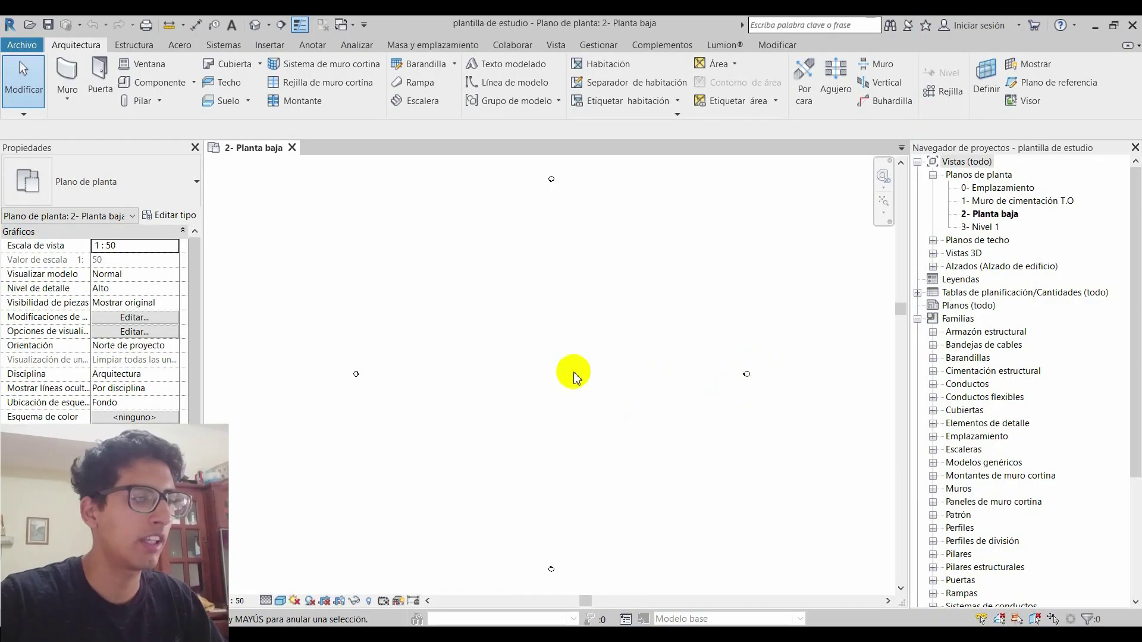
Zoom out on the empty 2- Planta baja plan so all four elevation markers show
scroll(573, 372, "down", 2)
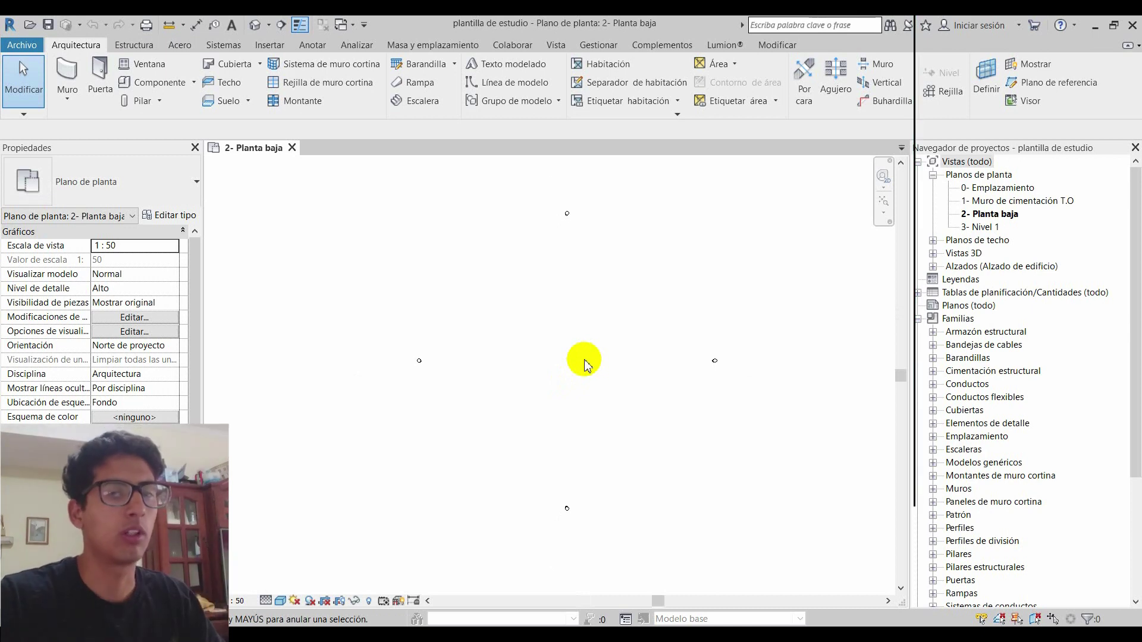
middle_click_drag(584, 364, 560, 378)
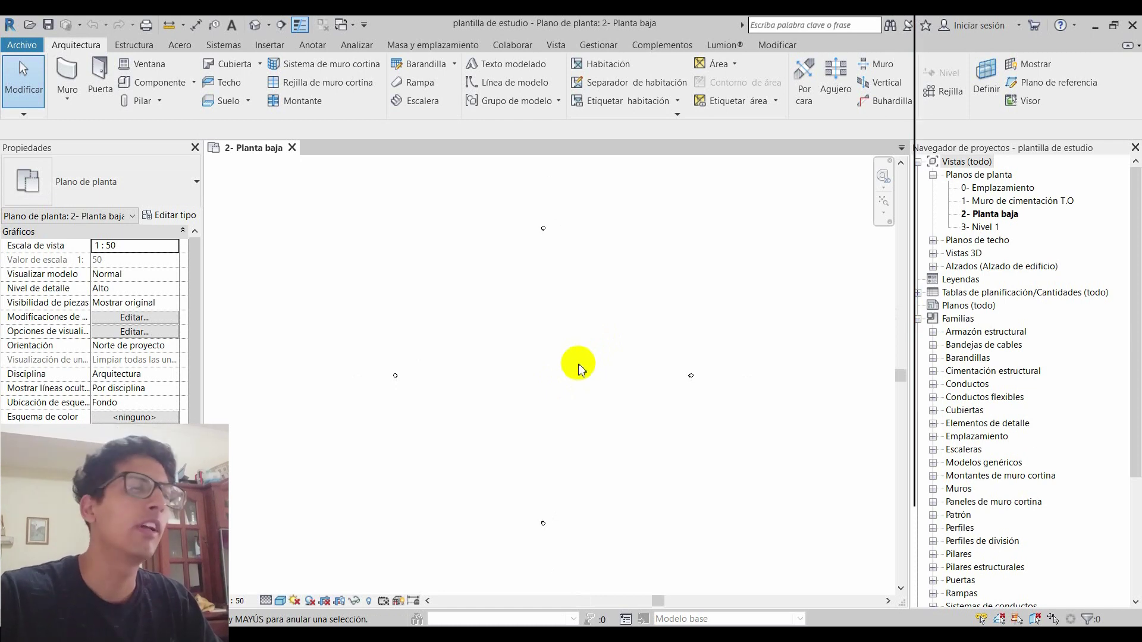
middle_click_drag(582, 369, 587, 380)
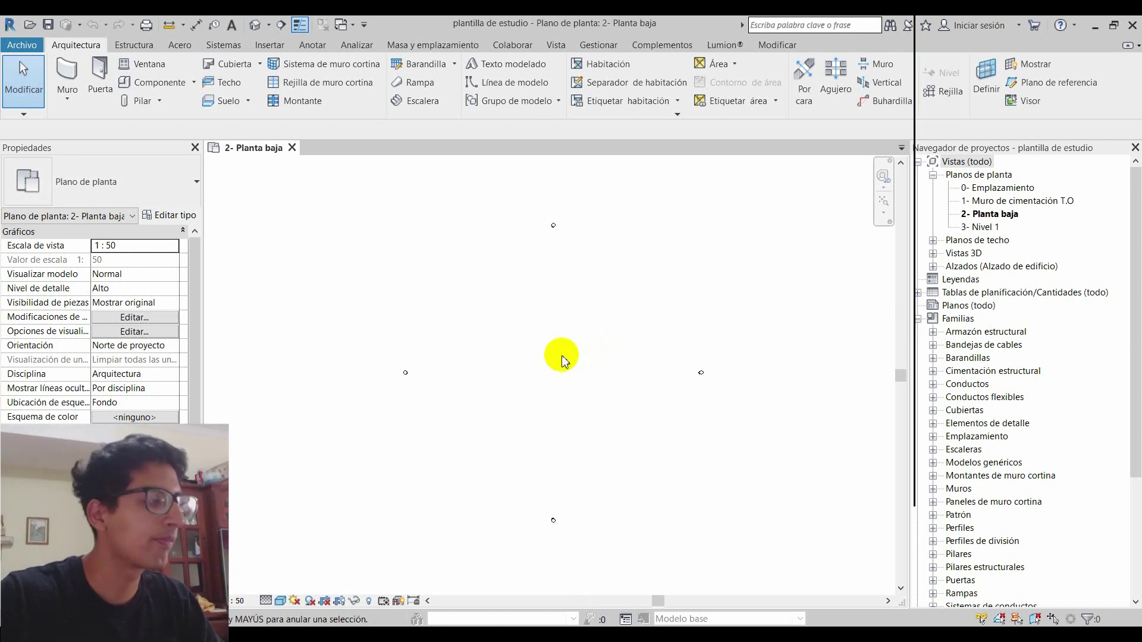
middle_click_drag(566, 365, 556, 348)
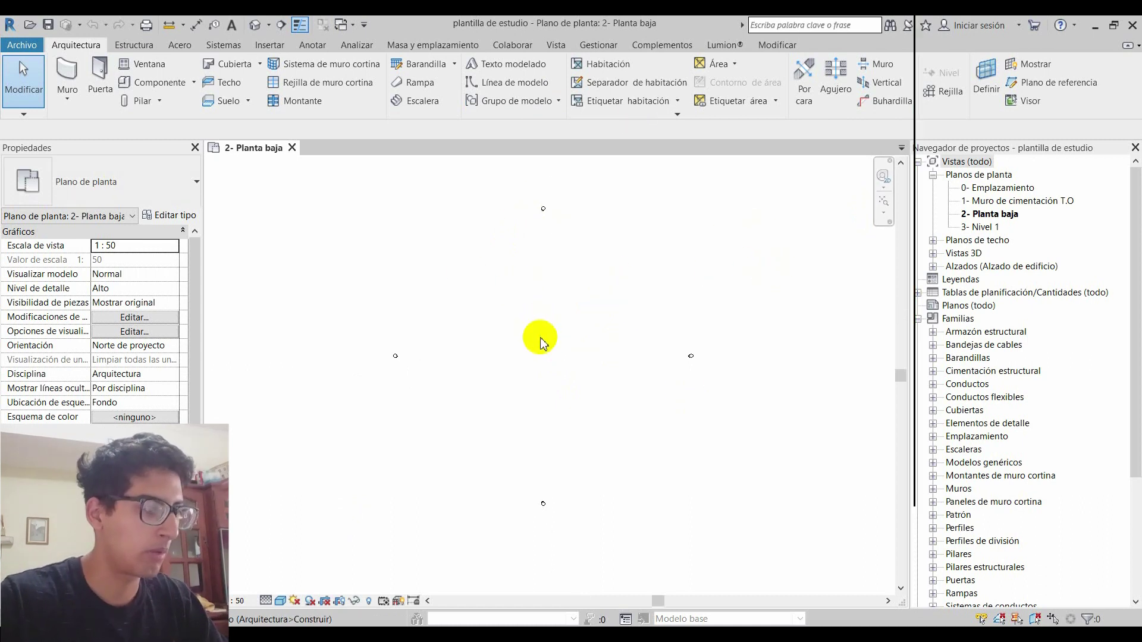
key("w")
key("a")
scroll(541, 344, "up", 1)
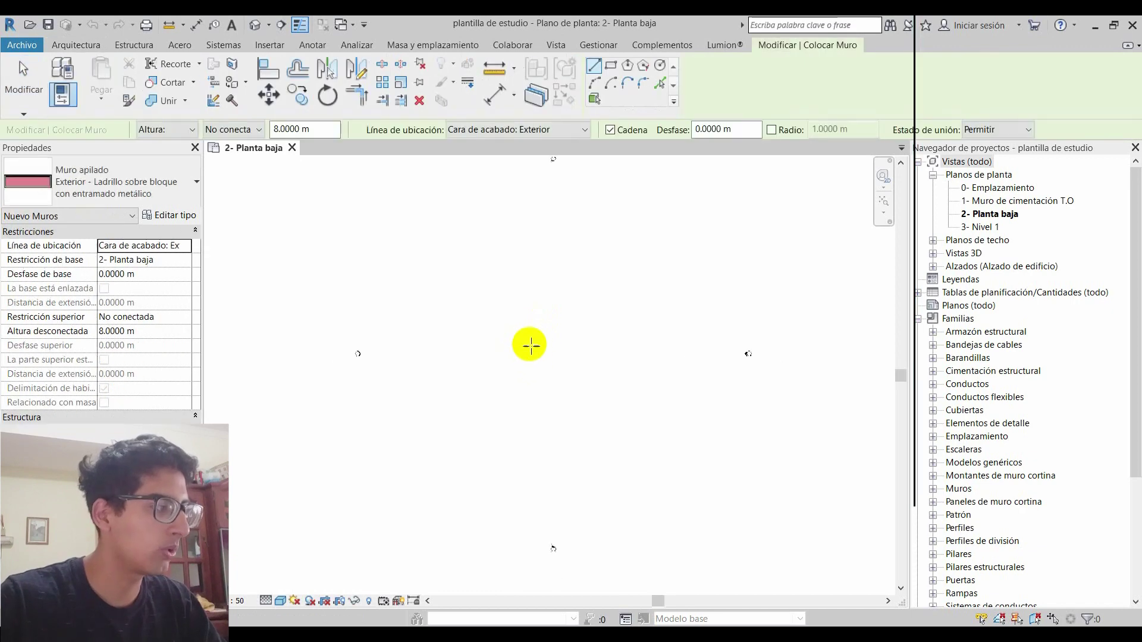
left_click(145, 186)
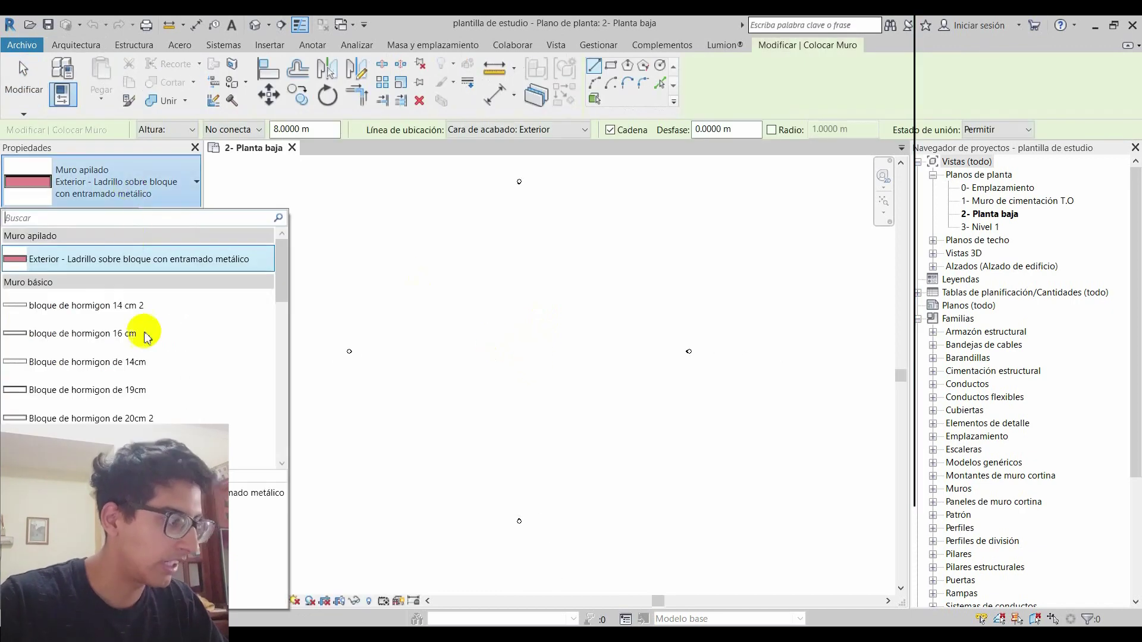
scroll(149, 351, "down", 2)
scroll(150, 356, "down", 2)
scroll(150, 358, "down", 2)
scroll(151, 361, "down", 2)
scroll(158, 369, "up", 2)
scroll(164, 375, "up", 3)
scroll(164, 375, "up", 3)
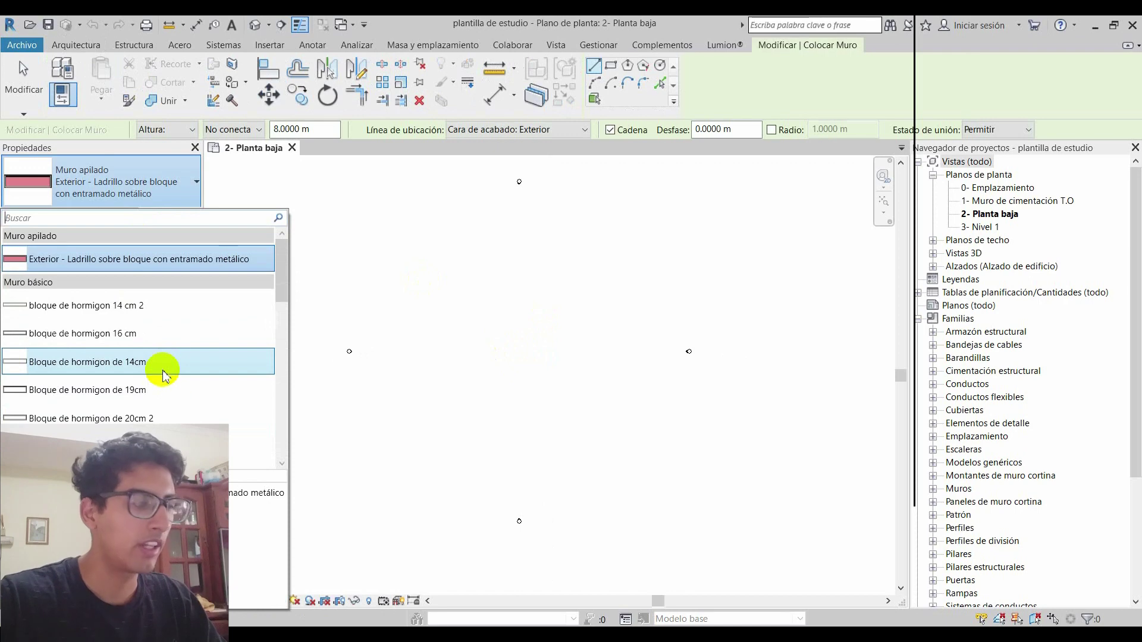
scroll(133, 388, "down", 3)
scroll(140, 399, "down", 2)
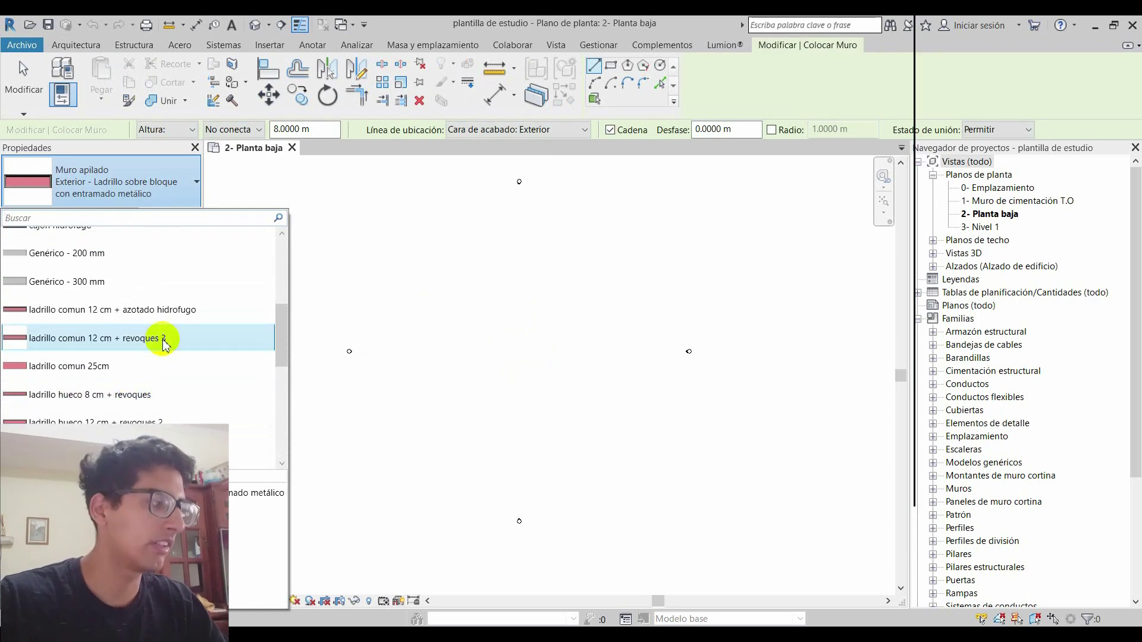
scroll(173, 357, "down", 3)
scroll(181, 371, "down", 3)
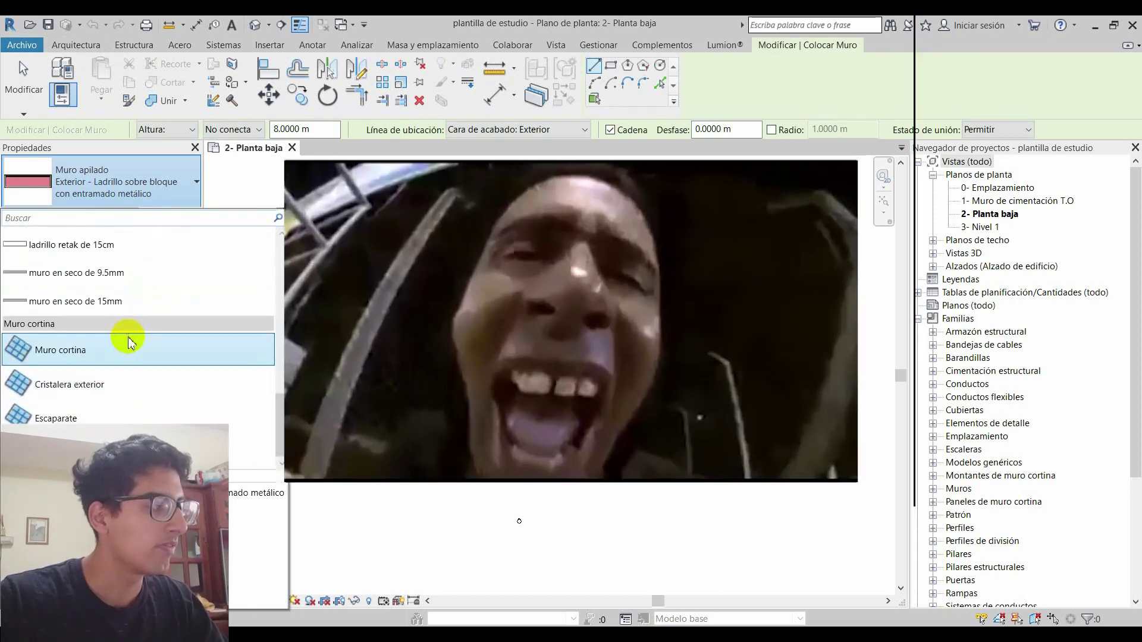
scroll(130, 385, "up", 3)
scroll(130, 385, "up", 3)
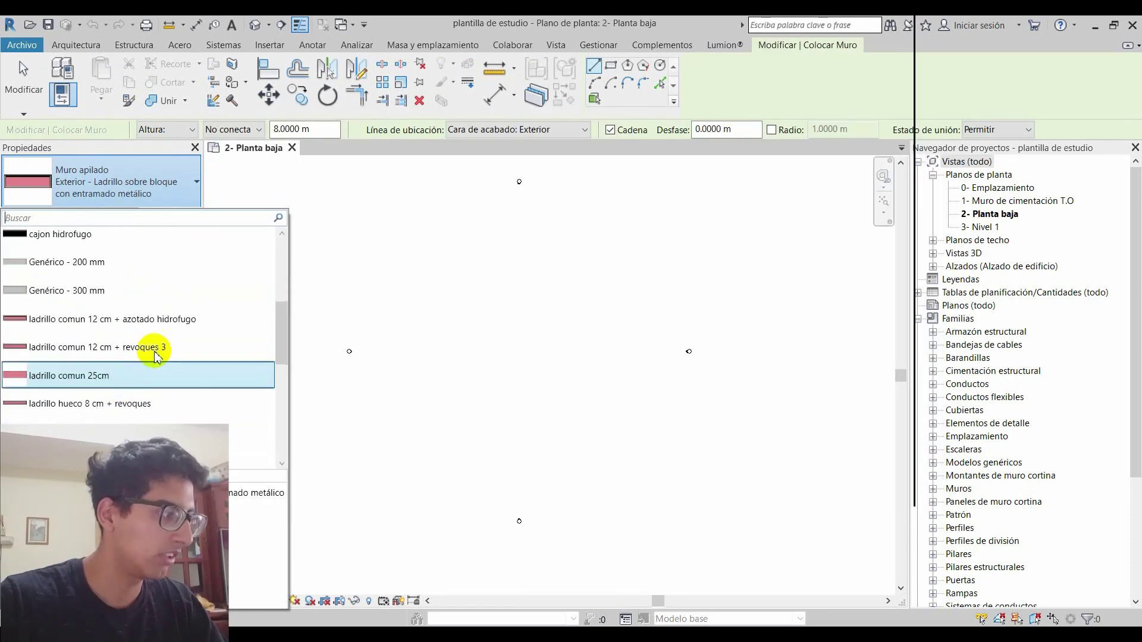
scroll(159, 344, "up", 3)
scroll(123, 331, "up", 3)
scroll(101, 323, "up", 3)
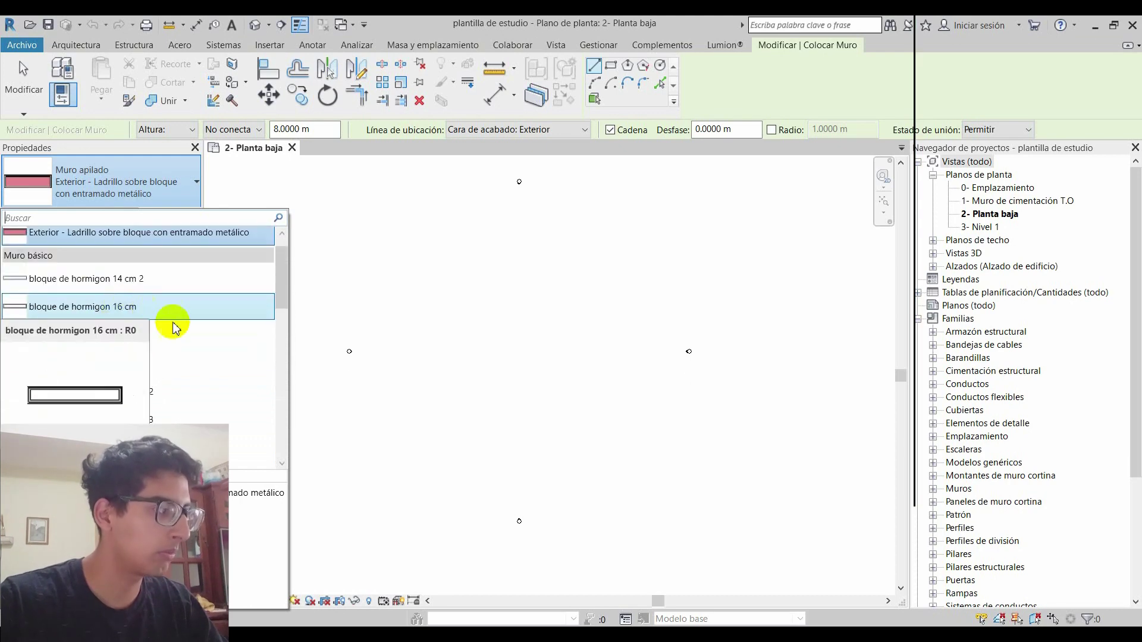
scroll(173, 324, "down", 3)
scroll(185, 315, "down", 3)
key("Escape")
key("Escape")
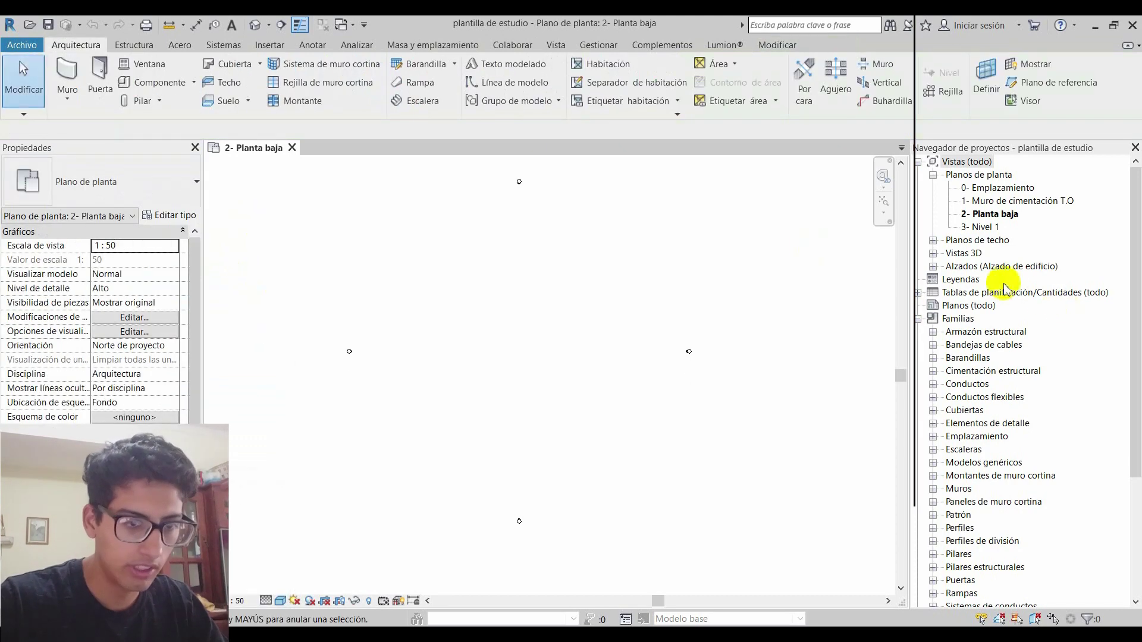
Expand Familias > Muros > Muro básico in the Project Browser to list wall types
scroll(1042, 297, "down", 1)
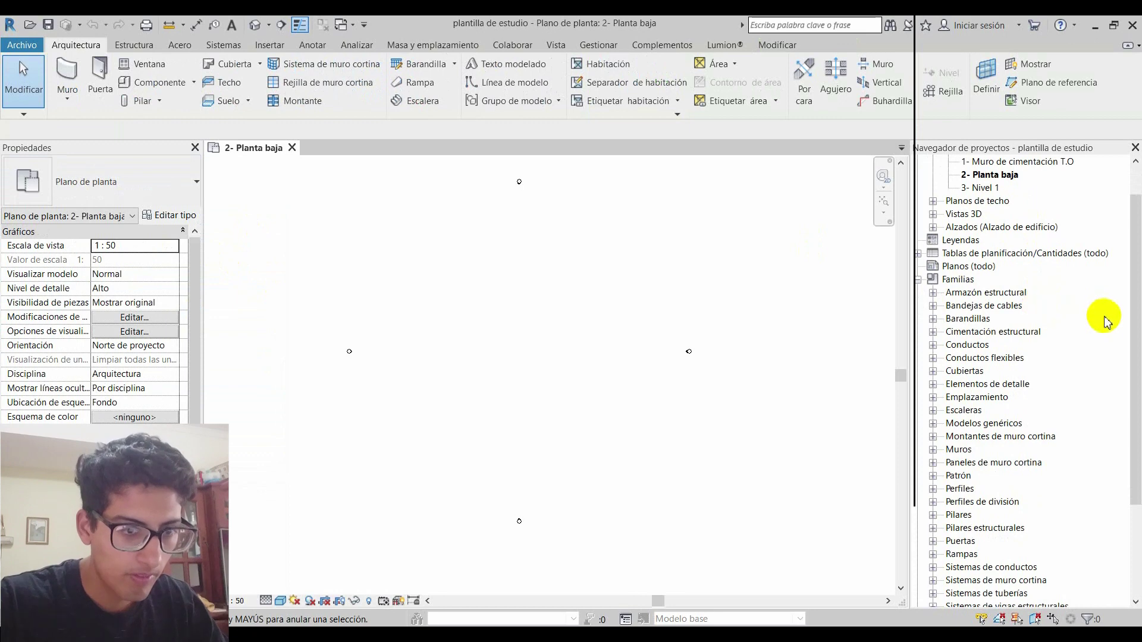
scroll(1107, 321, "up", 1)
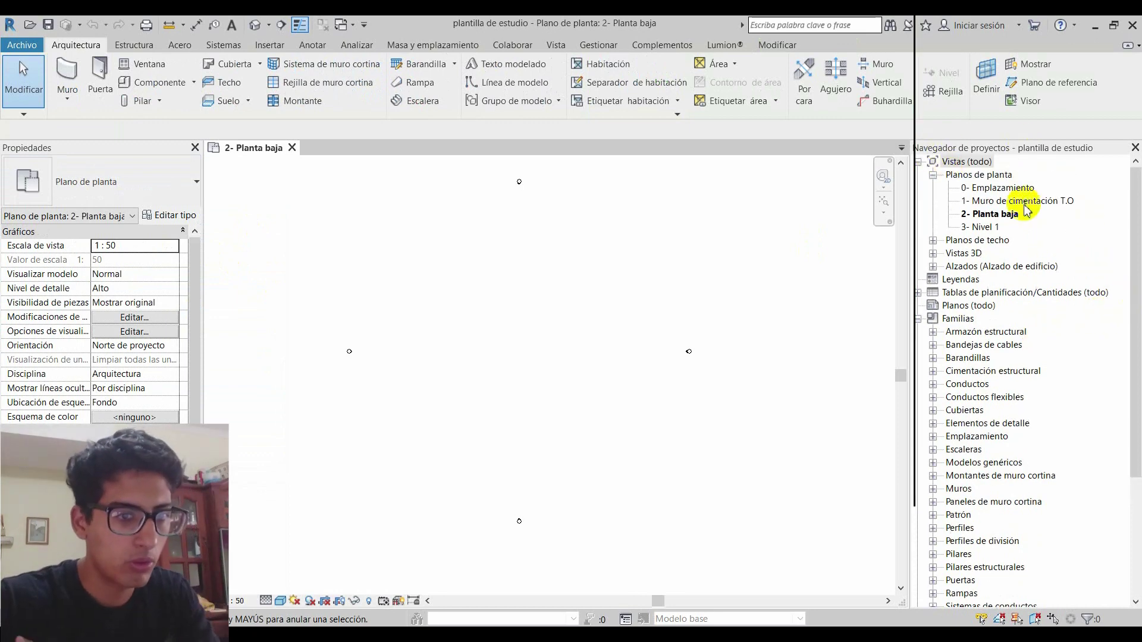
scroll(1020, 223, "down", 1)
scroll(976, 270, "down", 1)
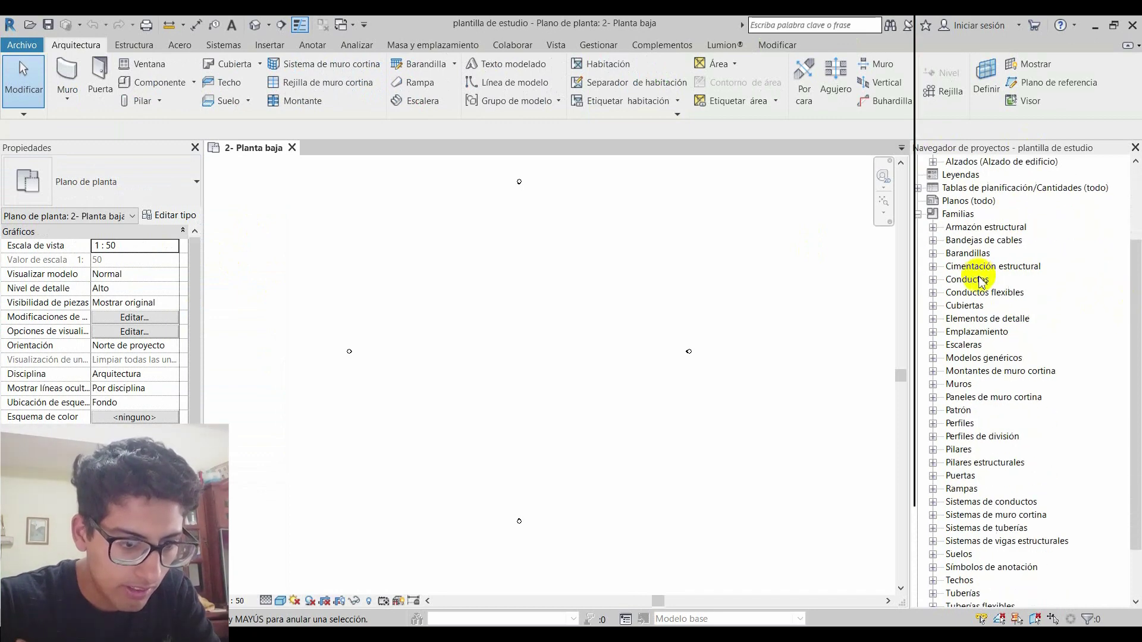
scroll(975, 356, "down", 1)
left_click(950, 335)
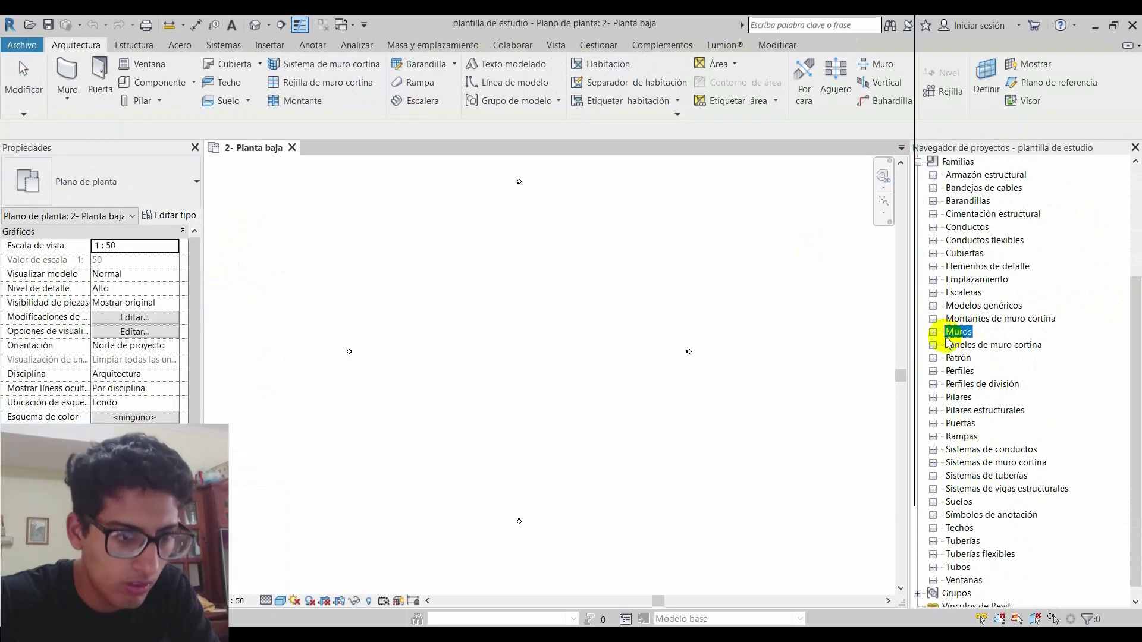
double_click(952, 333)
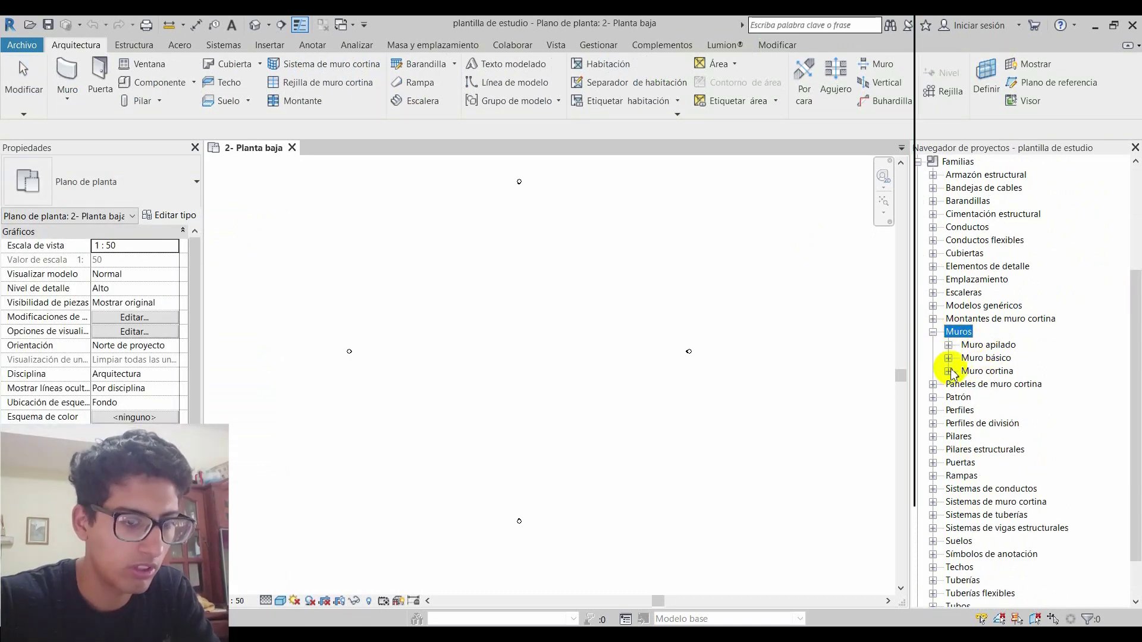
left_click(949, 359)
Inspect the ladrillo comun 25cm, ladrillo retak 20cm 2 and ladrillo comun 12 cm wall types
scroll(1018, 363, "down", 1)
left_click(1017, 423)
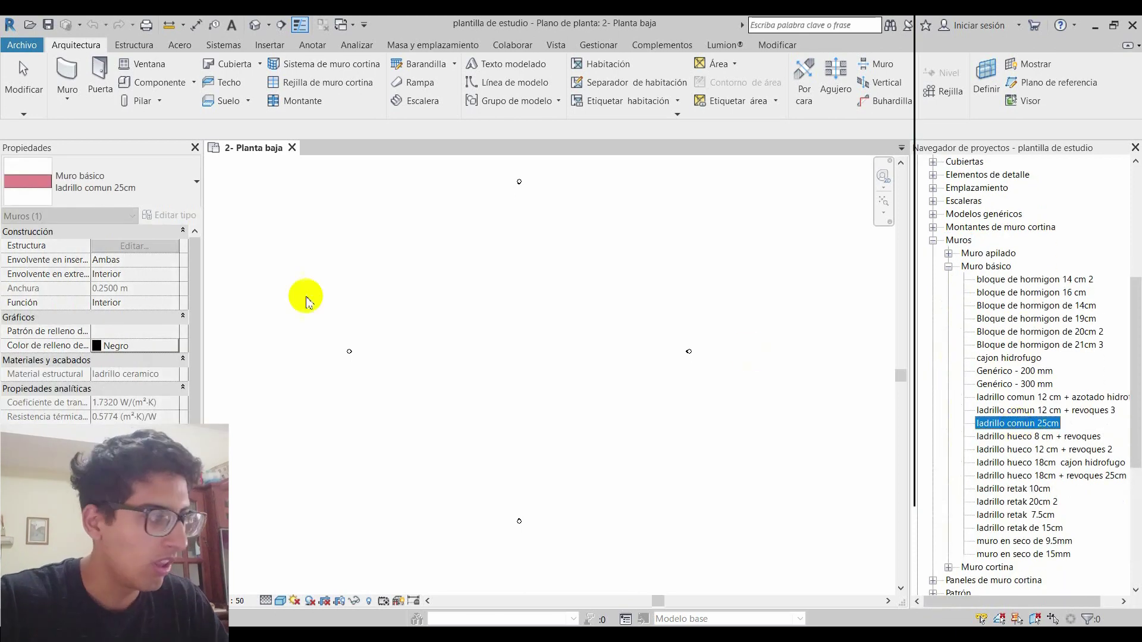
left_click(1018, 501)
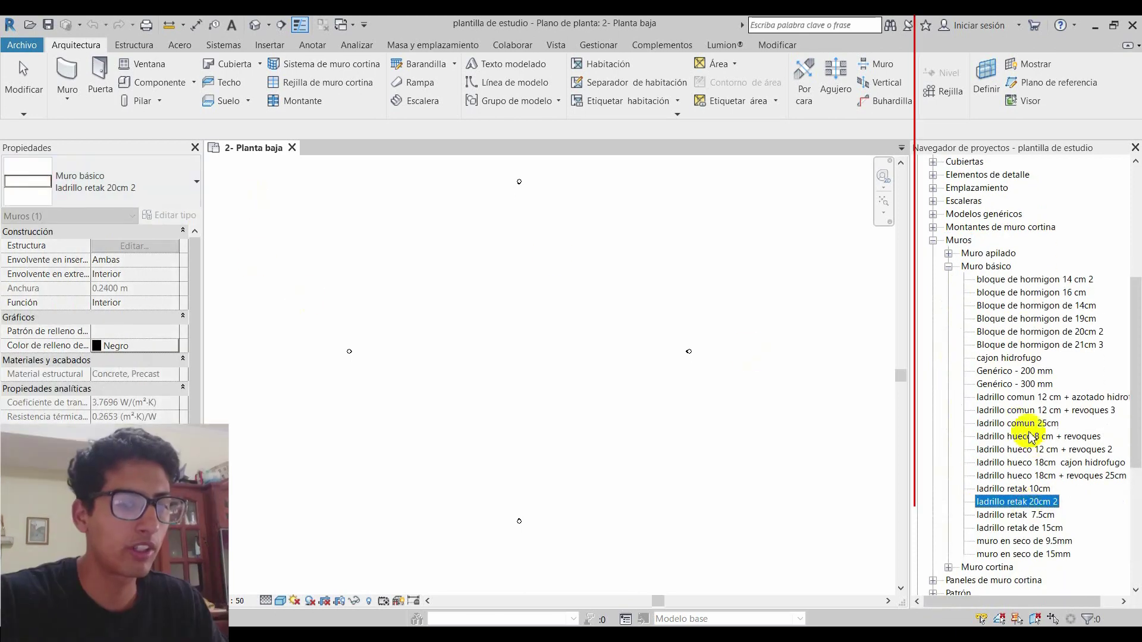
left_click(1026, 397)
right_click(1035, 402)
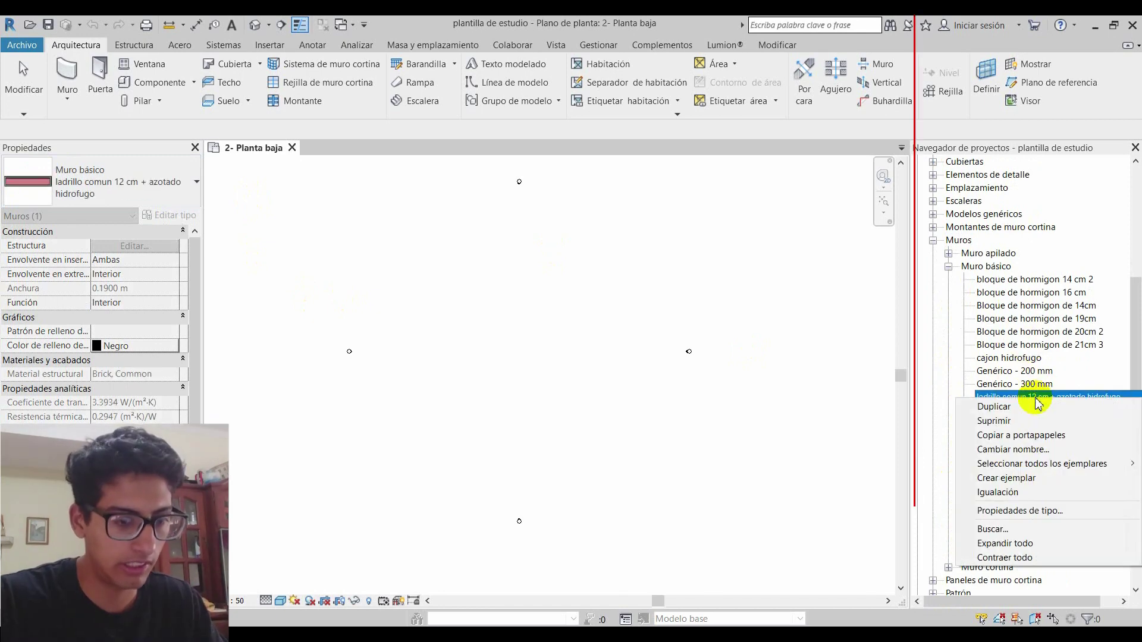
left_click(863, 342)
Pan the plan and start the Wall tool with WA
middle_click_drag(523, 339, 553, 330)
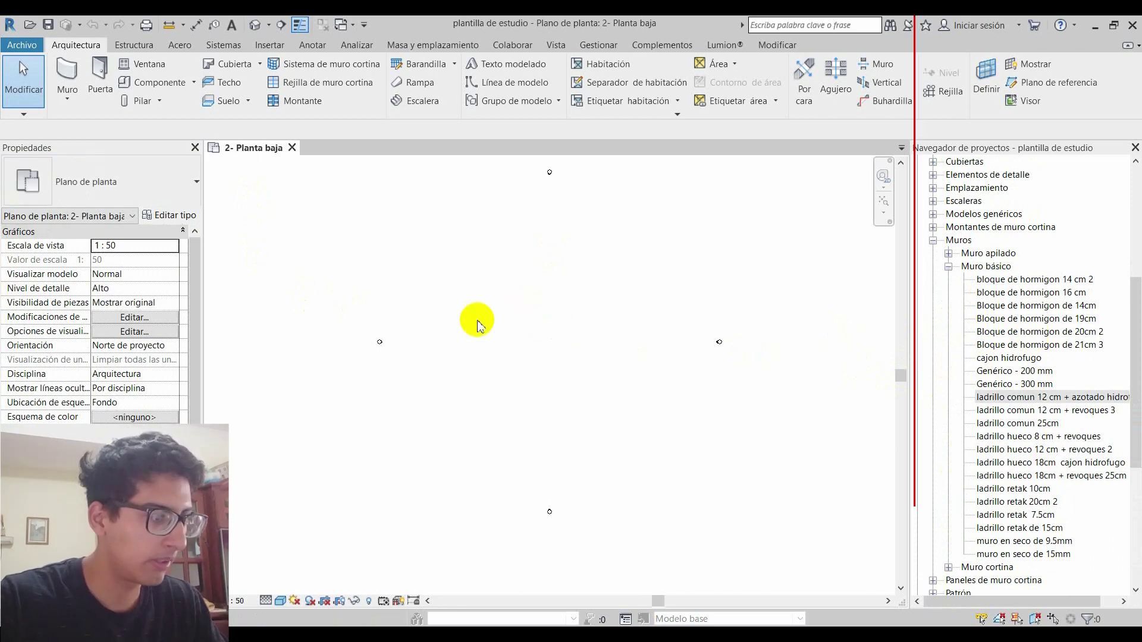
key("w")
key("a")
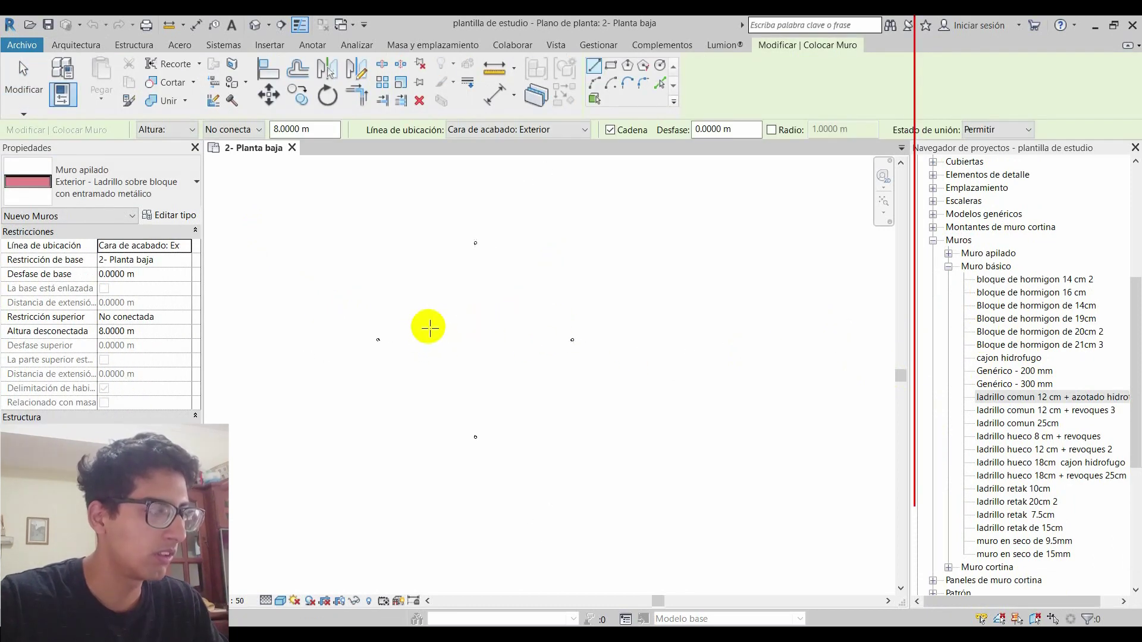
Draw an Exterior stacked brick wall on the ground floor plan
left_click(145, 175)
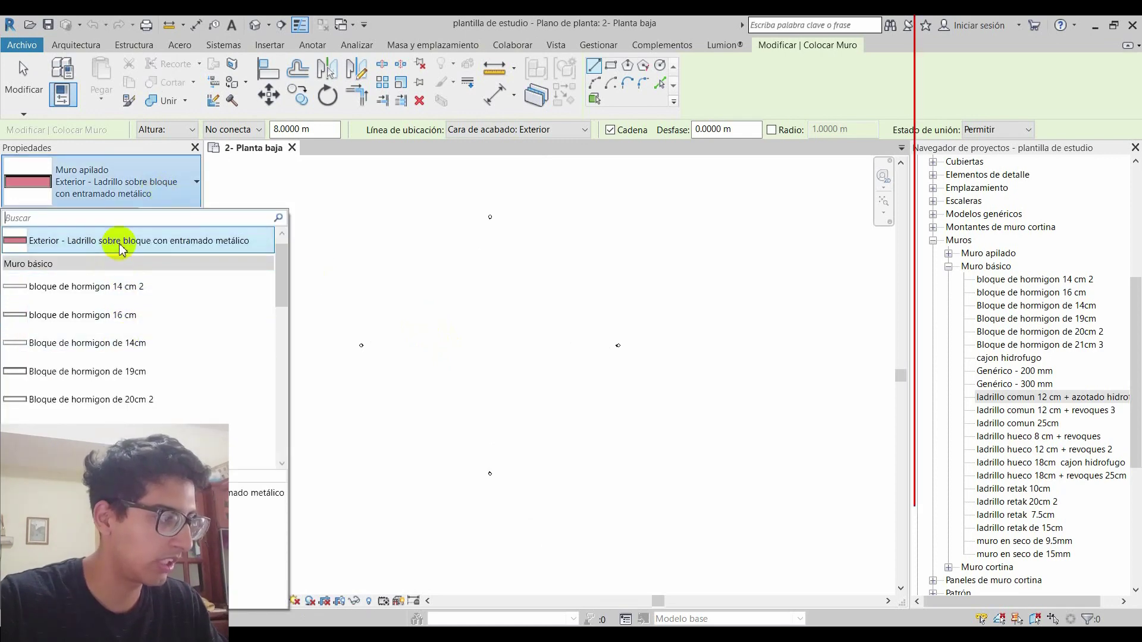
scroll(144, 287, "up", 1)
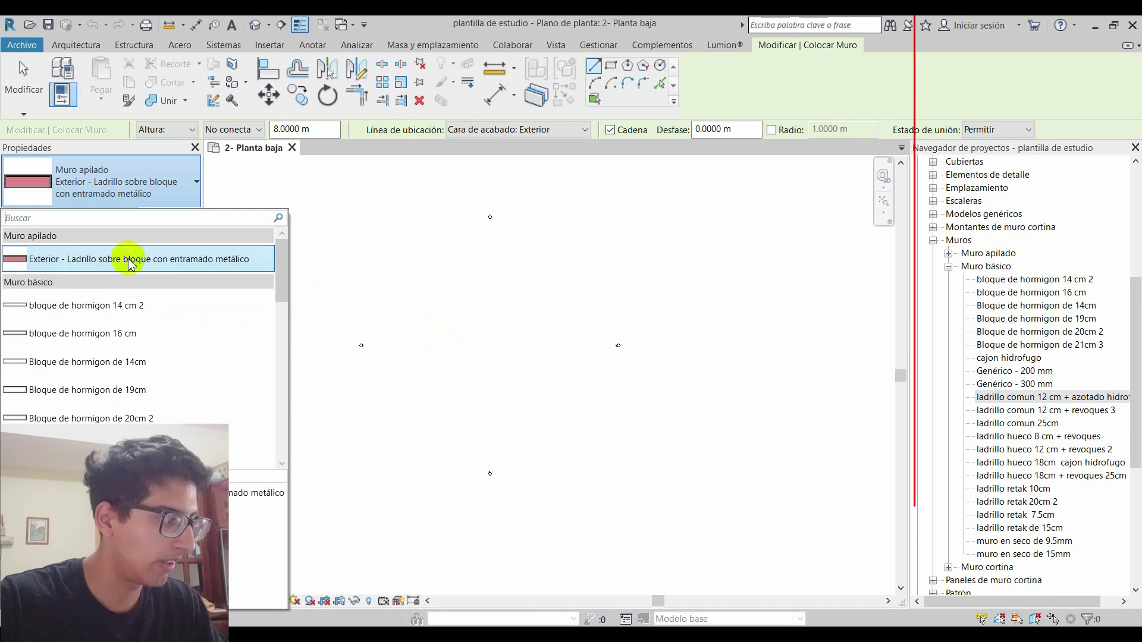
left_click(124, 259)
scroll(471, 335, "up", 1)
scroll(471, 335, "down", 1)
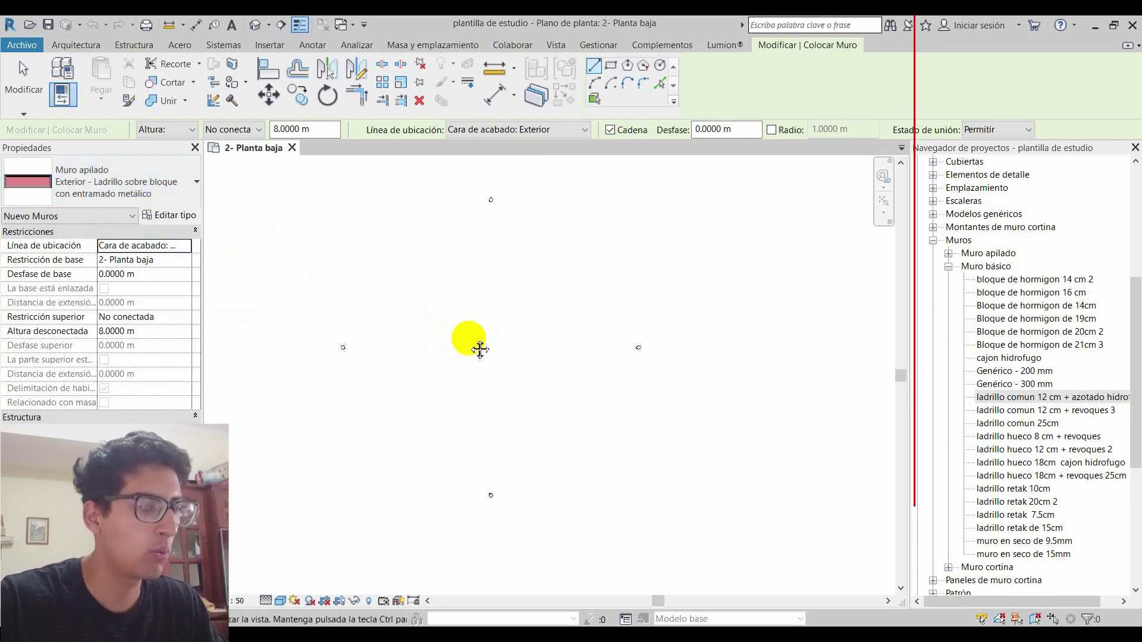
left_click(419, 330)
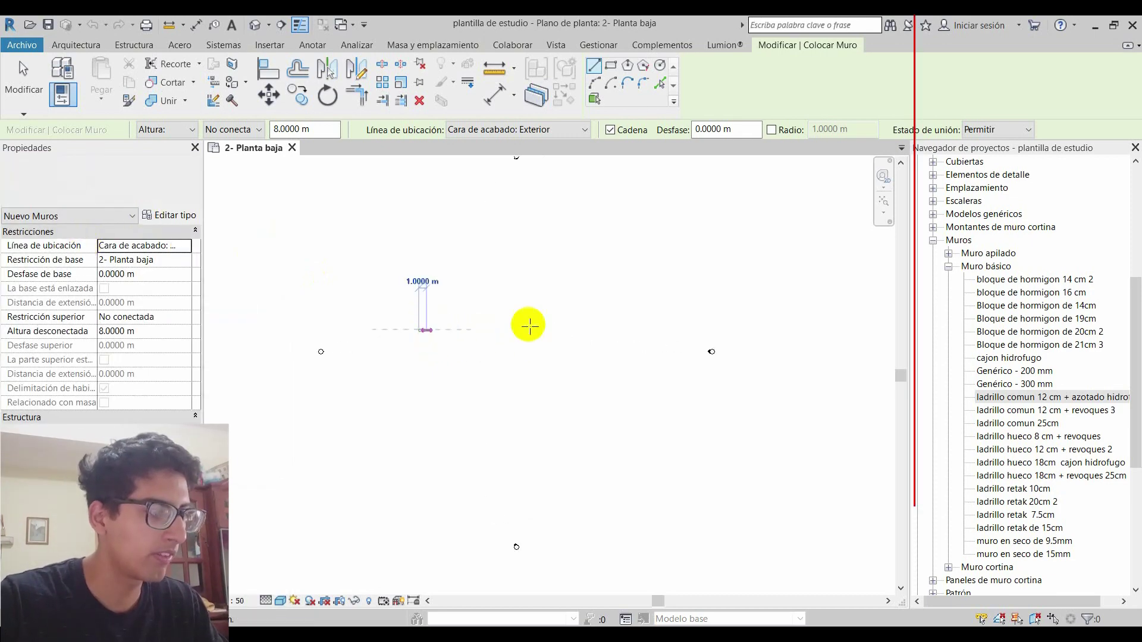
left_click(605, 384)
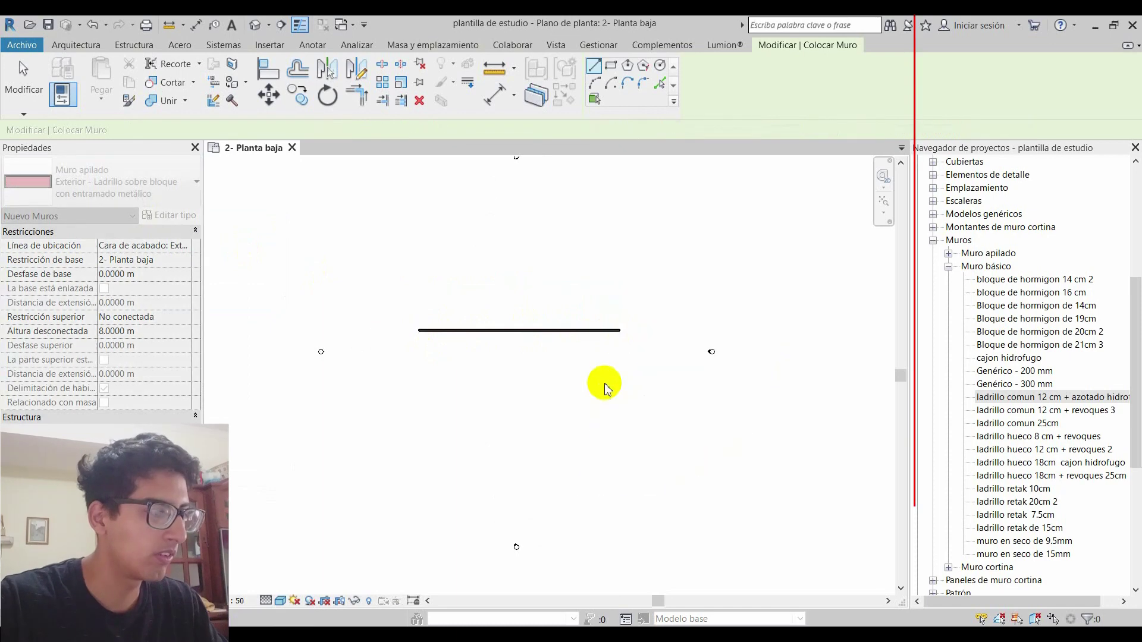
key("Escape")
key("Escape")
Draw a section line crossing the wall from below to above
key("s")
key("e")
scroll(573, 372, "up", 1)
left_click(522, 397)
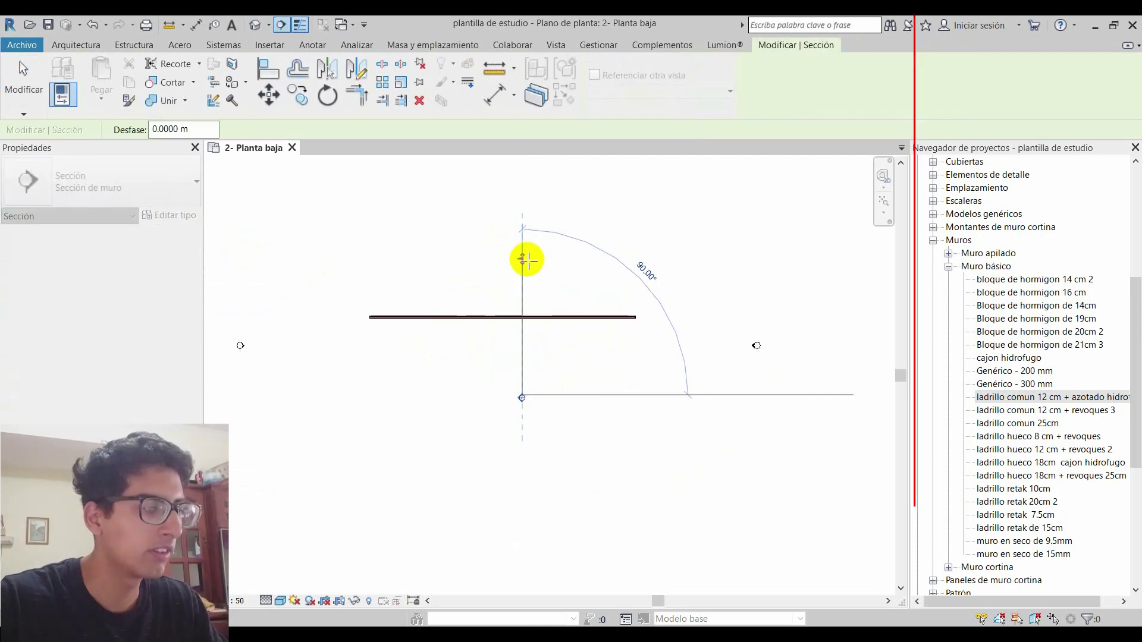
left_click(523, 262)
key("Escape")
key("Escape")
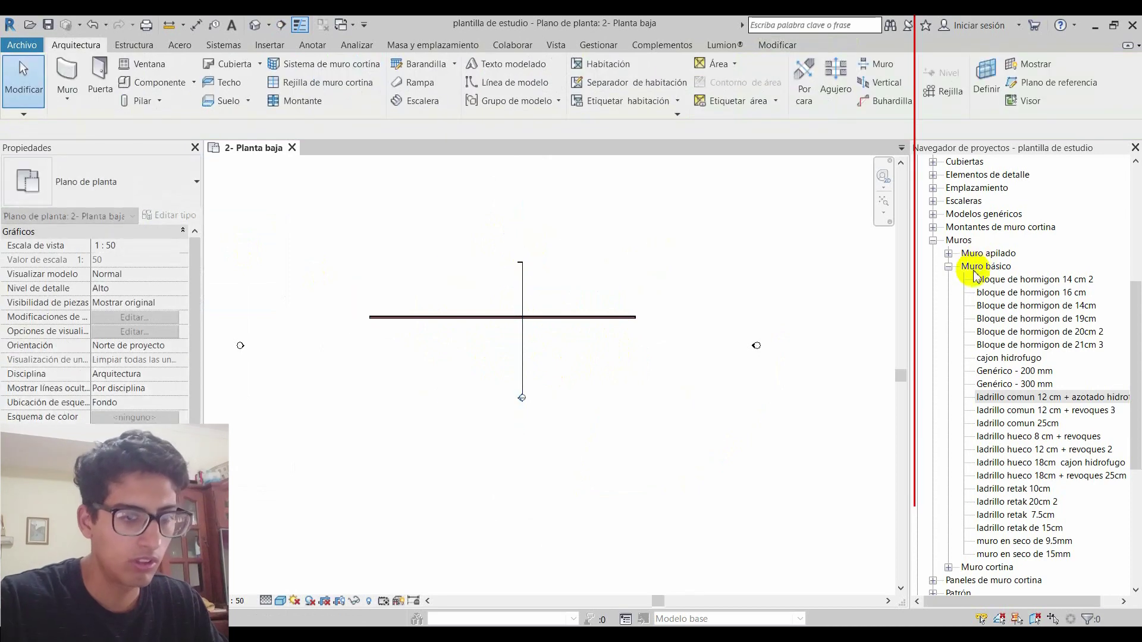
Zoom out and expand the section views list in the Project Browser
scroll(971, 254, "up", 1)
scroll(971, 254, "up", 2)
scroll(971, 255, "up", 2)
scroll(951, 271, "up", 1)
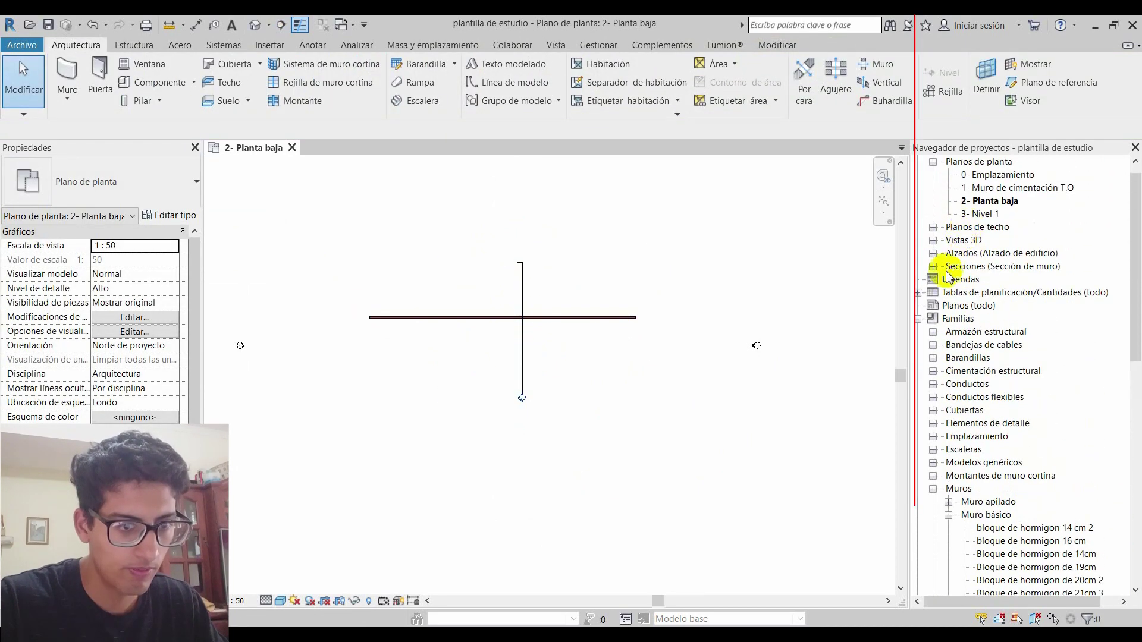
left_click(933, 266)
Open Sección 1 and set its detail level to Alto
double_click(979, 279)
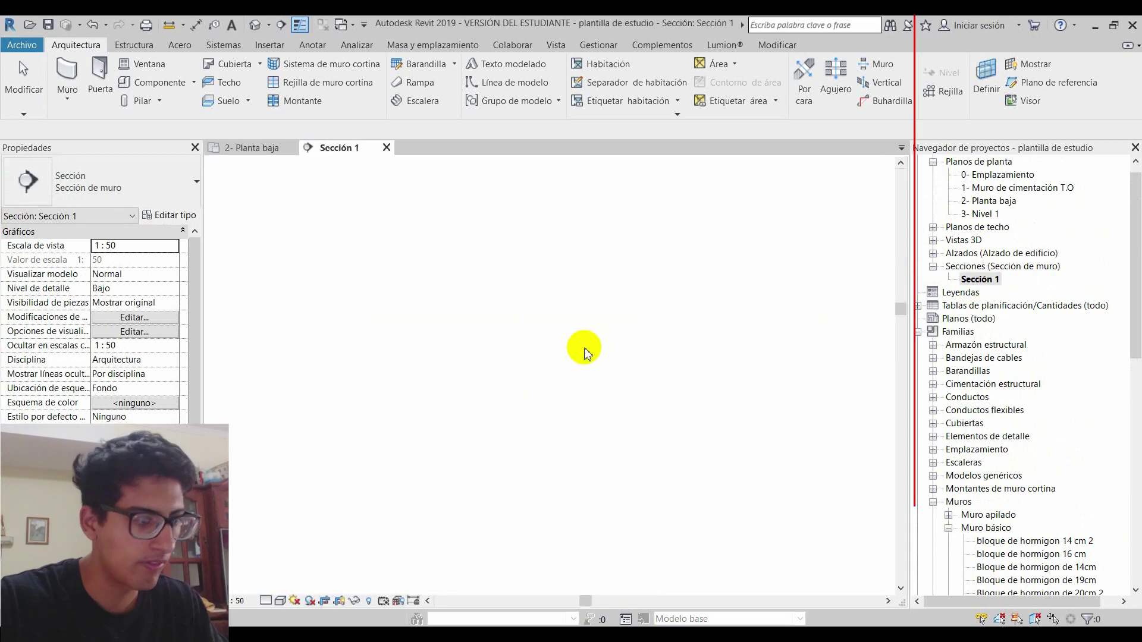
scroll(613, 357, "down", 1)
scroll(612, 356, "up", 1)
left_click(250, 600)
left_click(274, 586)
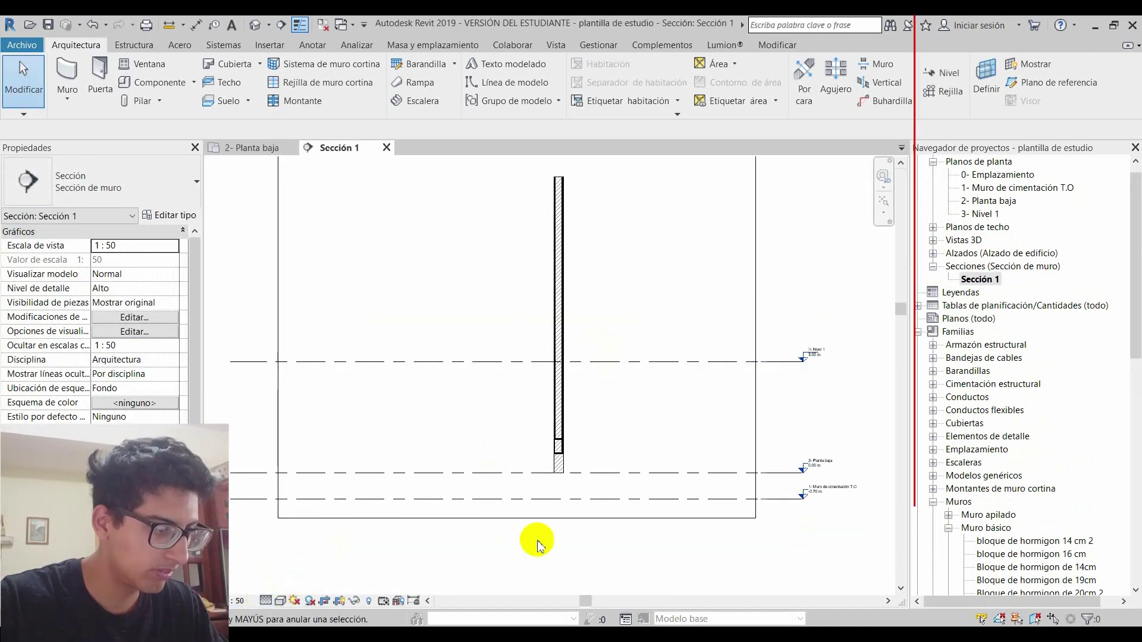
Zoom around the section to inspect the wall layers, then return to 2- Planta baja
scroll(582, 434, "up", 4)
scroll(550, 400, "up", 3)
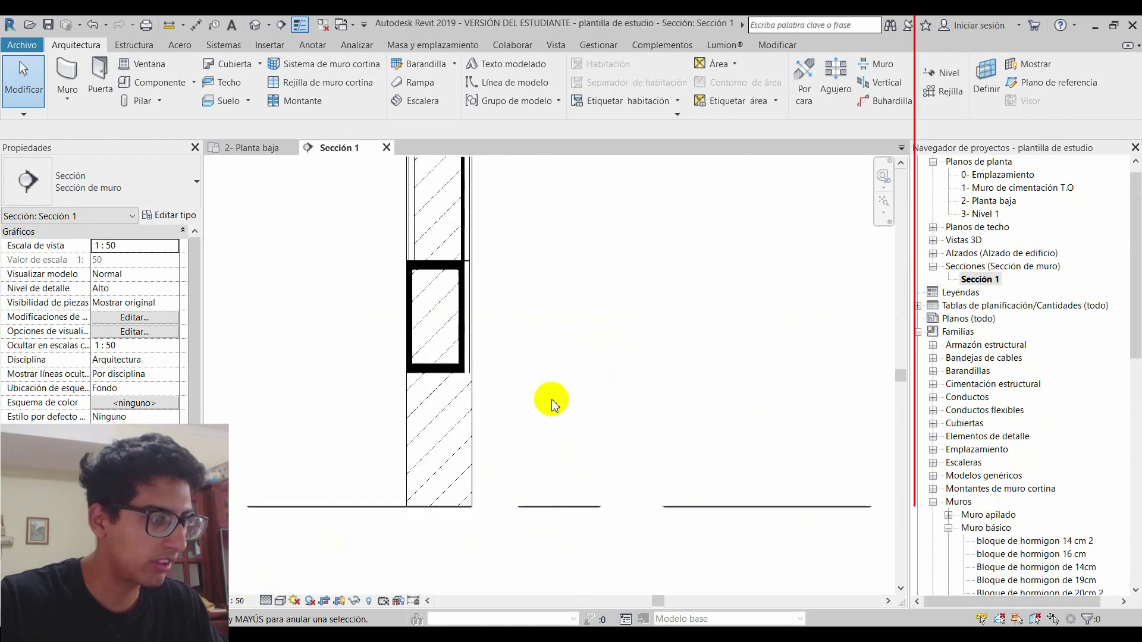
scroll(565, 399, "down", 1)
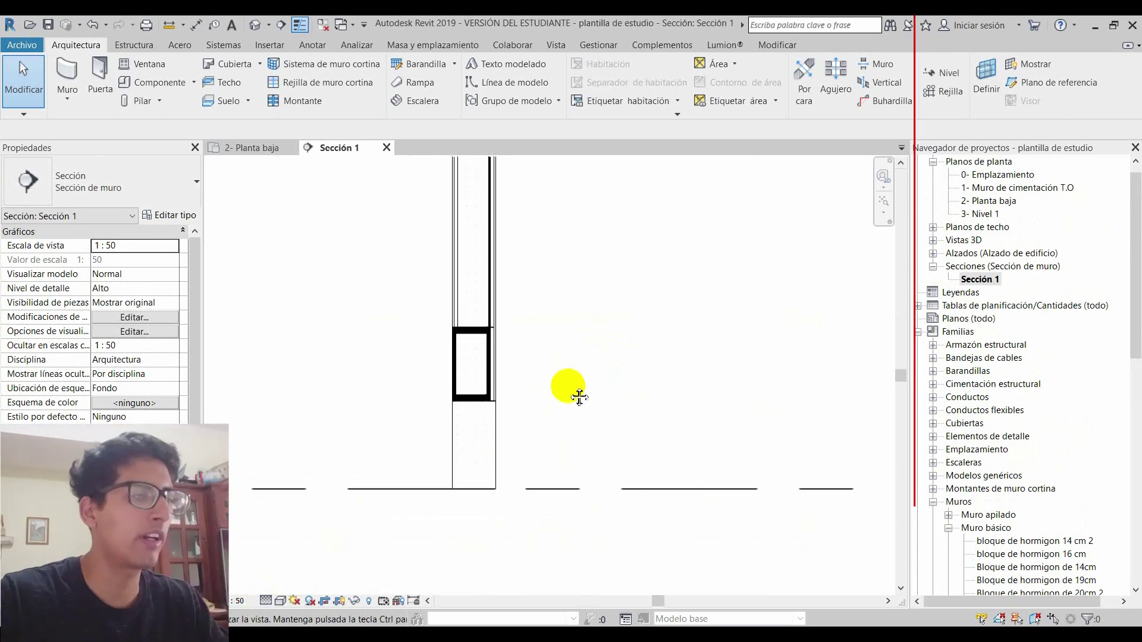
scroll(577, 383, "down", 1)
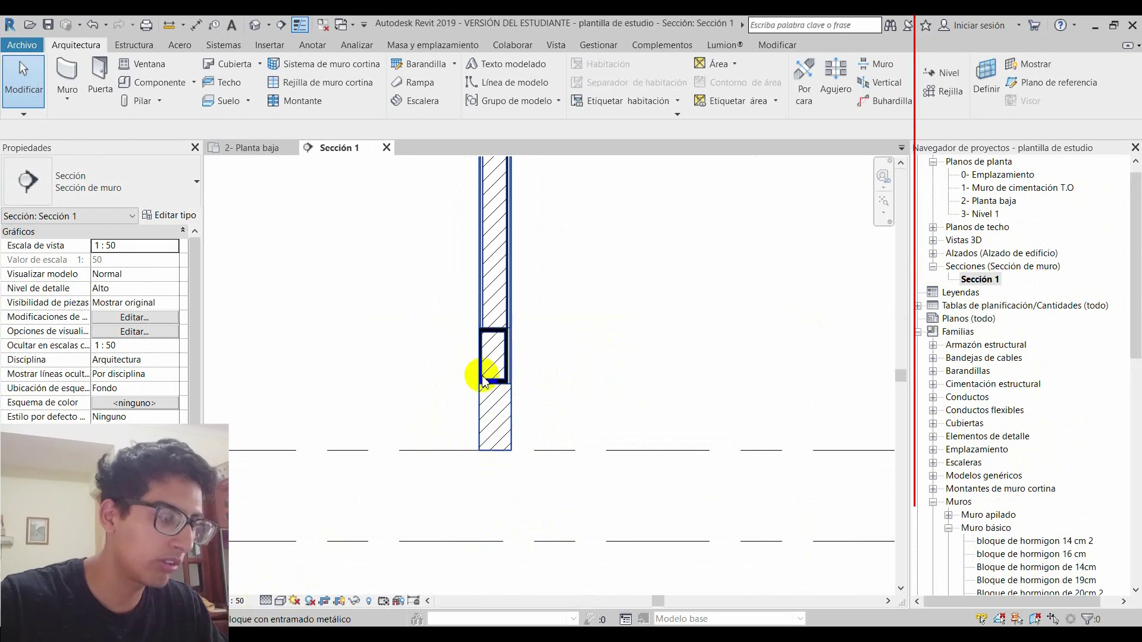
scroll(494, 369, "up", 2)
scroll(484, 357, "up", 2)
scroll(539, 345, "up", 1)
scroll(540, 350, "down", 2)
scroll(540, 350, "down", 2)
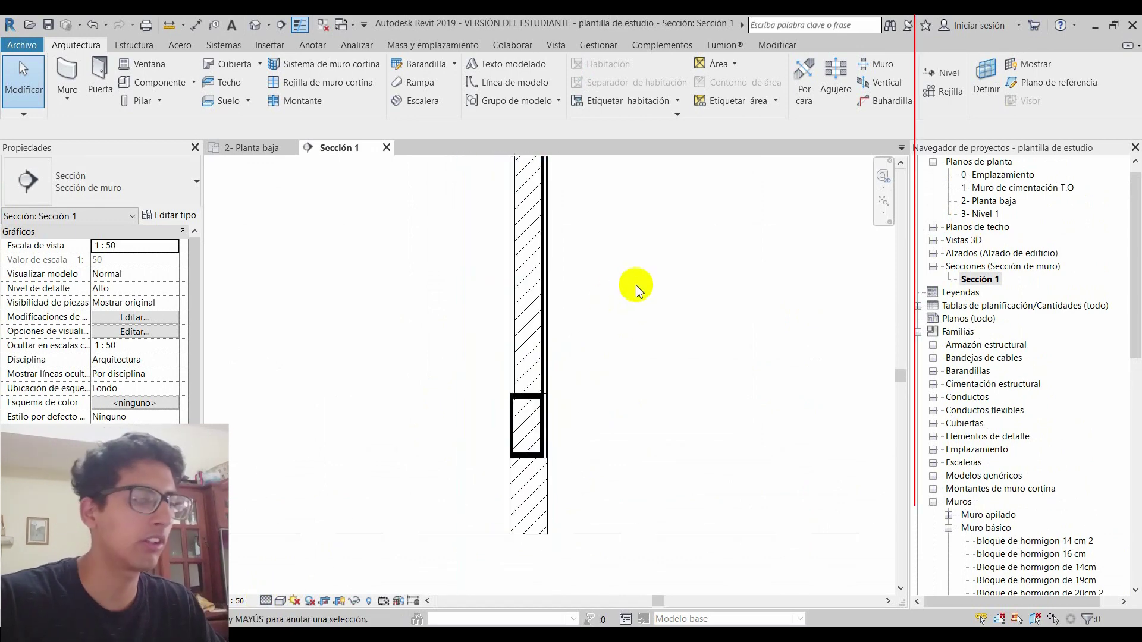
scroll(538, 423, "up", 2)
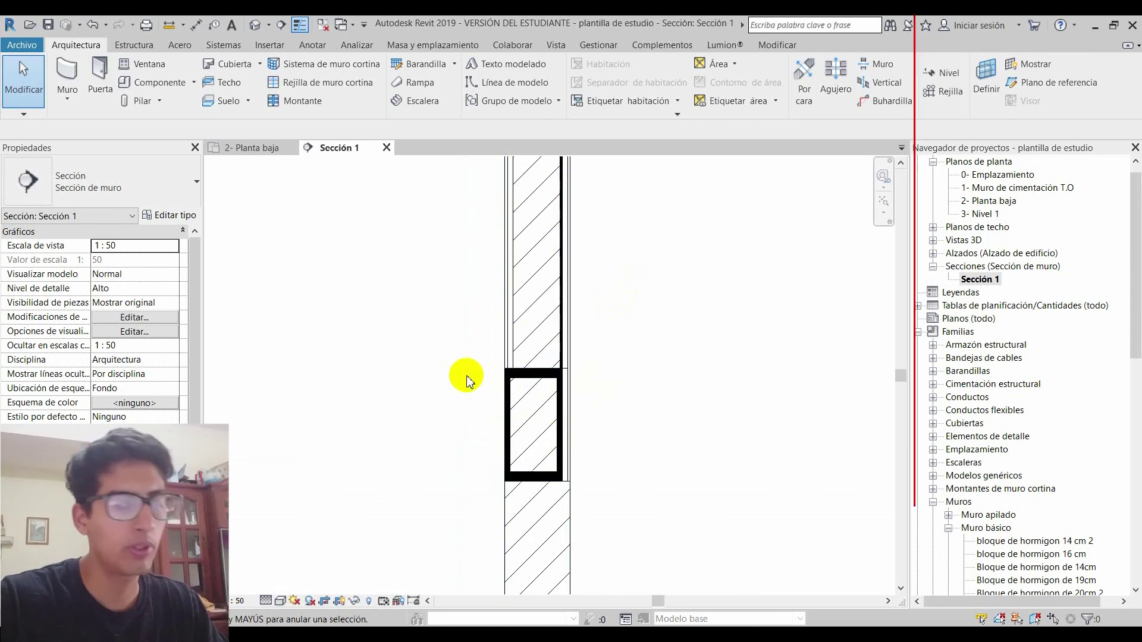
scroll(523, 407, "up", 1)
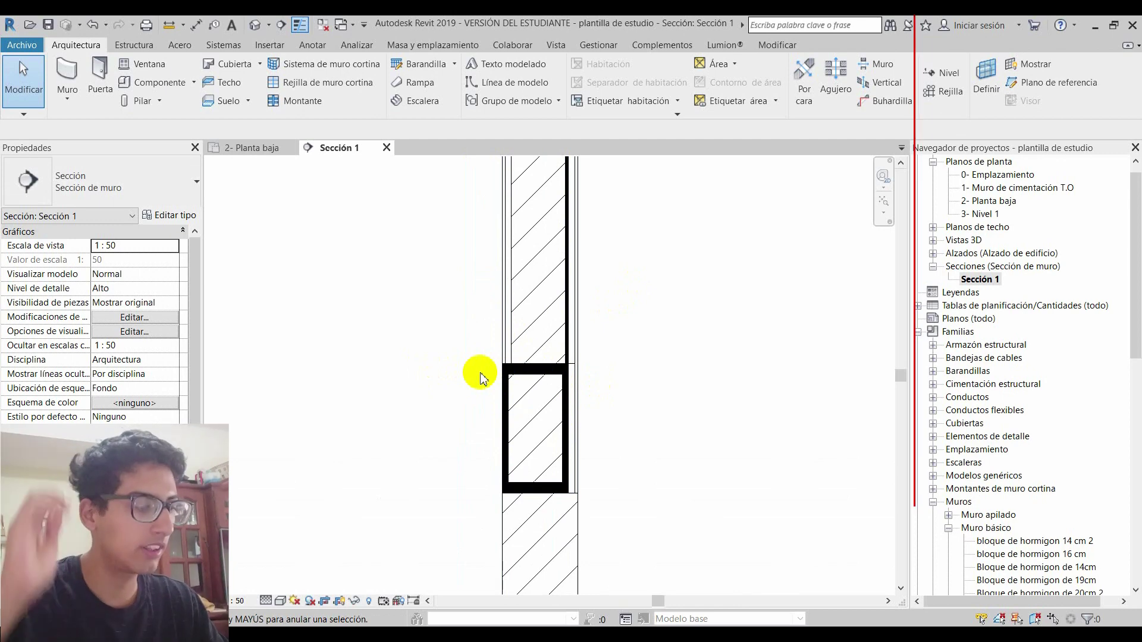
scroll(530, 387, "down", 2)
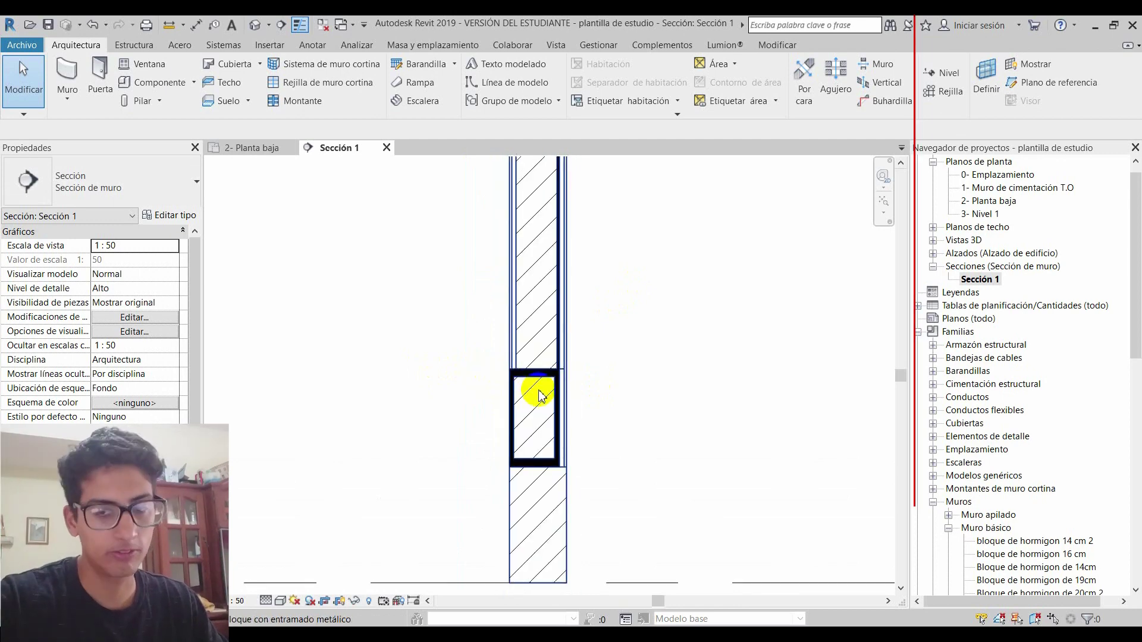
scroll(541, 398, "down", 2)
scroll(601, 408, "down", 1)
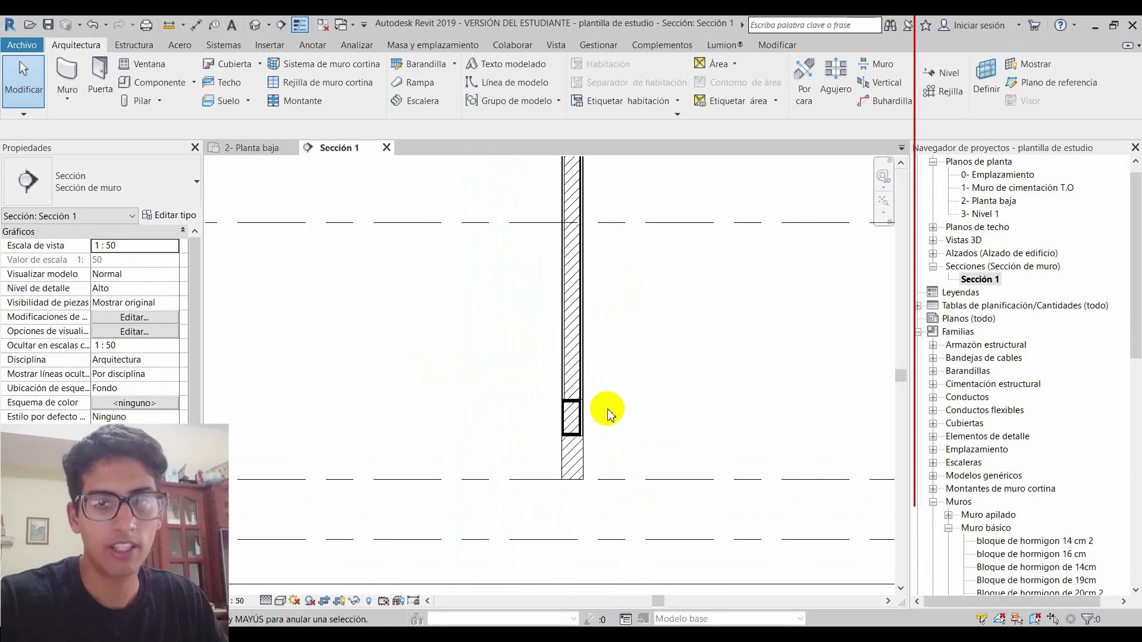
left_click(251, 147)
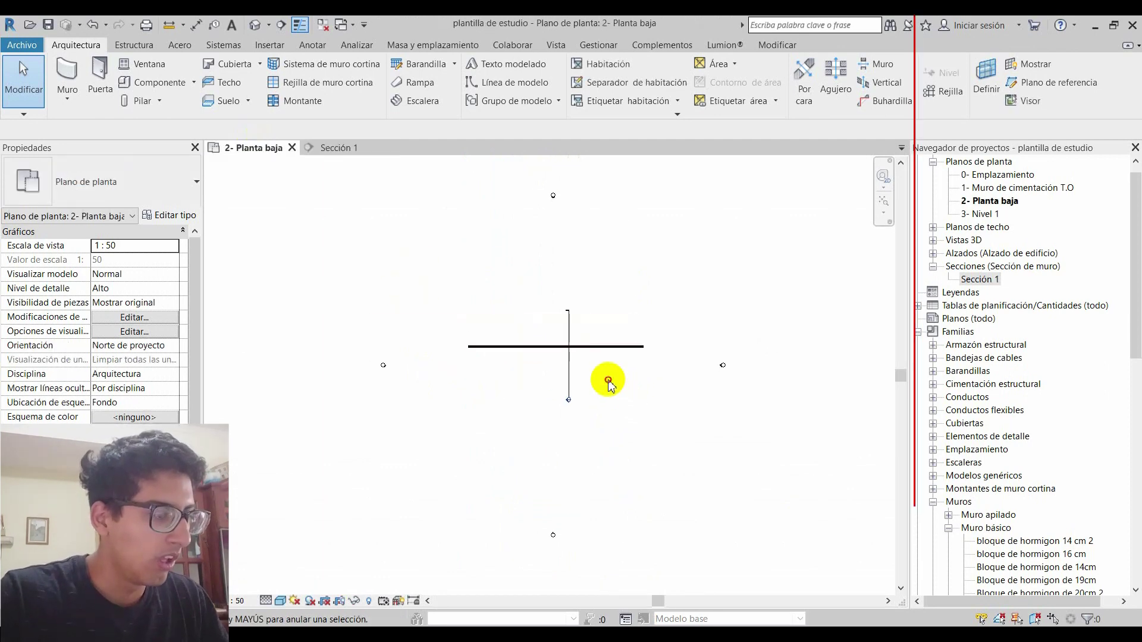
Start the Window tool (WN) and pick the 1 Vantail - Imposte basse 0.80m x 1.30m type
scroll(586, 377, "up", 2)
scroll(586, 381, "up", 2)
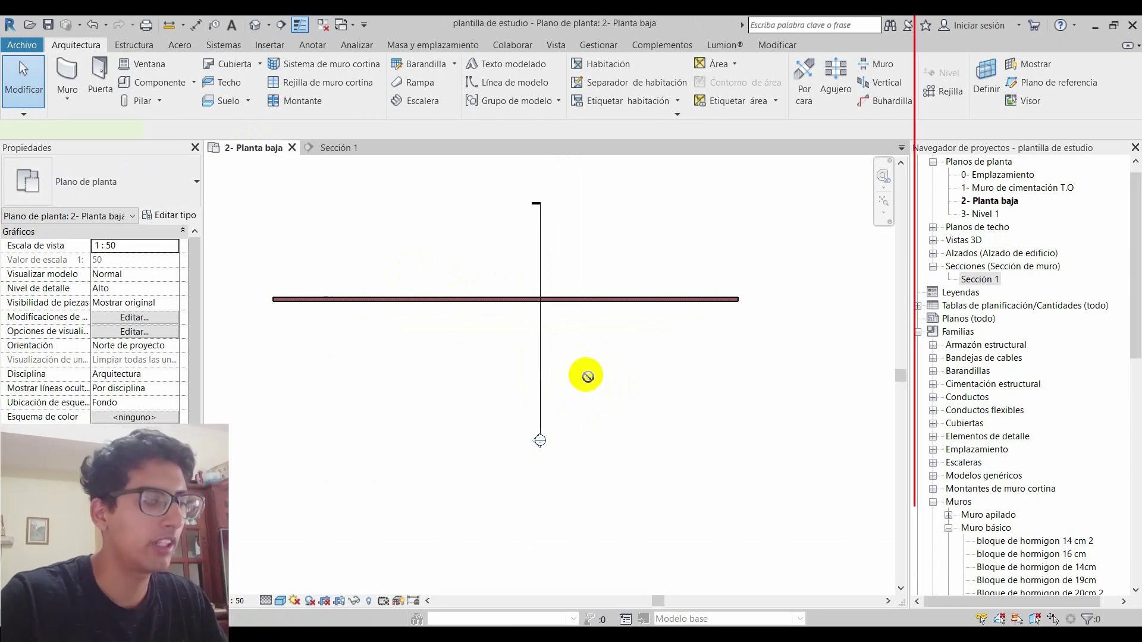
key("w")
key("n")
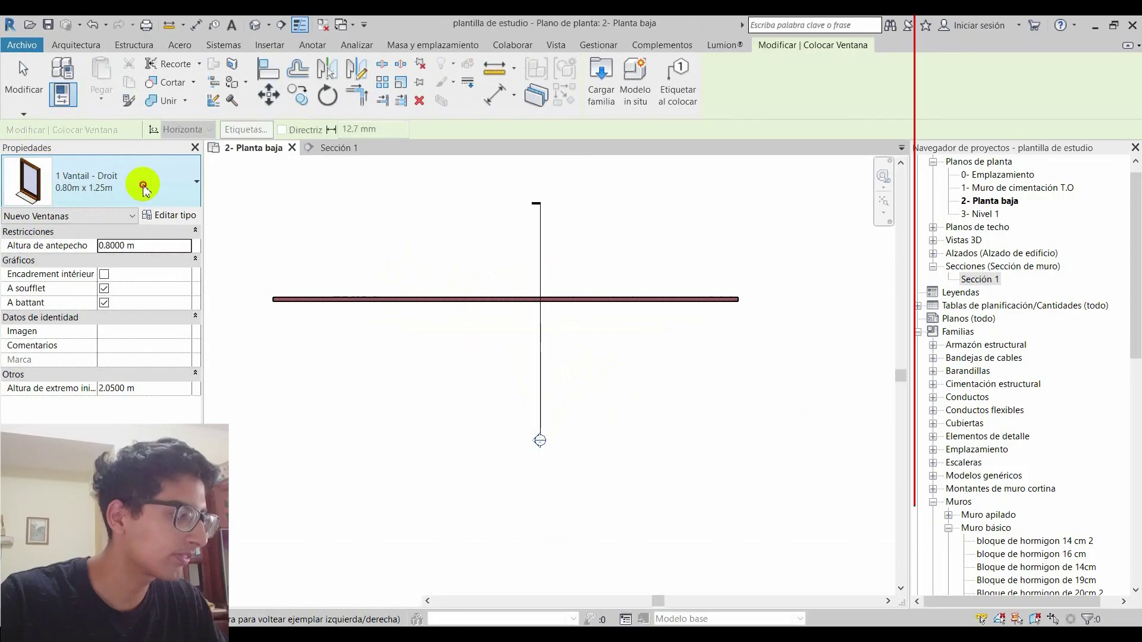
left_click(143, 189)
scroll(137, 315, "down", 2)
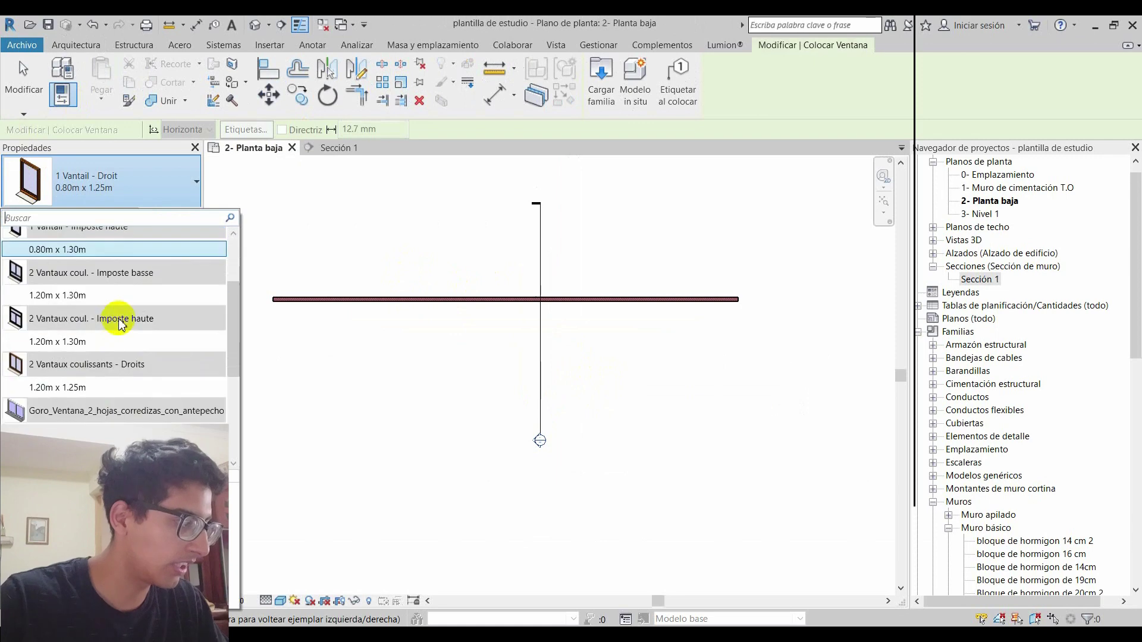
scroll(120, 320, "down", 2)
scroll(121, 324, "down", 2)
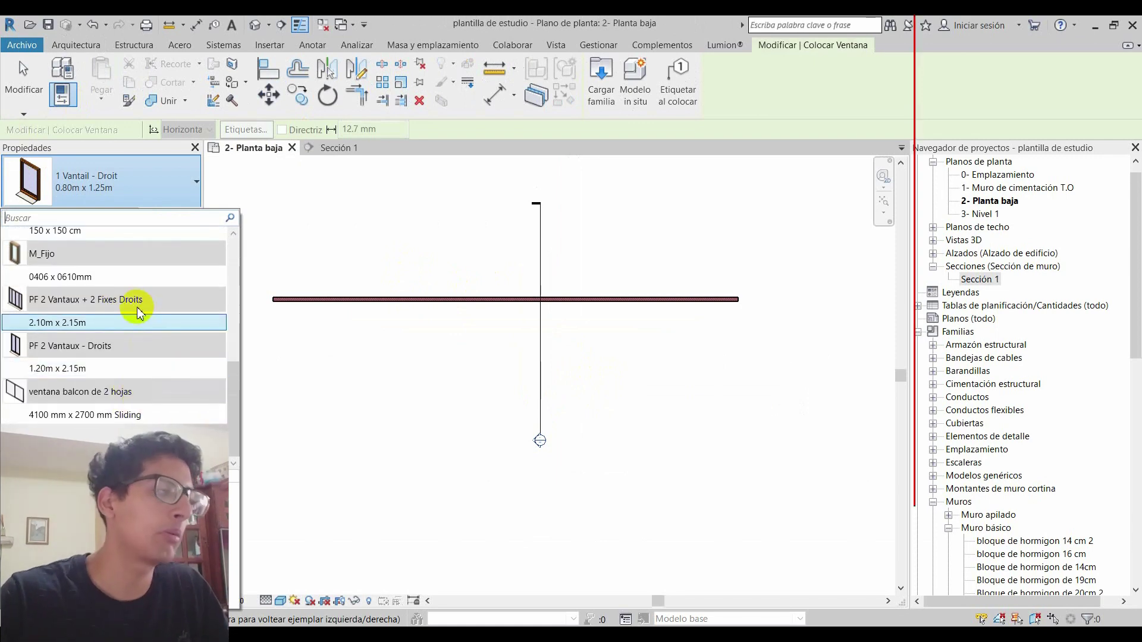
scroll(138, 303, "up", 4)
scroll(135, 308, "up", 2)
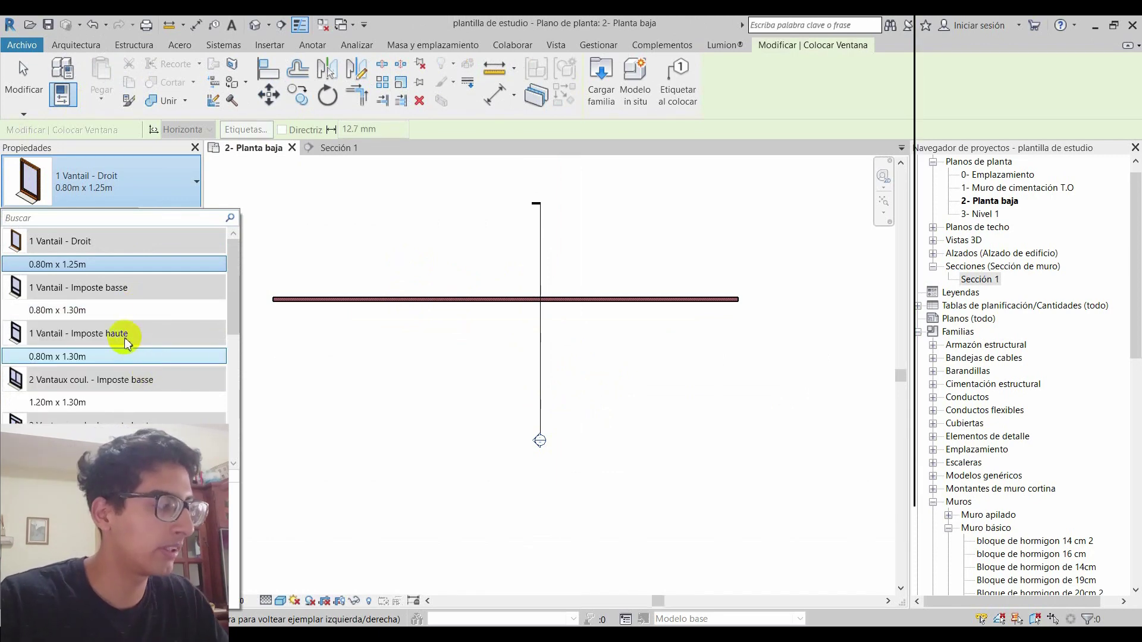
left_click(112, 310)
Place the window into the ground-floor wall
scroll(285, 299, "up", 1)
scroll(285, 300, "up", 3)
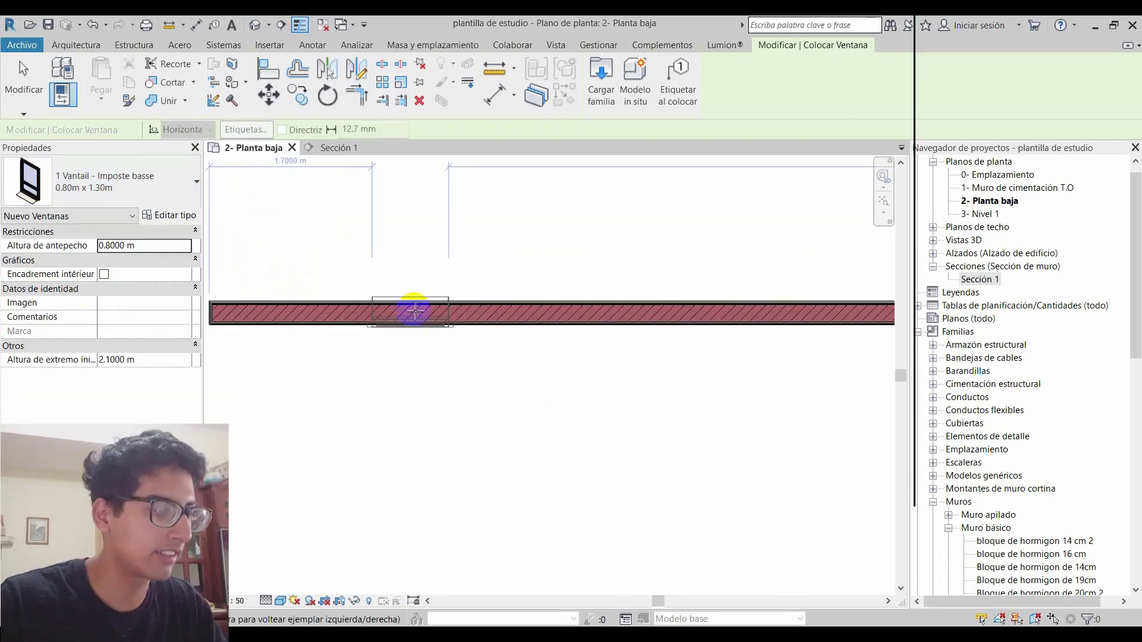
left_click(473, 261)
Toggle thin lines (TL) and set the plan's visual style to Línea oculta
key("Escape")
key("Escape")
scroll(398, 320, "up", 2)
scroll(398, 320, "up", 3)
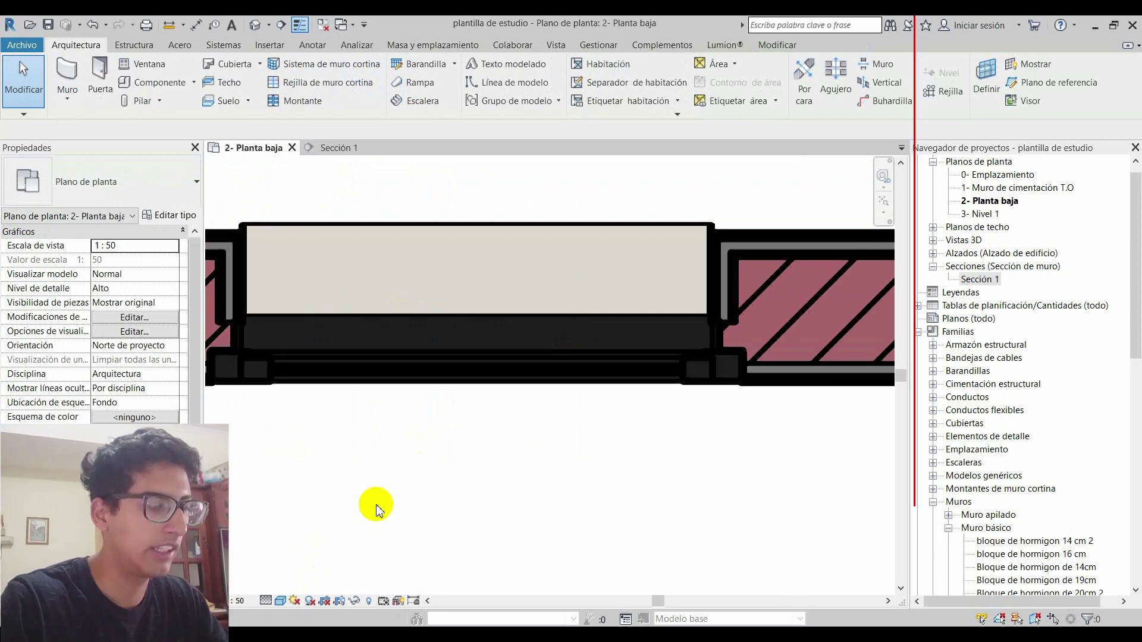
key("t")
key("l")
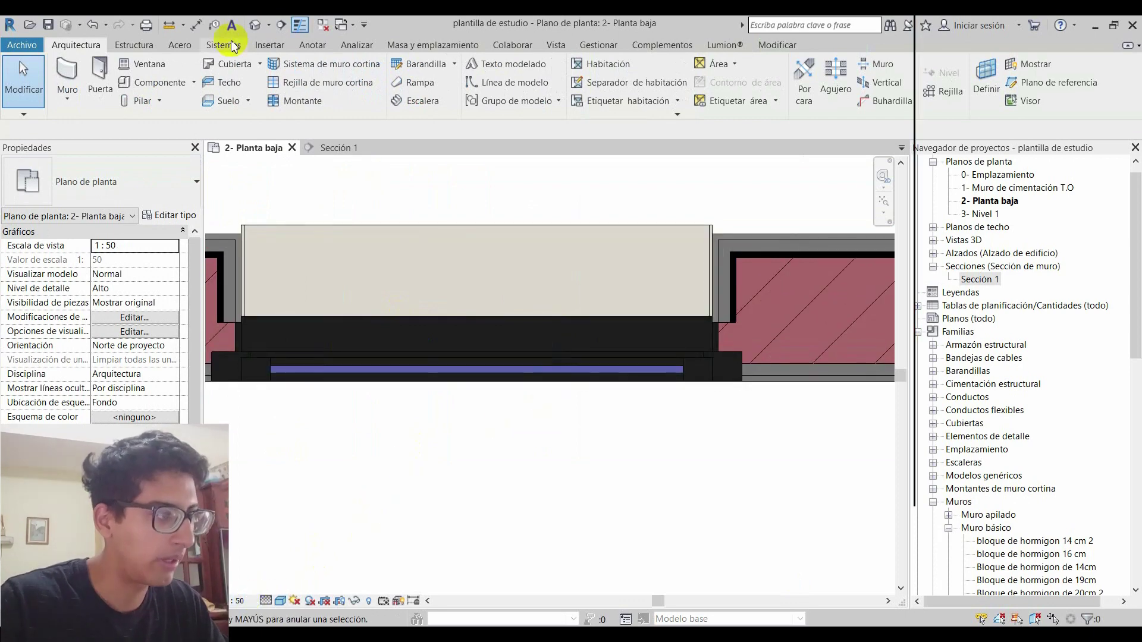
scroll(439, 387, "down", 2)
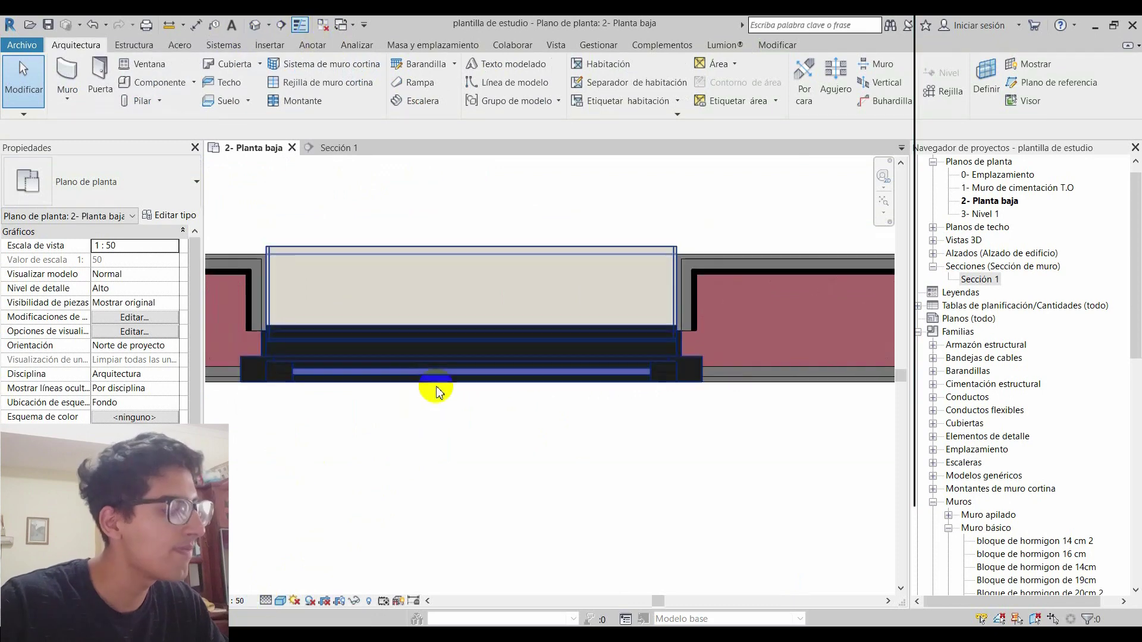
left_click(268, 599)
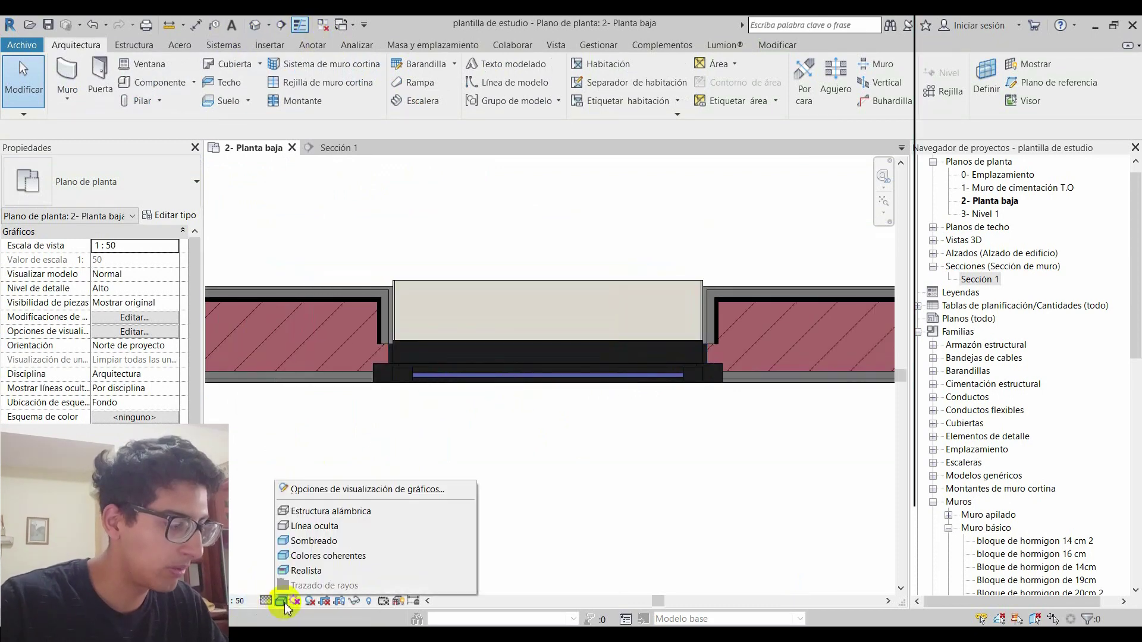
left_click(356, 513)
Check the placed window by selecting it, then start an aligned dimension with DI
left_click(601, 395)
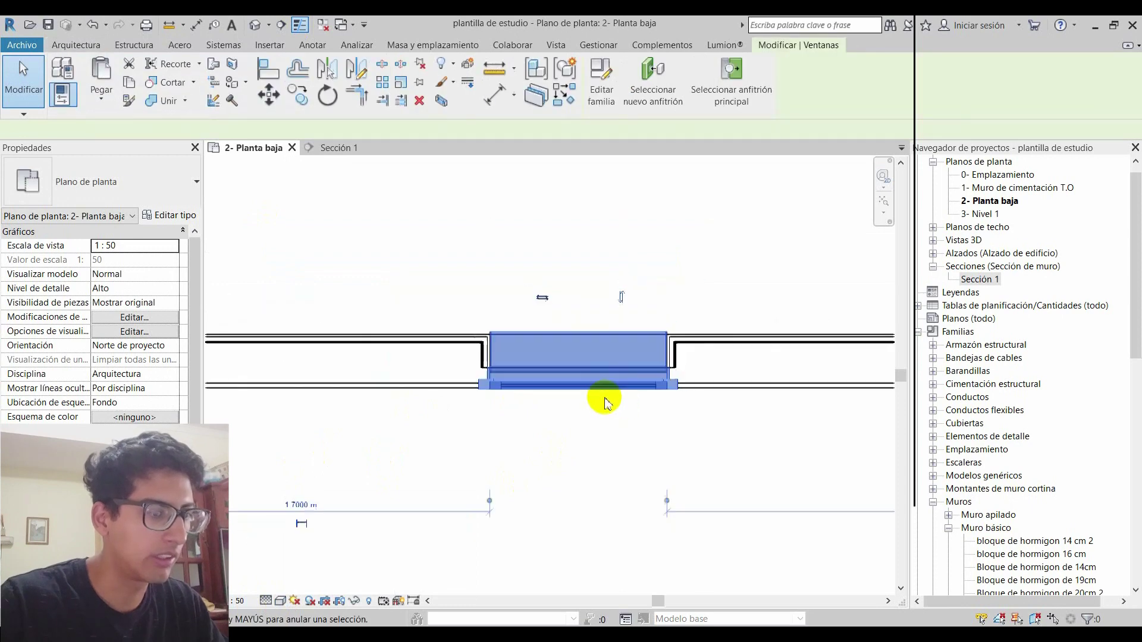
key("Escape")
scroll(534, 456, "up", 1)
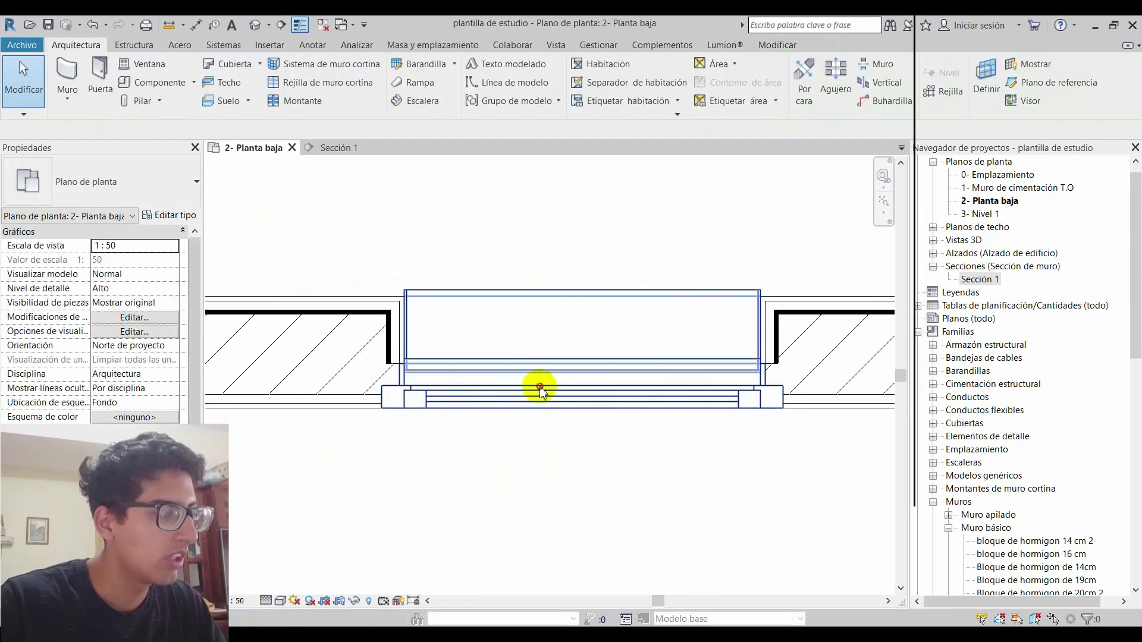
left_click(523, 376)
scroll(544, 470, "down", 1)
key("Escape")
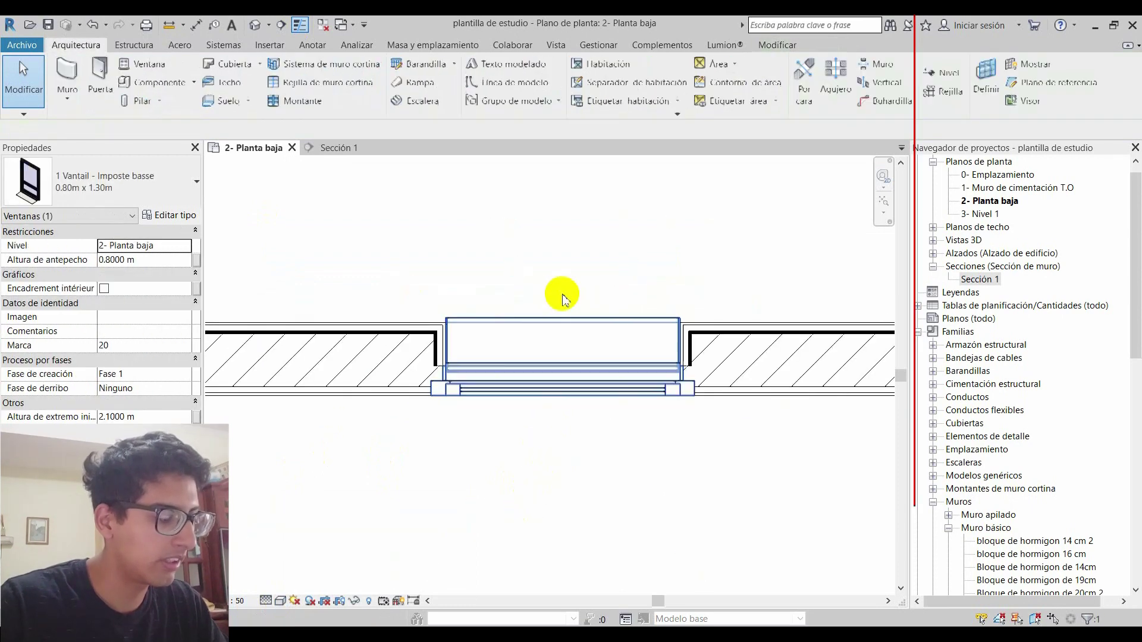
key("d")
key("i")
scroll(452, 331, "up", 2)
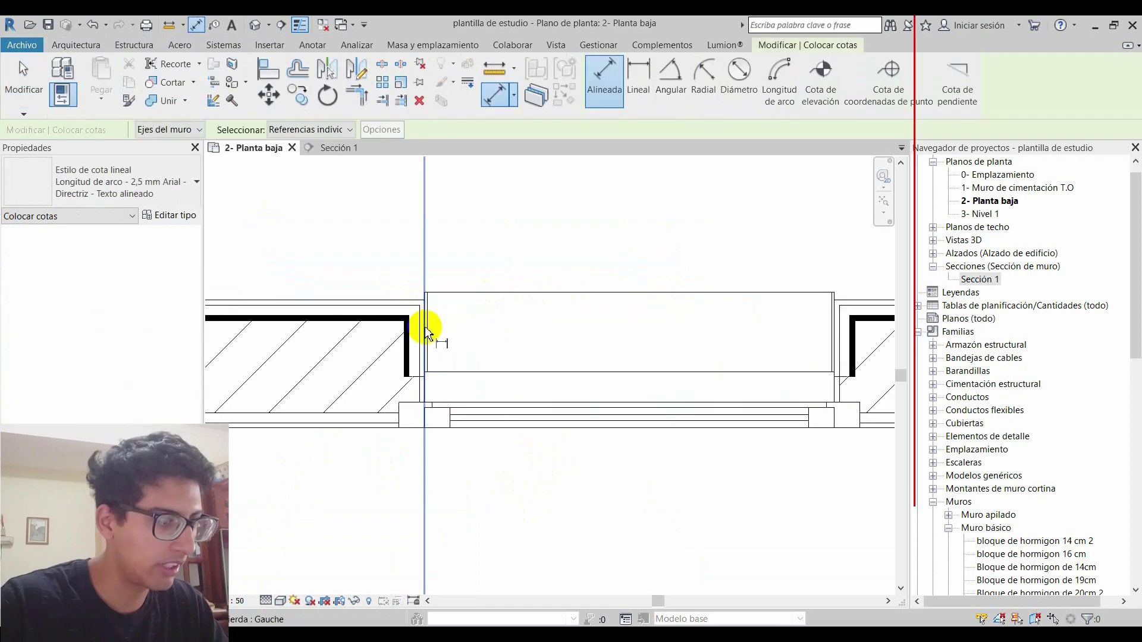
Dimension the window opening, measuring 0.80 m
left_click(434, 327)
scroll(441, 332, "down", 1)
left_click(695, 330)
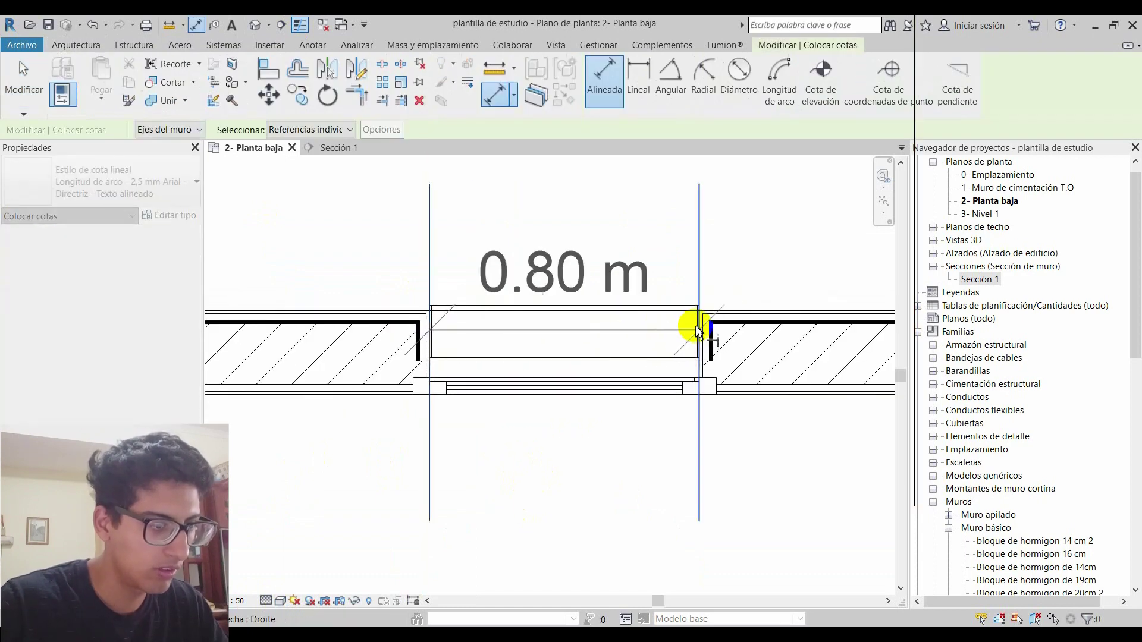
scroll(587, 326, "up", 3)
key("Escape")
key("Escape")
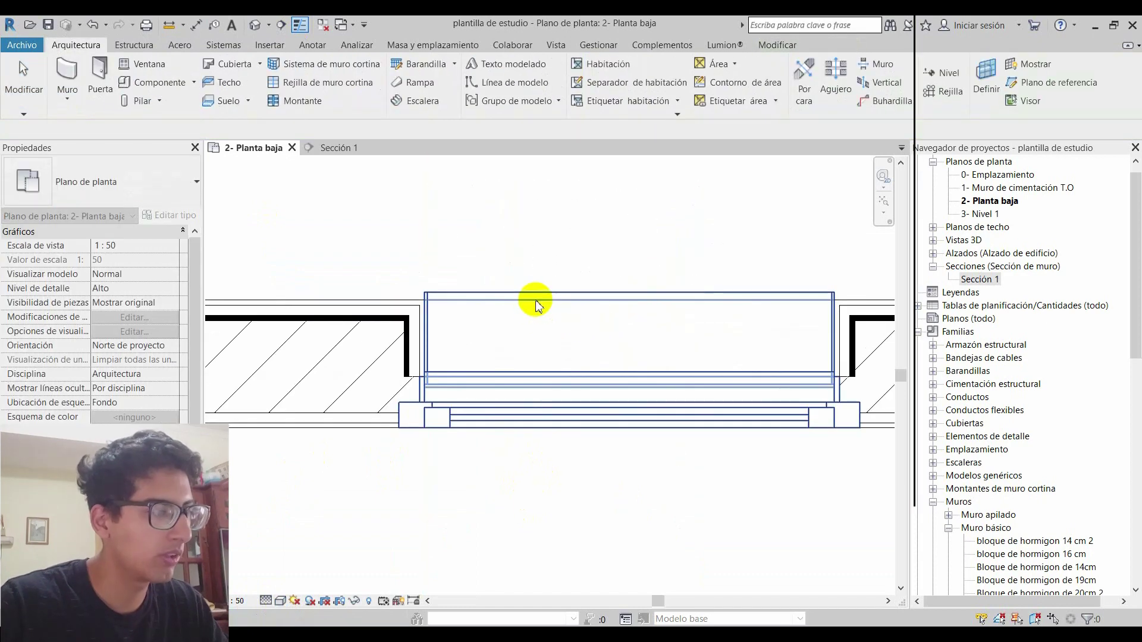
Set the window type's Anchura to 1.0000 m in Type Properties and apply it
left_click(588, 326)
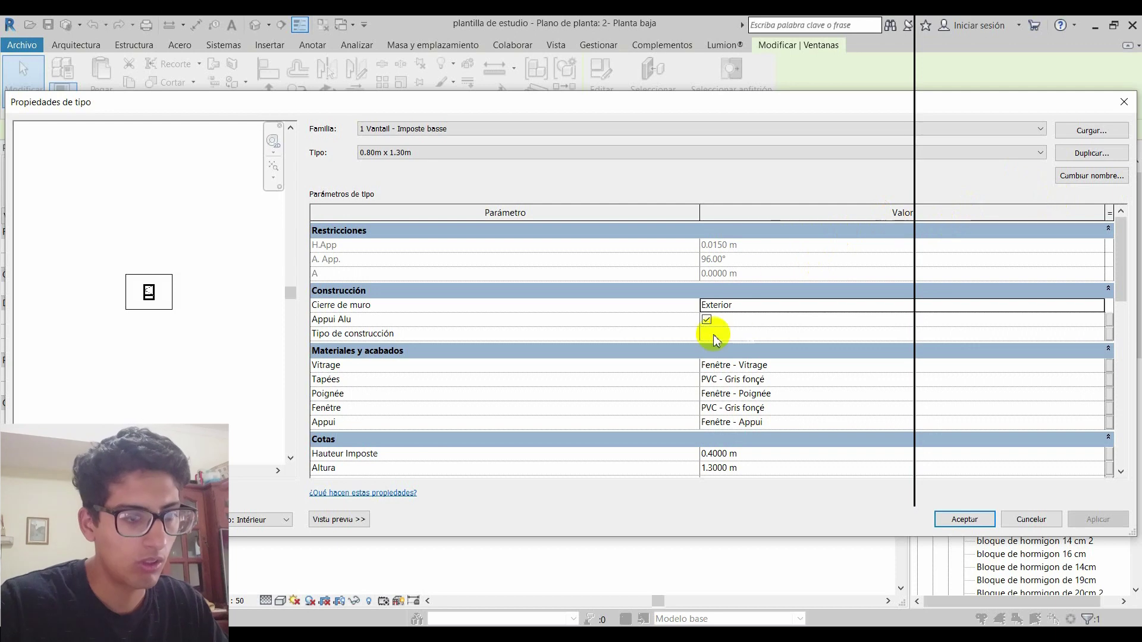
scroll(743, 366, "down", 4)
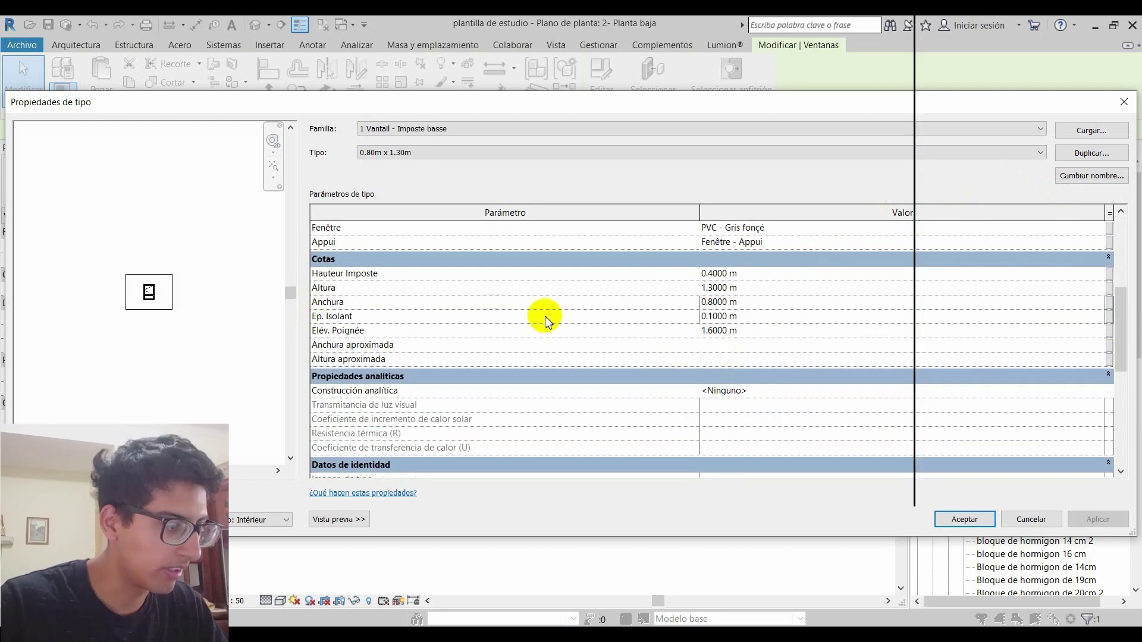
scroll(153, 292, "up", 2)
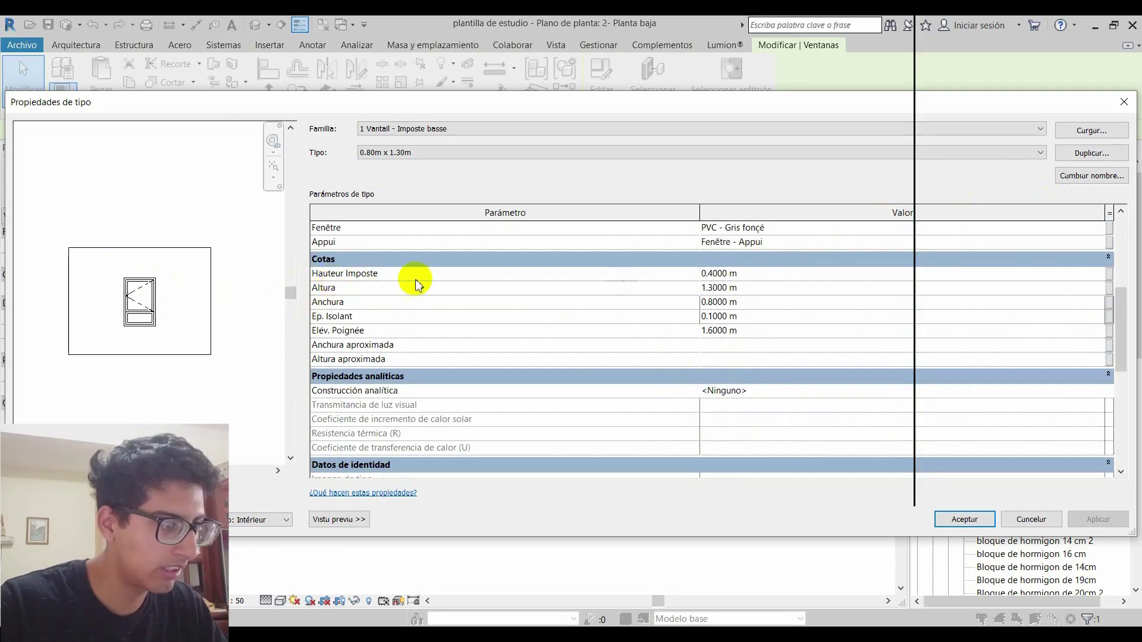
left_click(771, 294)
type("1.")
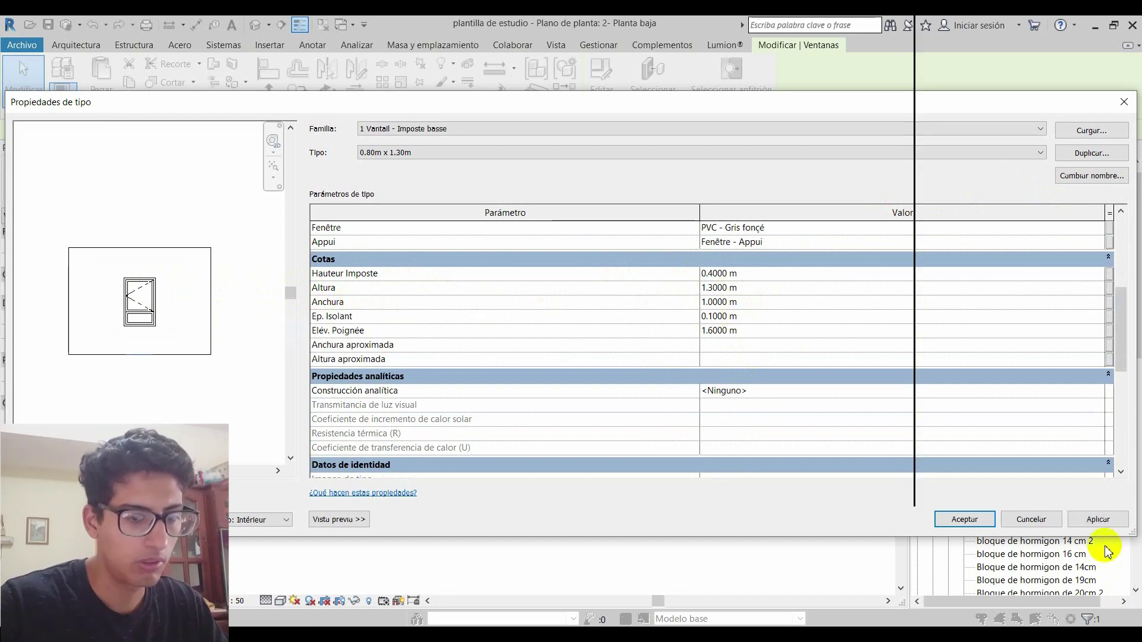
left_click(1094, 523)
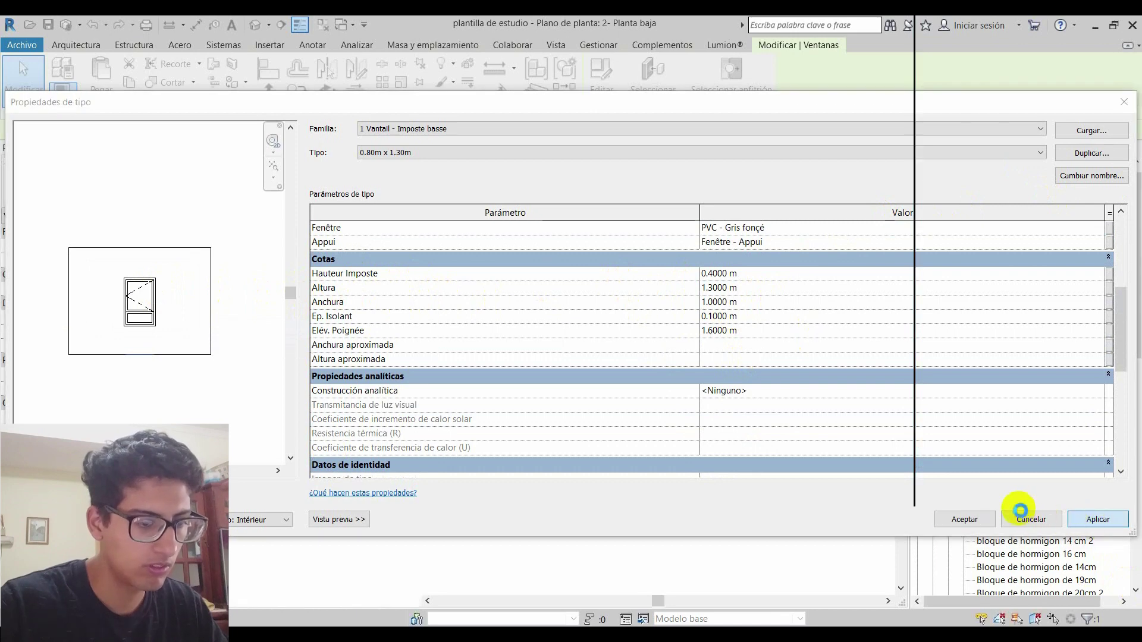
left_click(970, 517)
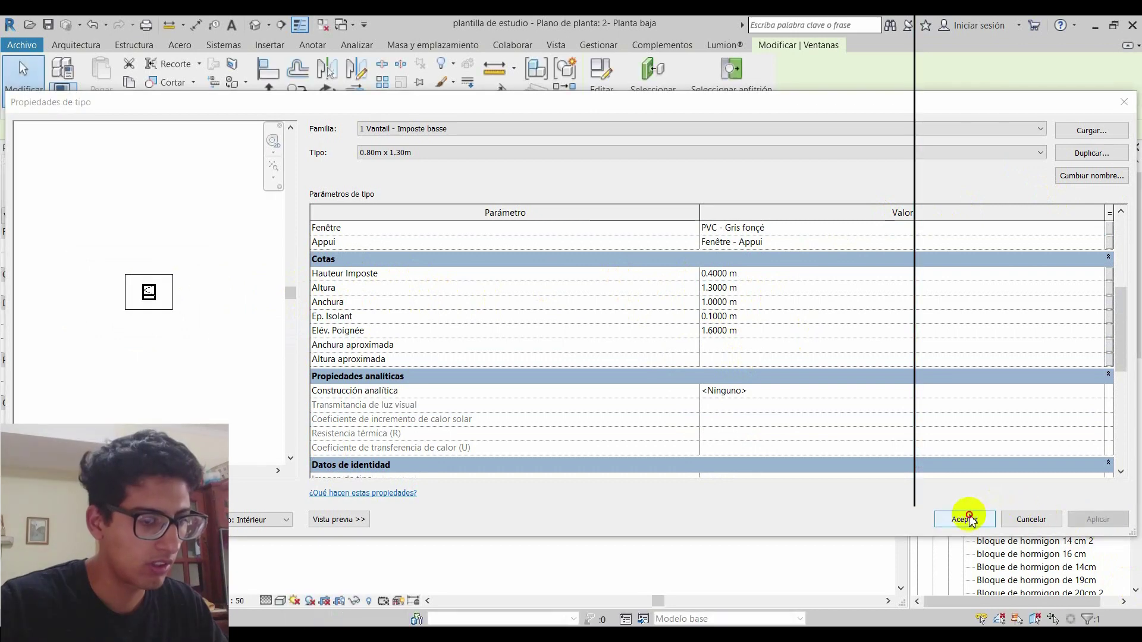
scroll(600, 461, "down", 3)
scroll(589, 470, "down", 1)
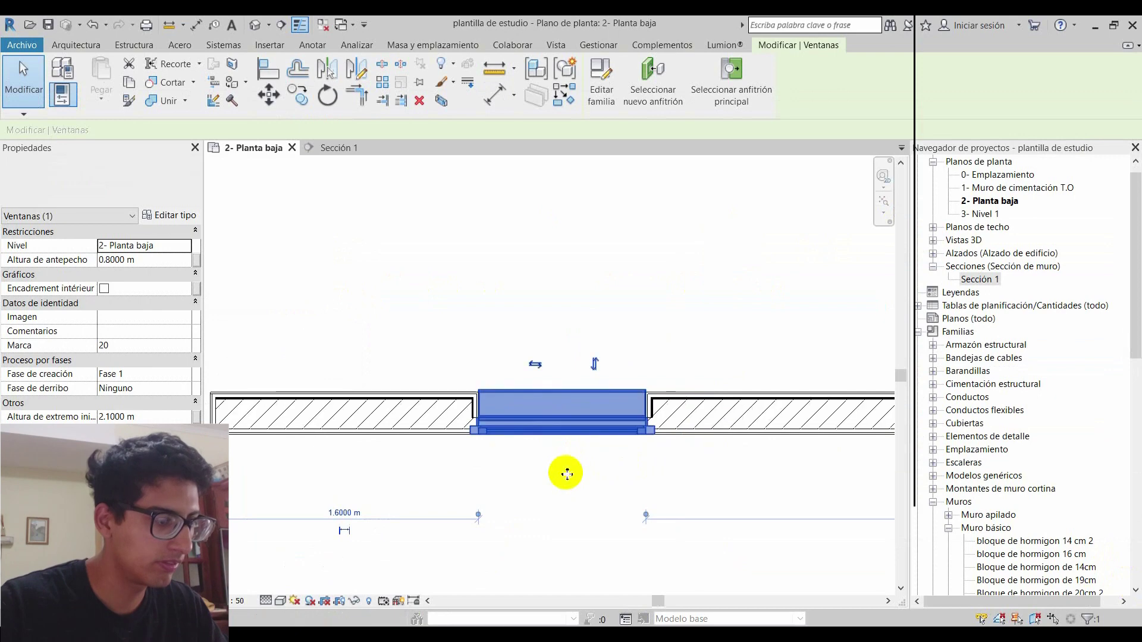
left_click(567, 473)
Check the widened window opening with an aligned dimension
key("d")
key("i")
scroll(508, 428, "up", 2)
scroll(475, 404, "up", 2)
scroll(431, 357, "up", 3)
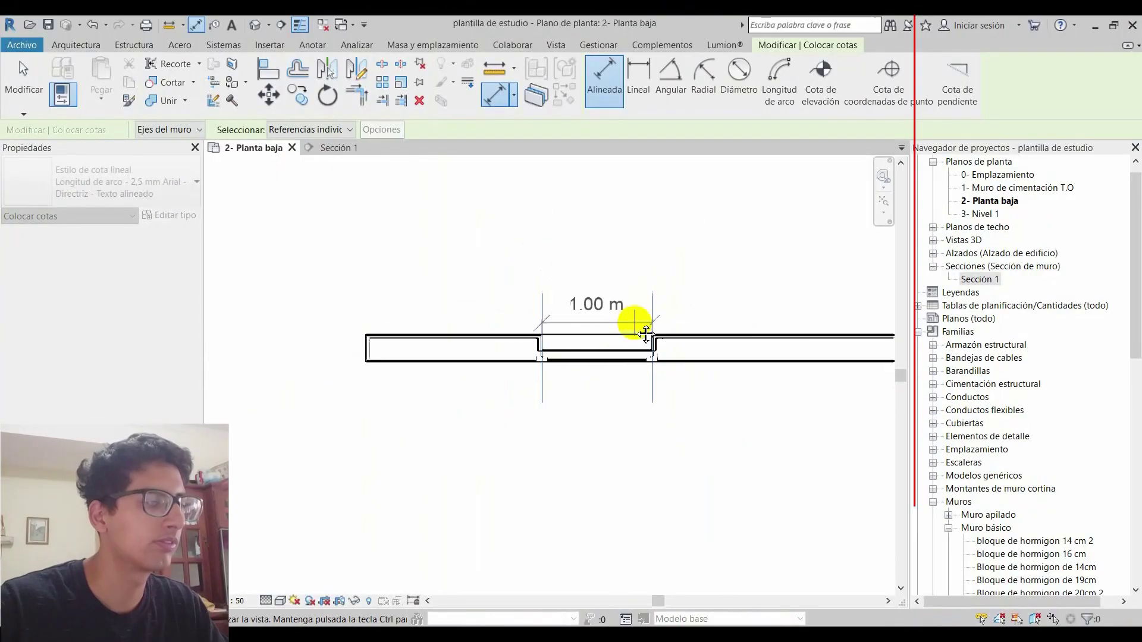
scroll(634, 347, "down", 5)
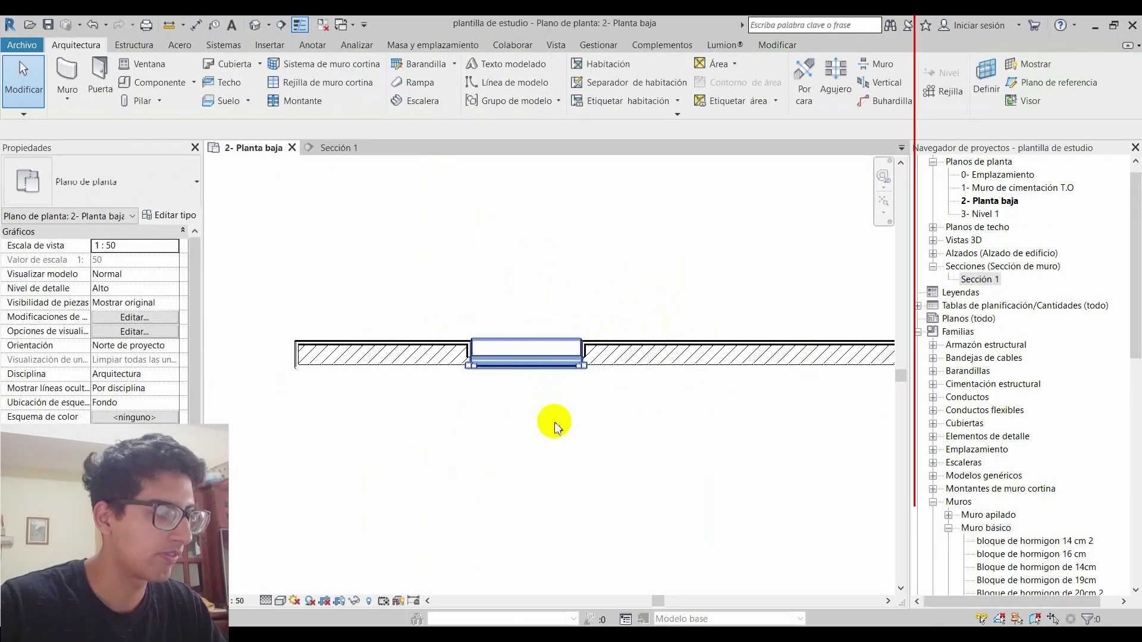
Place a Goro_Ventana 150 x 150 cm sliding window in the wall, flipped to the other face
key("w")
key("n")
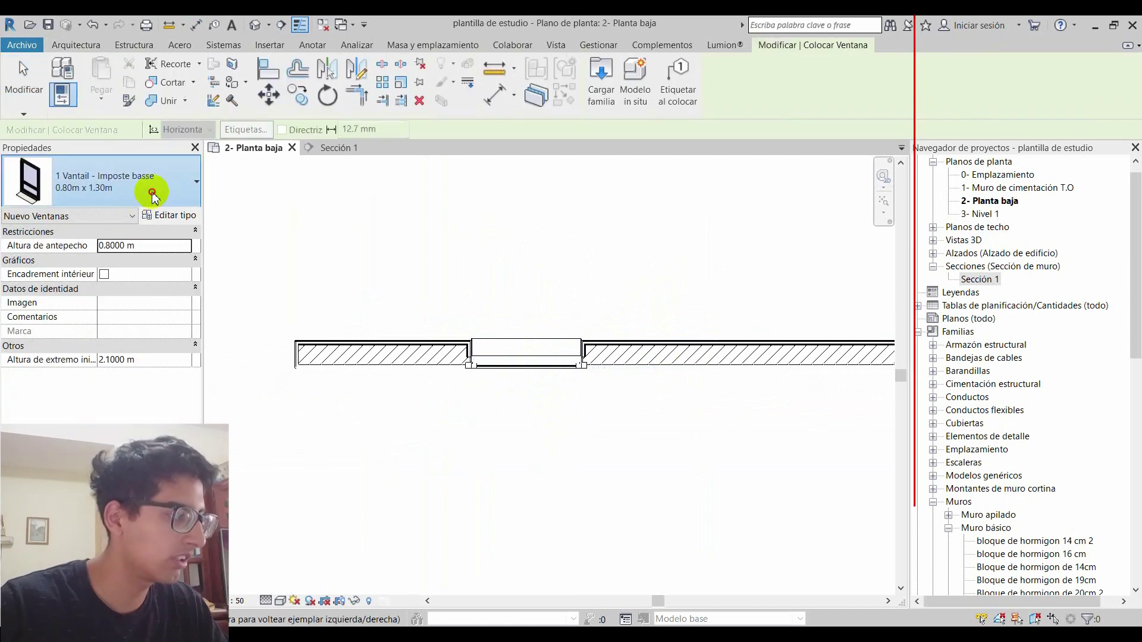
left_click(153, 189)
scroll(143, 385, "down", 3)
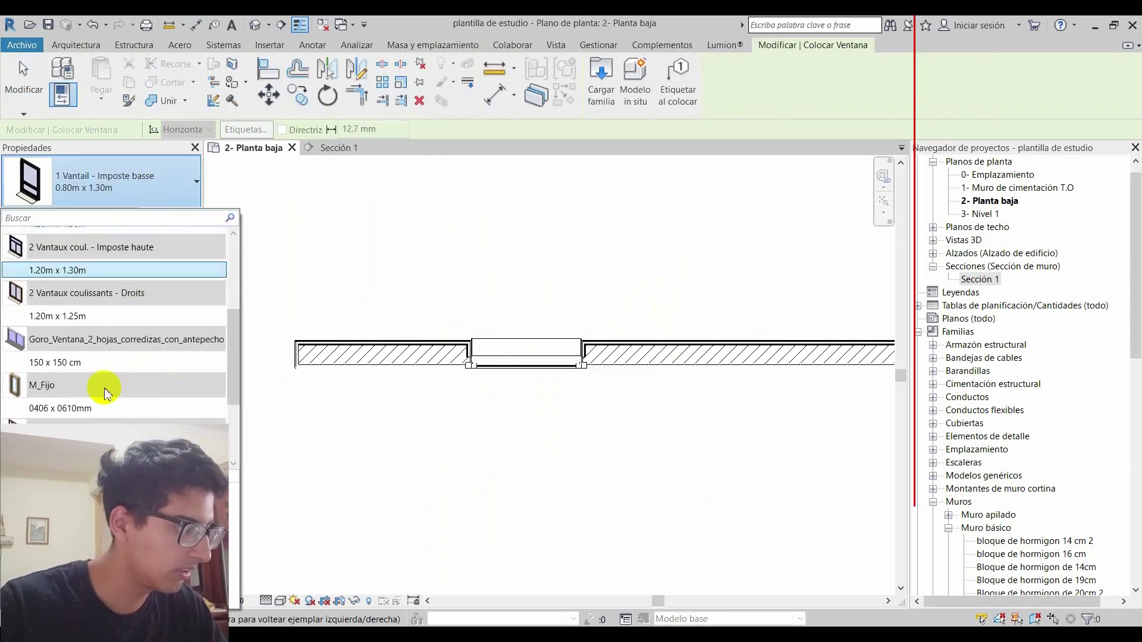
left_click(191, 364)
middle_click_drag(684, 373, 566, 364)
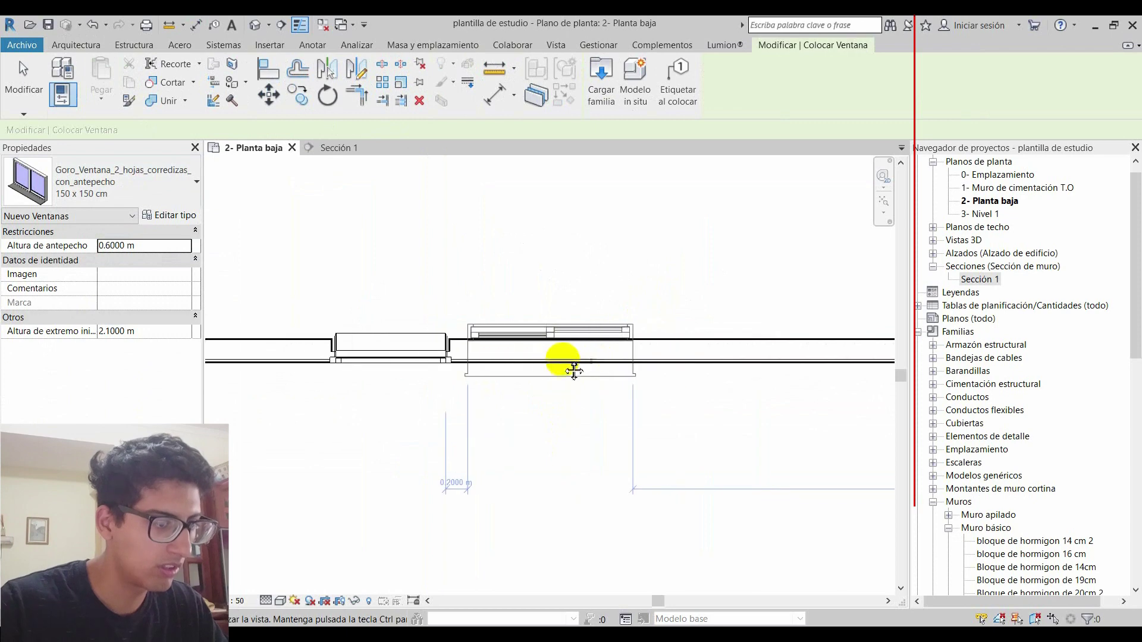
key("space")
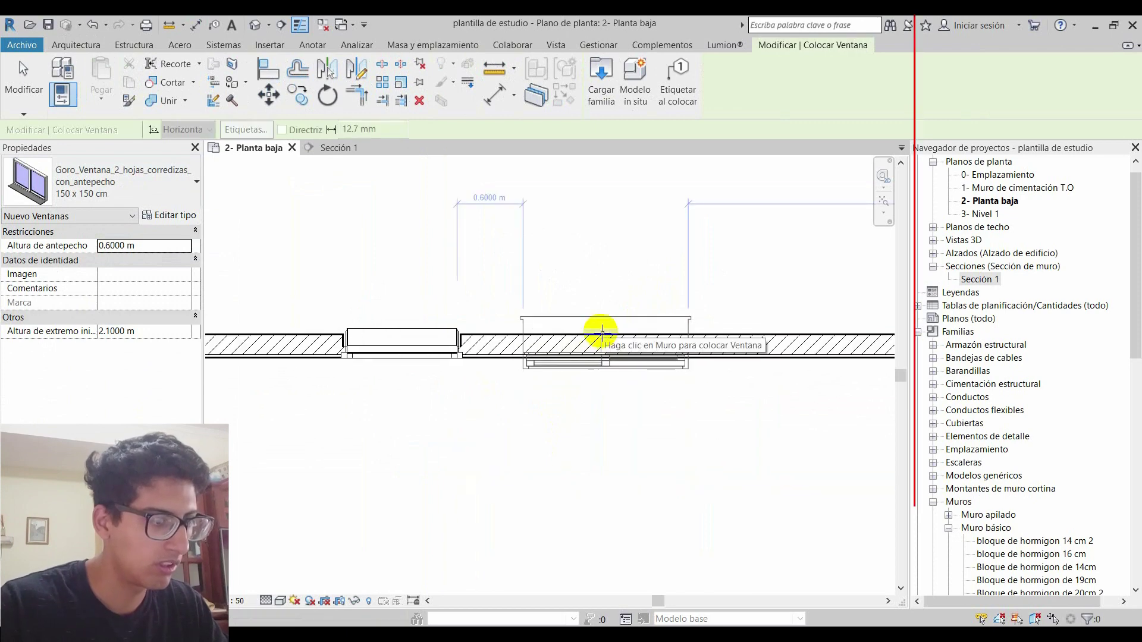
left_click(602, 332)
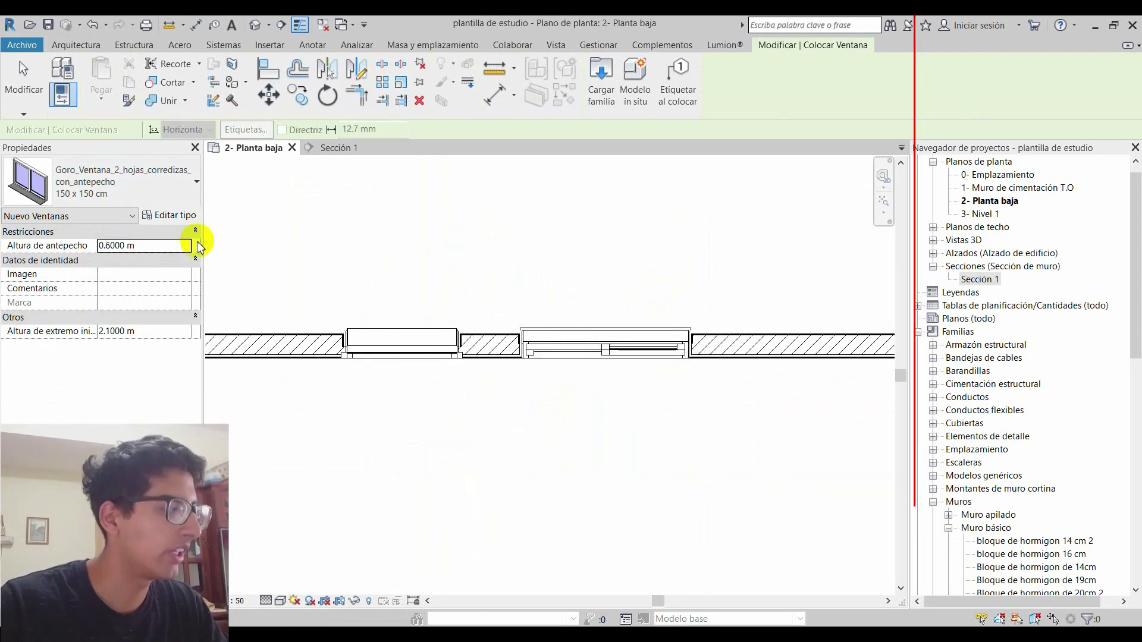
Place a ventana balcon de 2 hojas window in the wall beside it
left_click(139, 196)
scroll(127, 381, "down", 3)
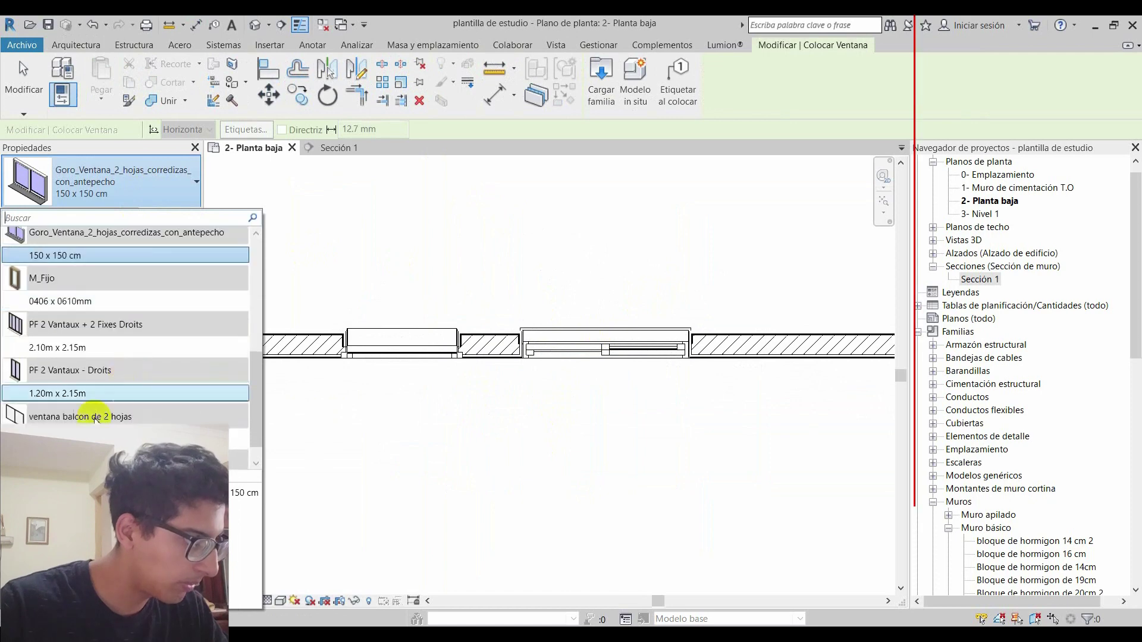
left_click(89, 440)
scroll(580, 329, "down", 2)
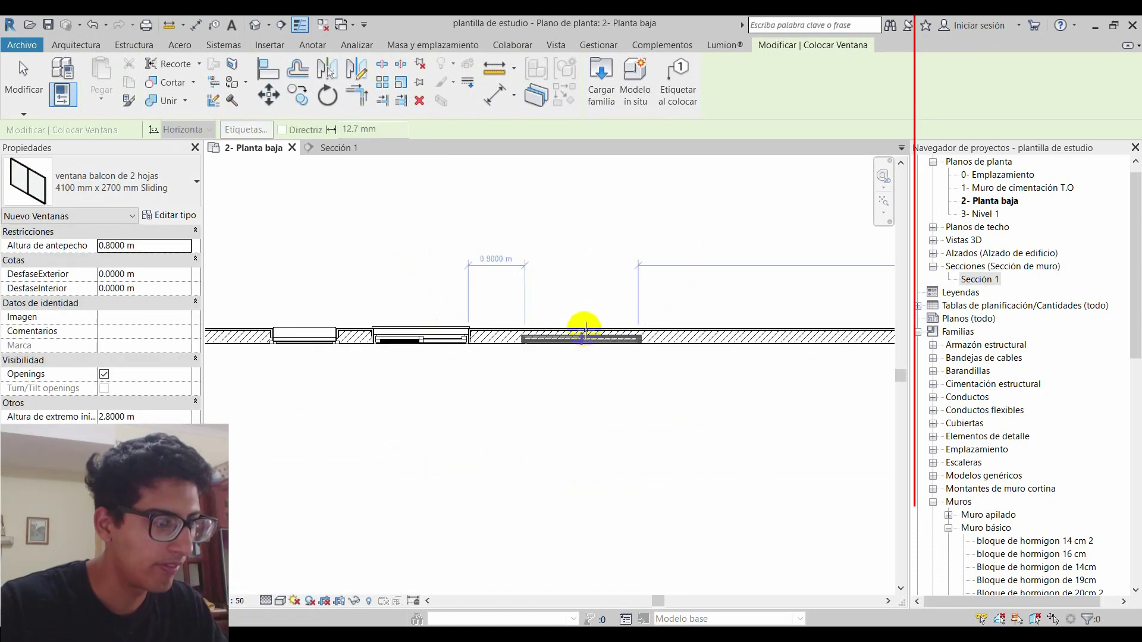
left_click(585, 303)
scroll(587, 306, "up", 2)
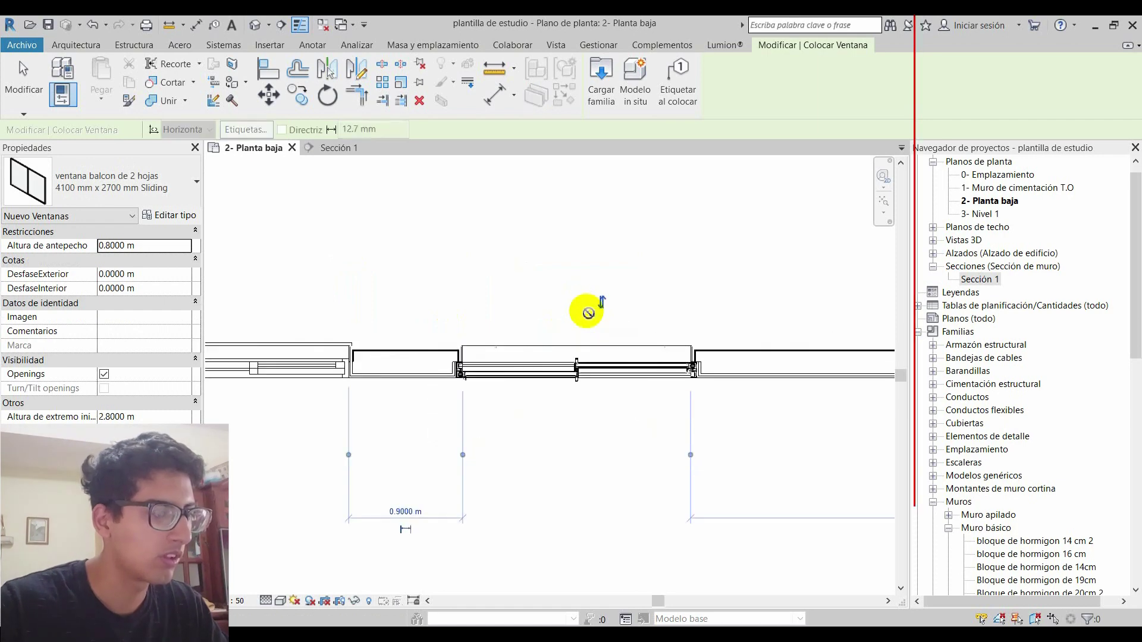
key("Escape")
key("Escape")
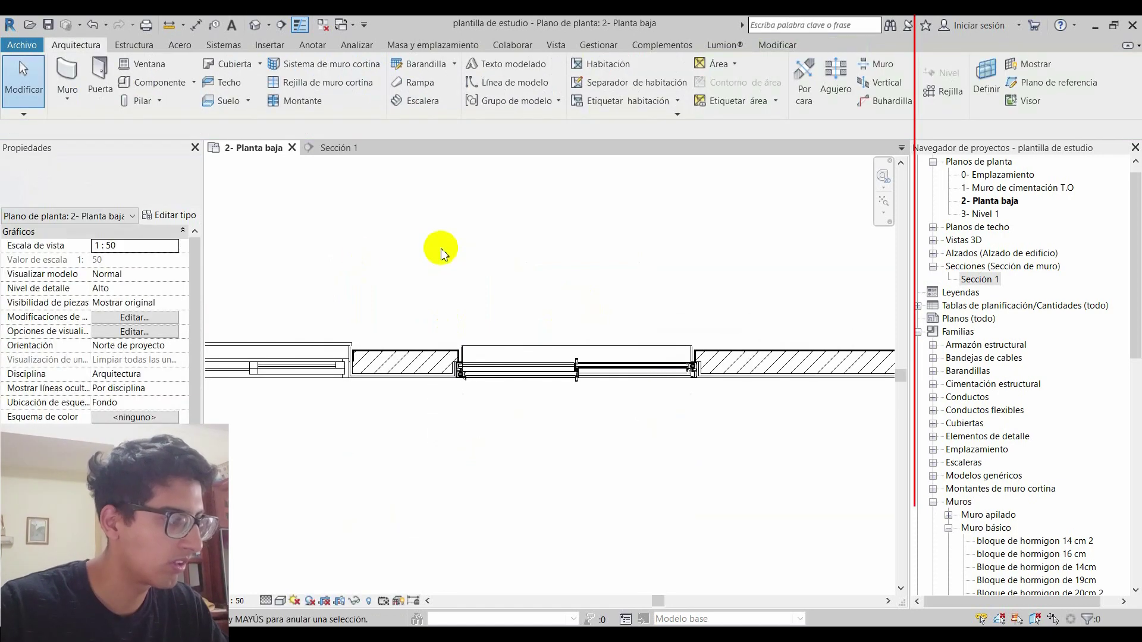
Place a 1200x1200 mm two-leaf aluminium window in the wall and finish window placement
key("w")
key("n")
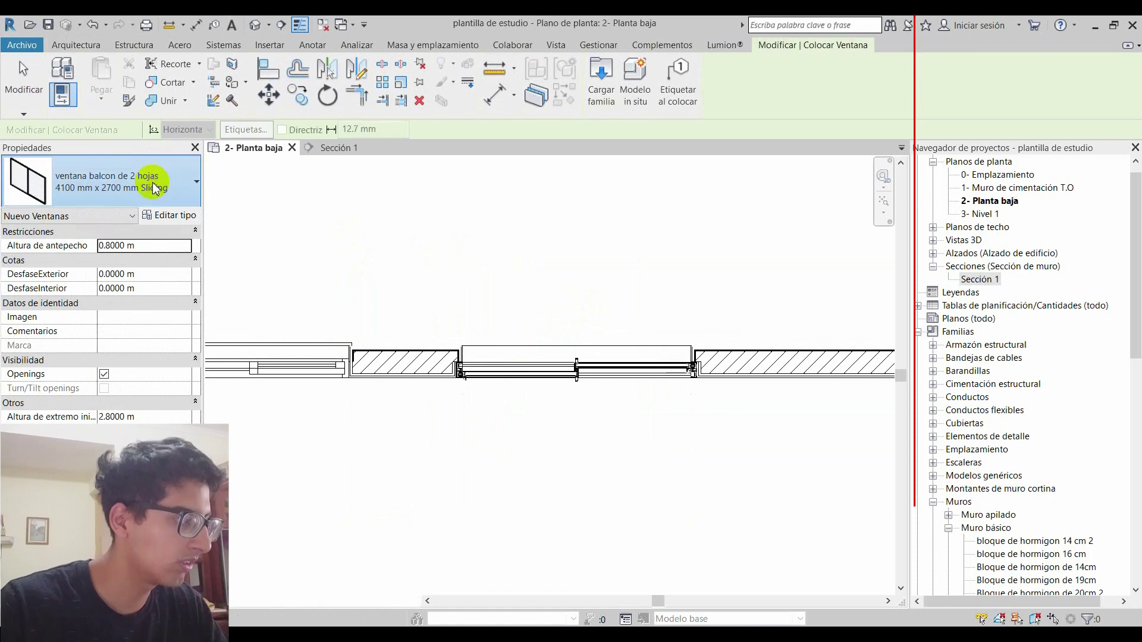
left_click(148, 183)
scroll(122, 359, "down", 1)
left_click(126, 366)
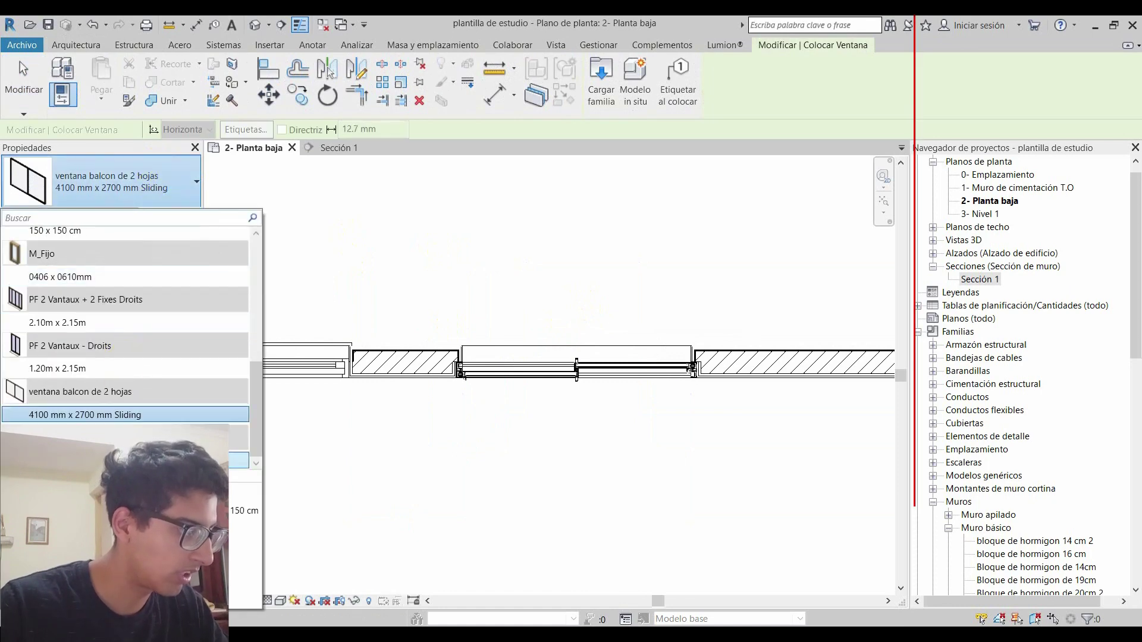
scroll(571, 364, "up", 2)
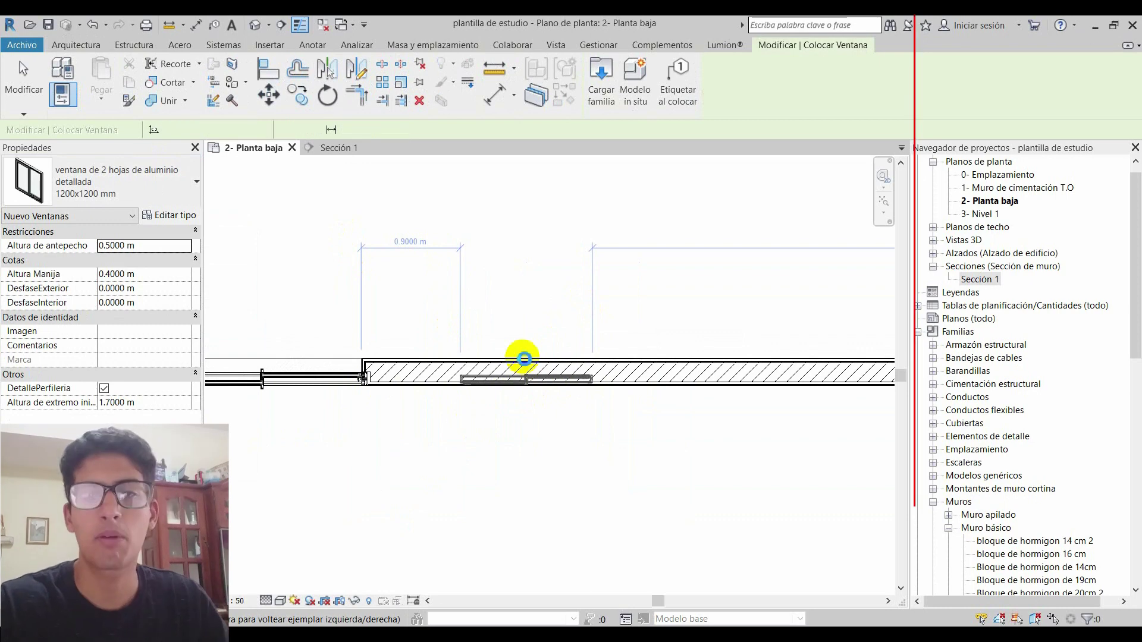
left_click(523, 359)
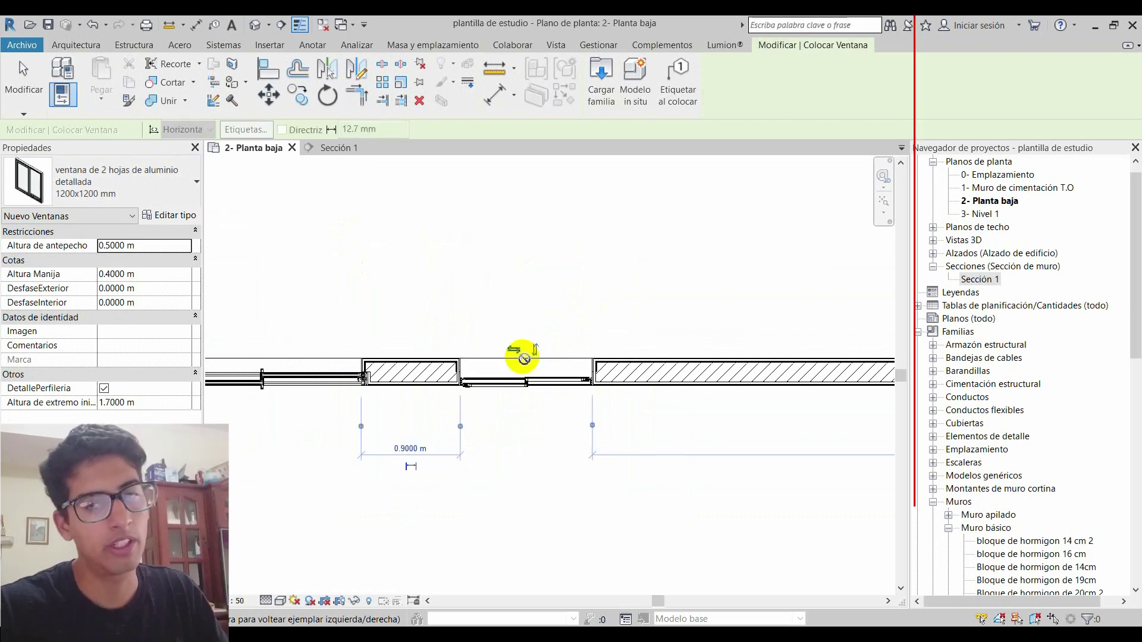
key("Escape")
key("Escape")
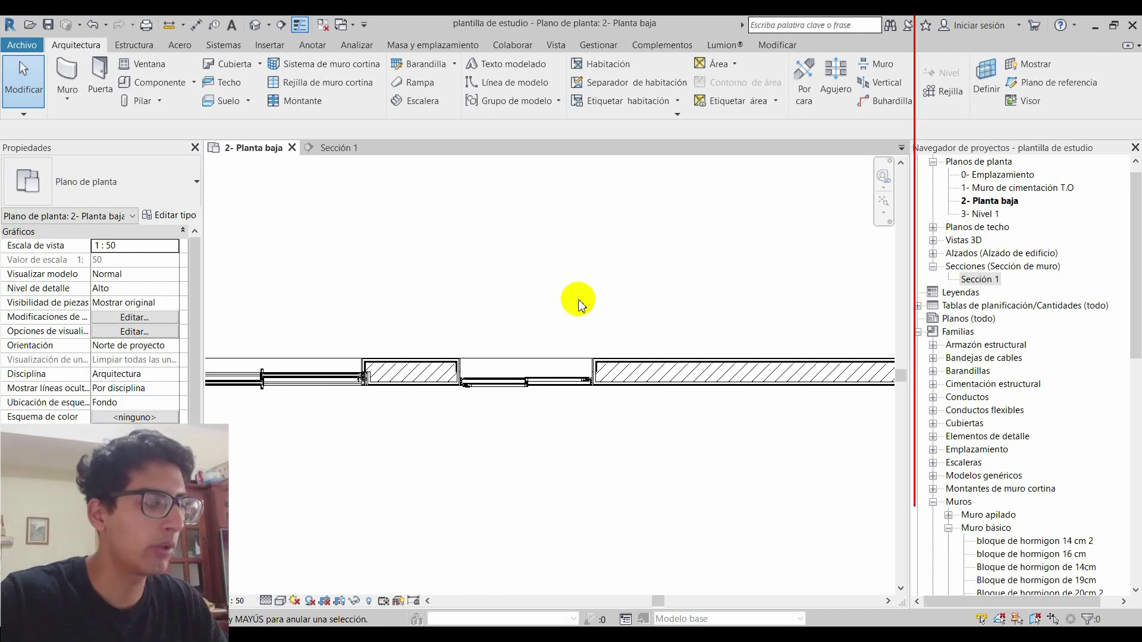
Open the Default 3D view of the wall with the 3D shortcut
scroll(579, 304, "down", 1)
scroll(578, 304, "down", 2)
scroll(579, 305, "down", 1)
scroll(578, 307, "down", 1)
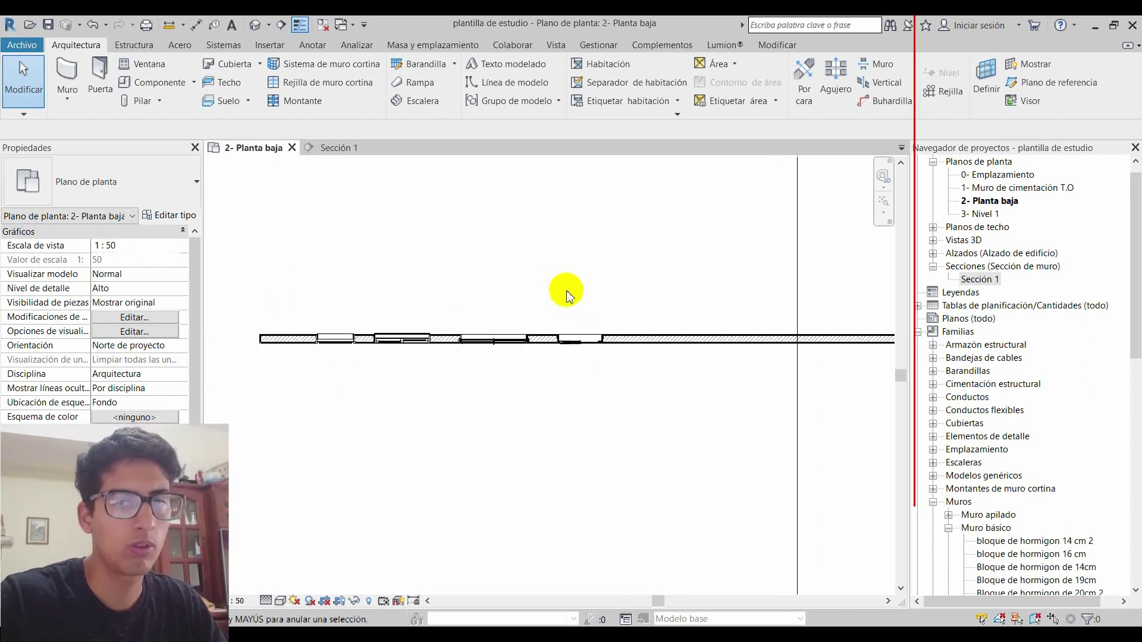
scroll(578, 306, "up", 2)
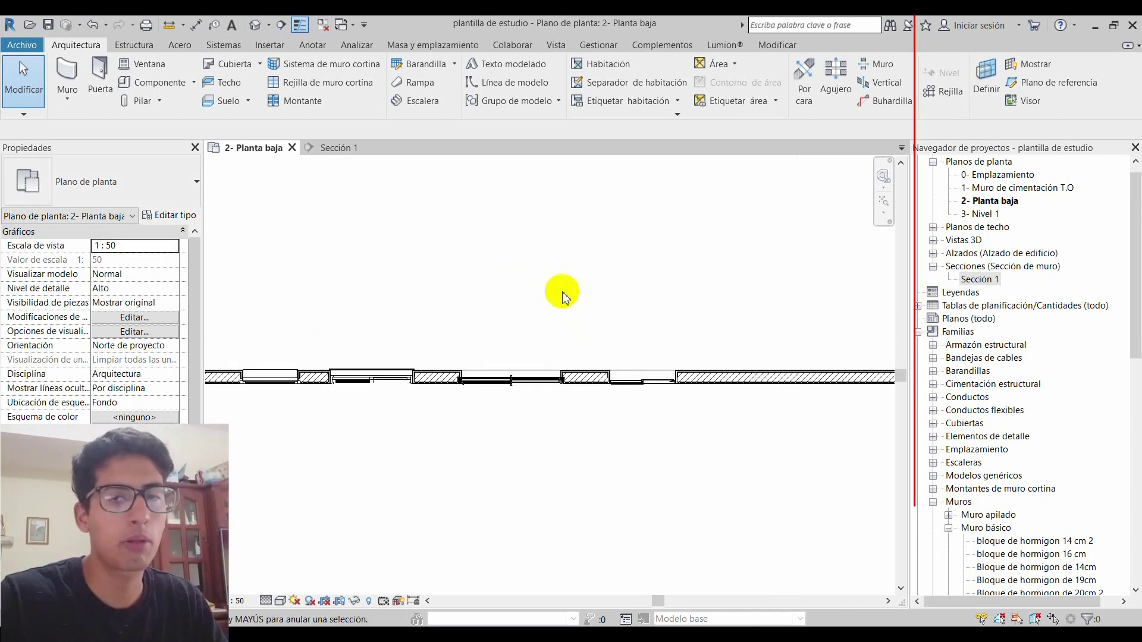
scroll(553, 292, "down", 1)
scroll(544, 298, "down", 1)
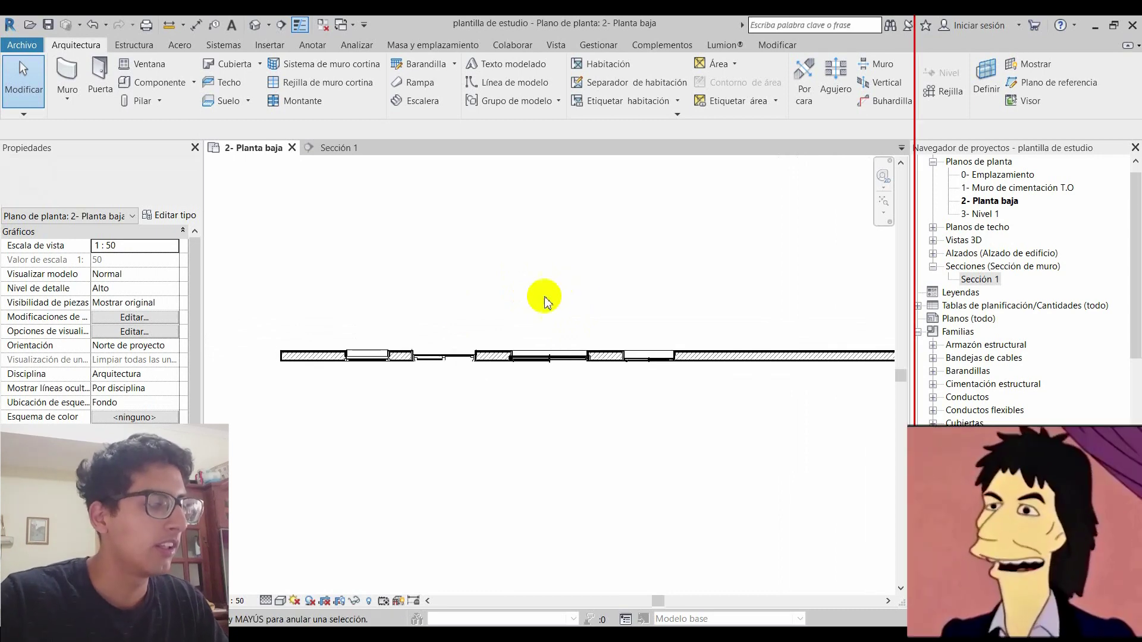
scroll(481, 304, "up", 2)
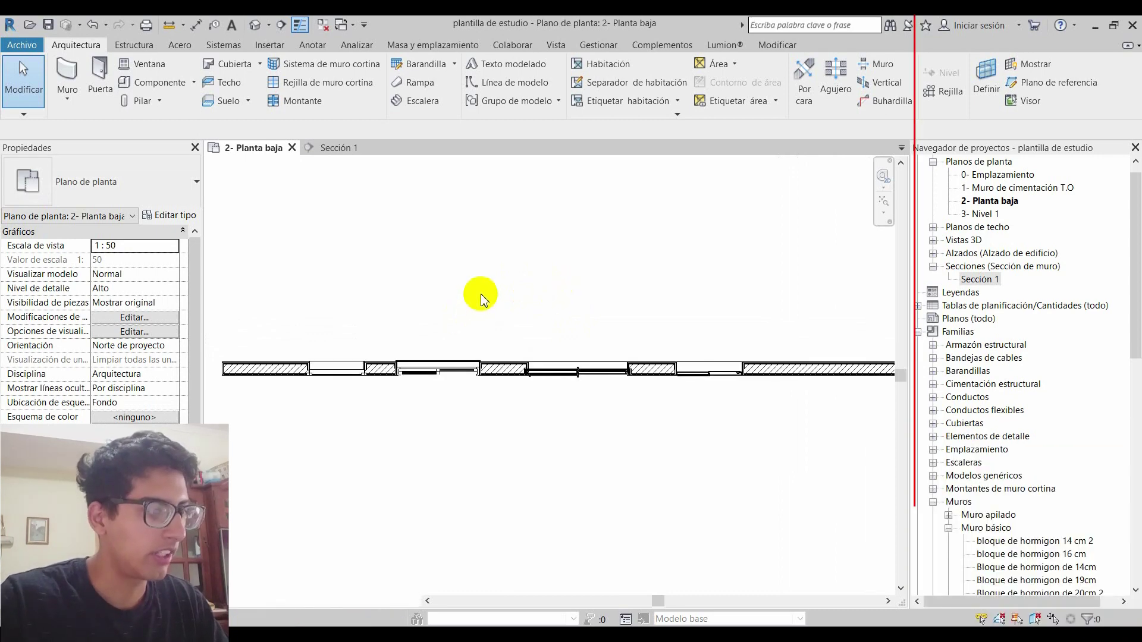
key("3")
key("d")
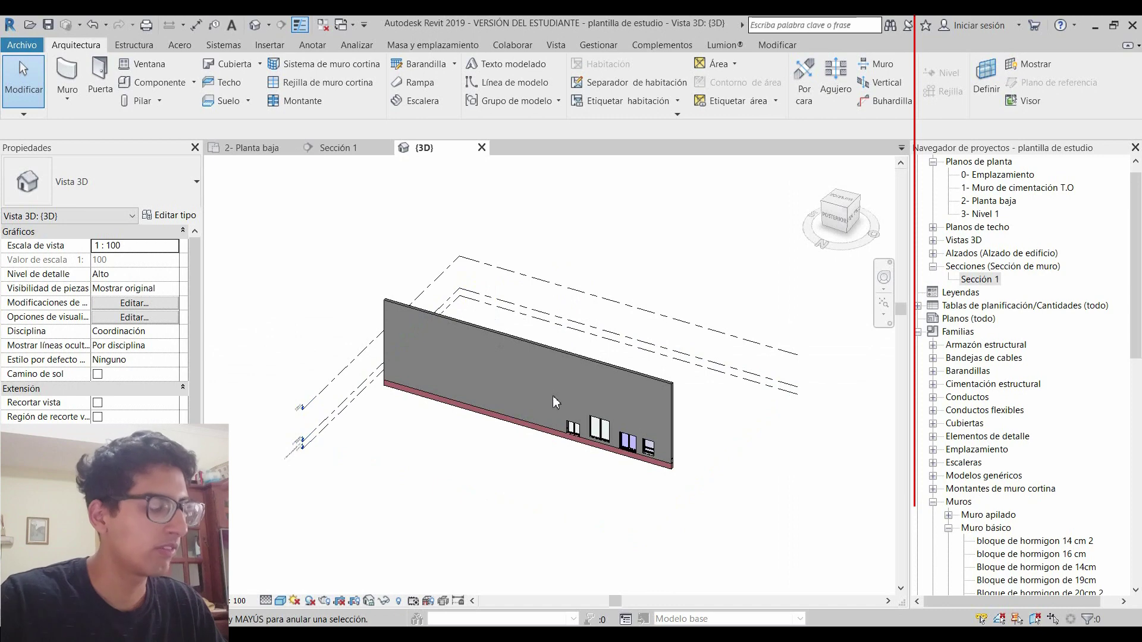
Orbit the 3D view to see the wall head-on and then at an angle
scroll(584, 467, "up", 2)
middle_click_drag(531, 261, 797, 315, "shift")
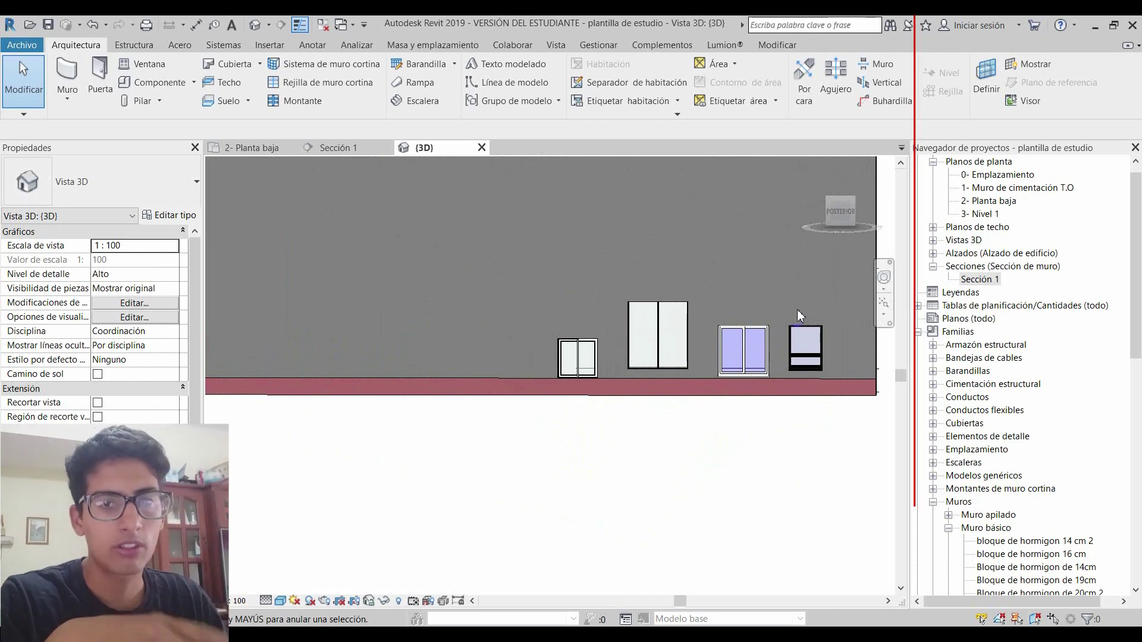
left_click(27, 93)
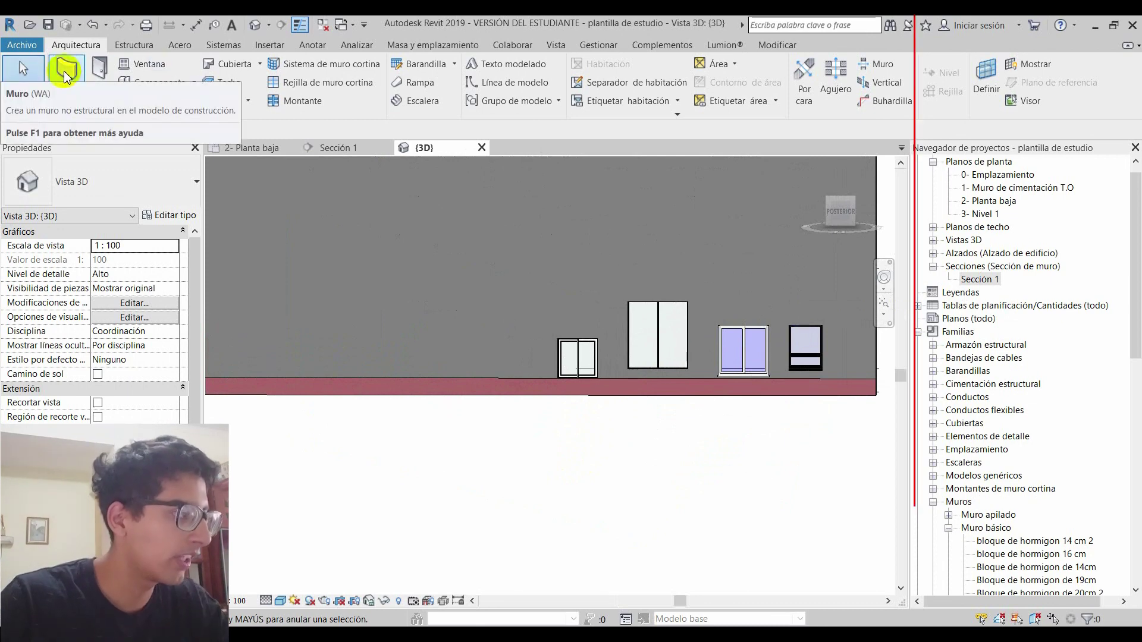
mouse_move(66, 78)
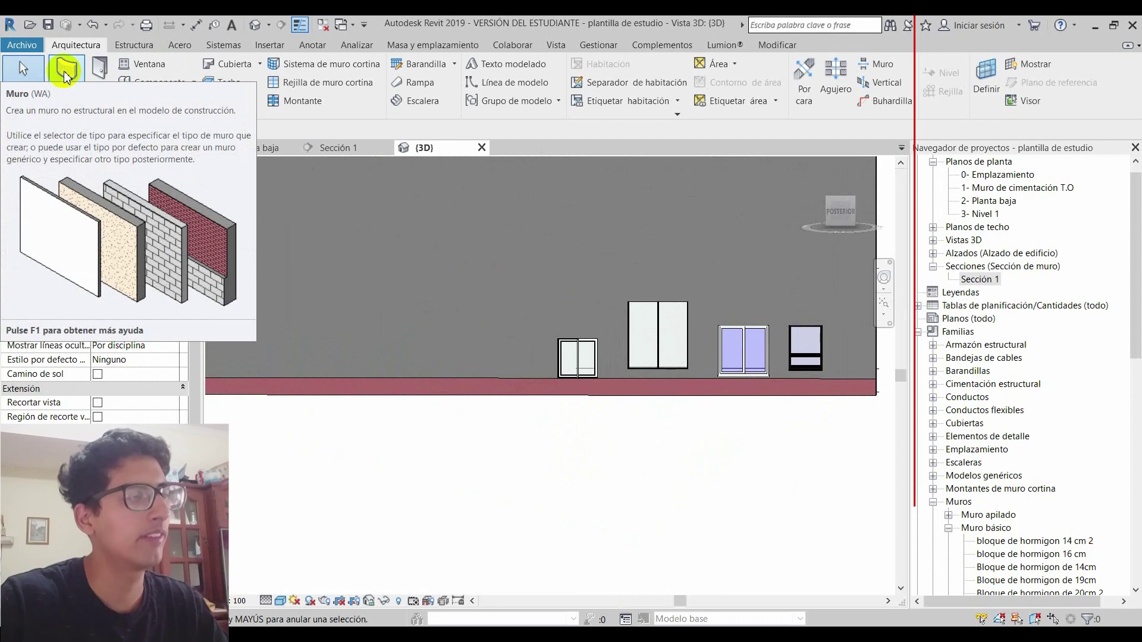
scroll(476, 450, "down", 2)
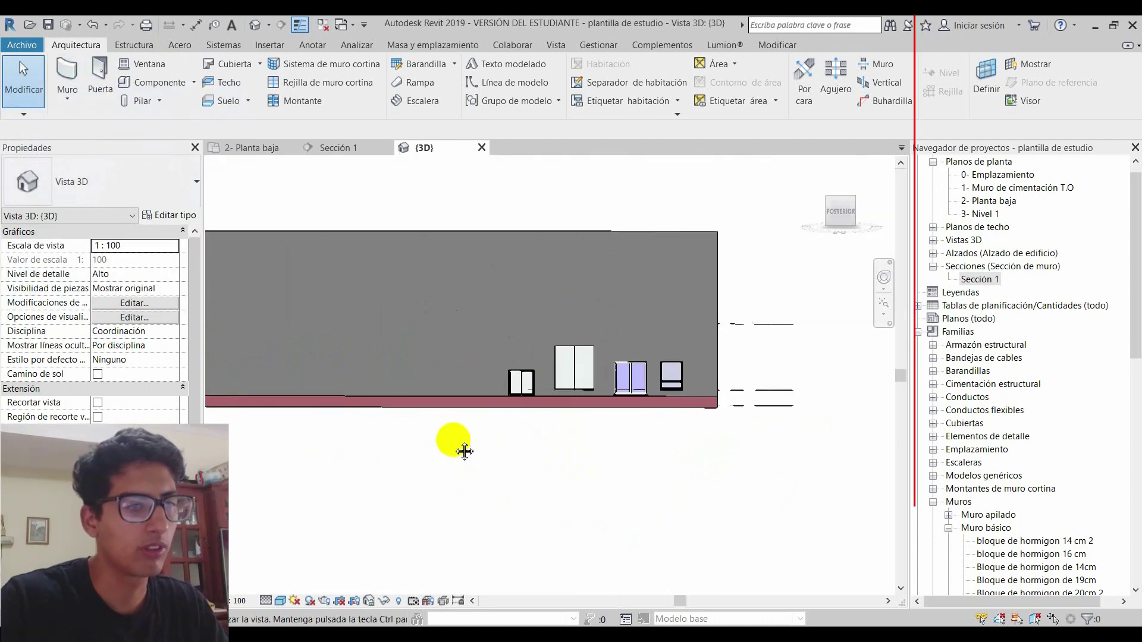
middle_click_drag(454, 445, 559, 424, "shift")
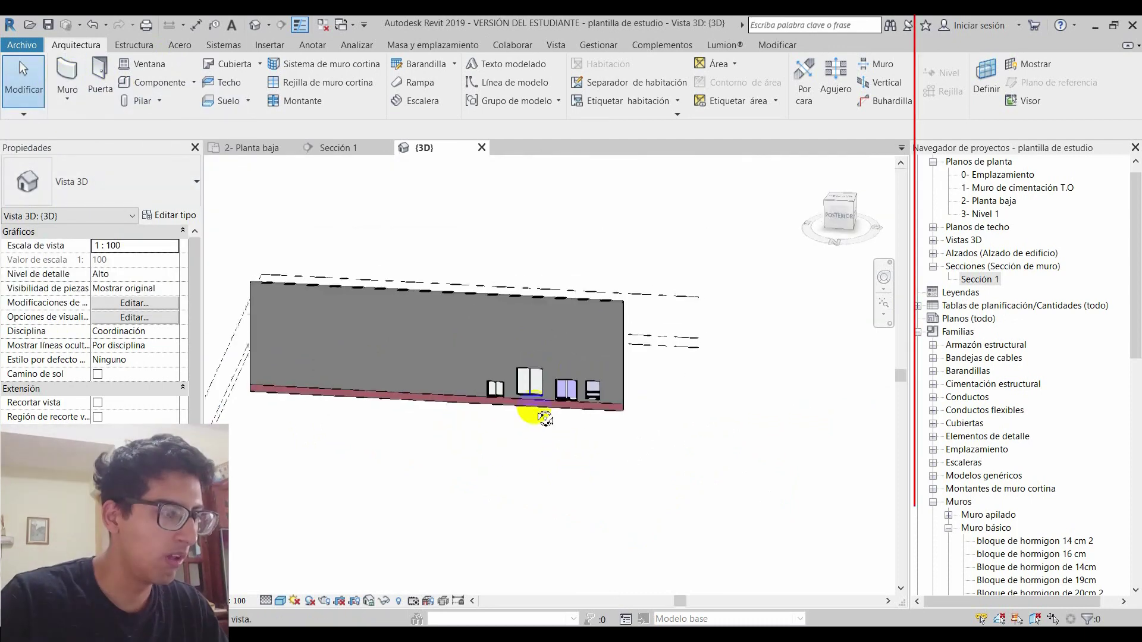
Turn the wall to a side view, then return to the 2- Planta baja floor plan
scroll(557, 423, "up", 2)
scroll(557, 422, "up", 2)
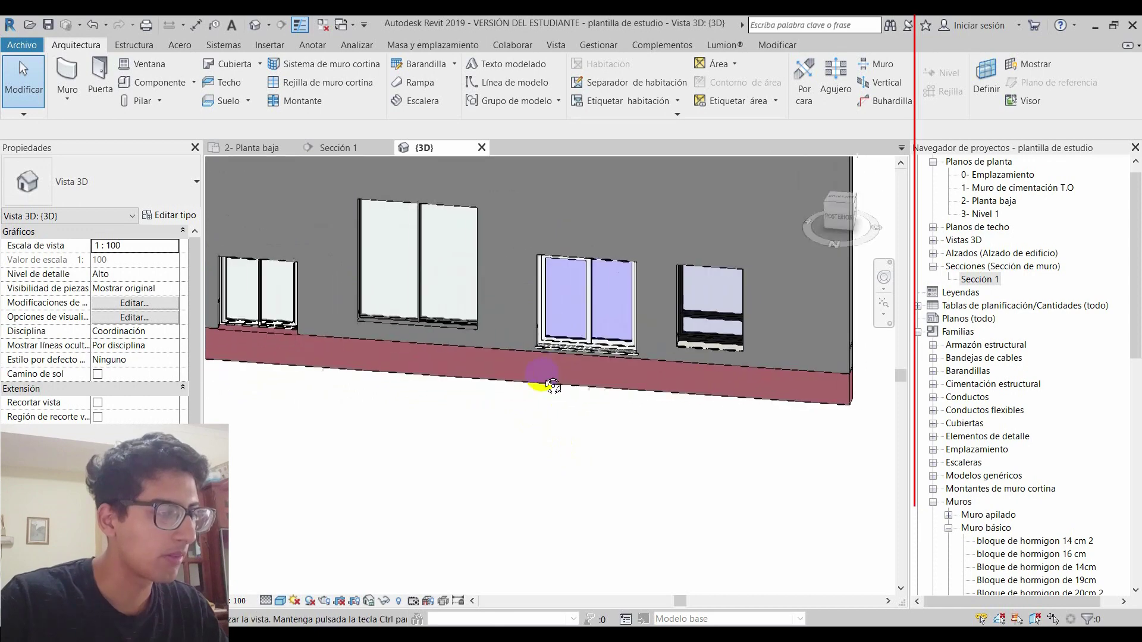
scroll(522, 378, "up", 2)
mouse_move(523, 379)
middle_mouse_down("shift")
mouse_move(592, 345)
mouse_move(503, 376)
mouse_move(603, 379)
middle_mouse_up("shift")
scroll(618, 357, "down", 3)
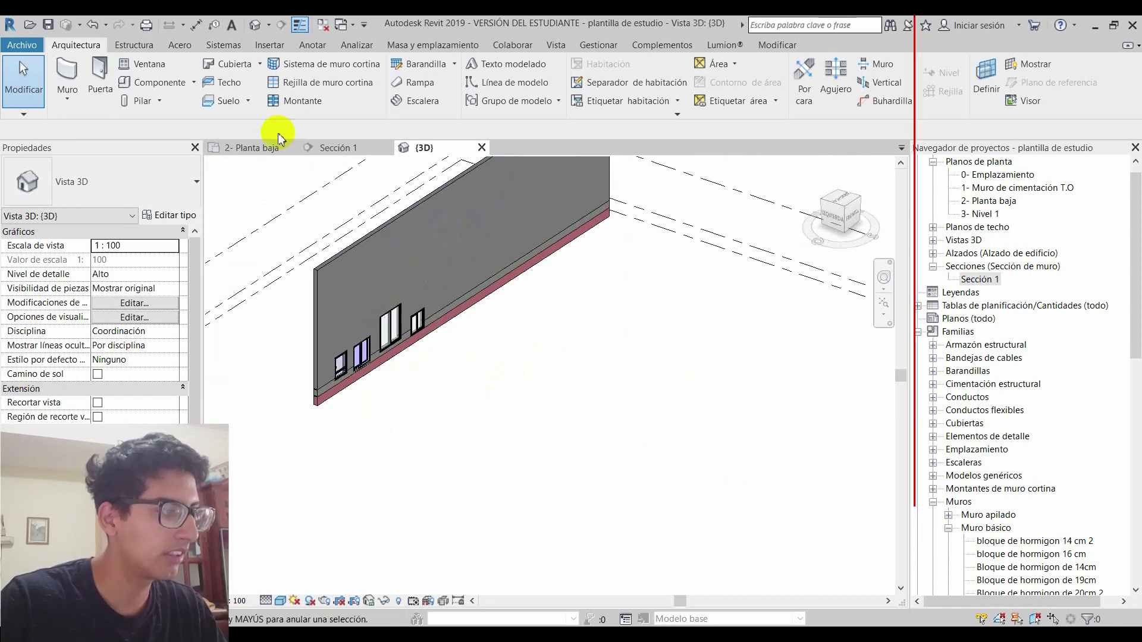
left_click(269, 151)
scroll(630, 428, "down", 2)
Start the Door tool with DR, browse the door types, then cancel it
key("d")
key("r")
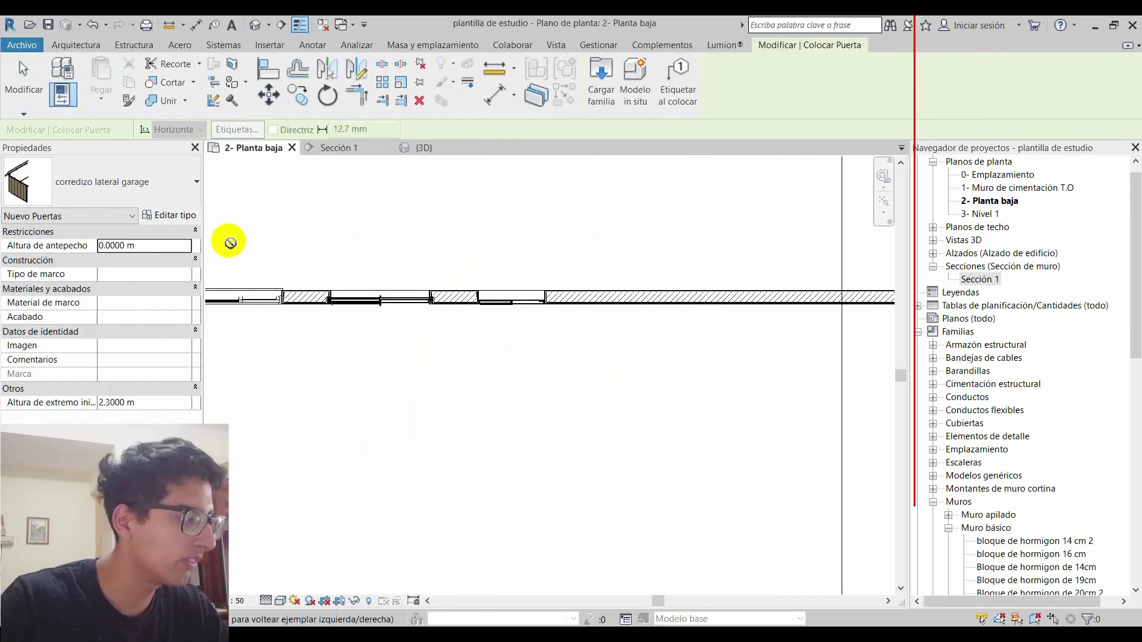
left_click(175, 195)
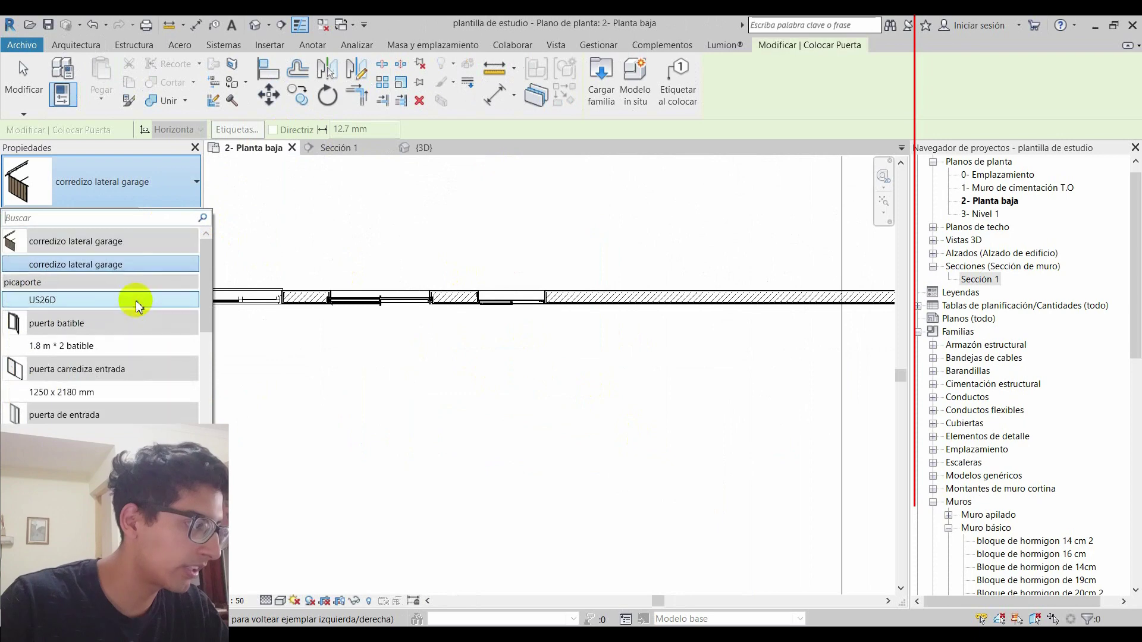
left_click(93, 265)
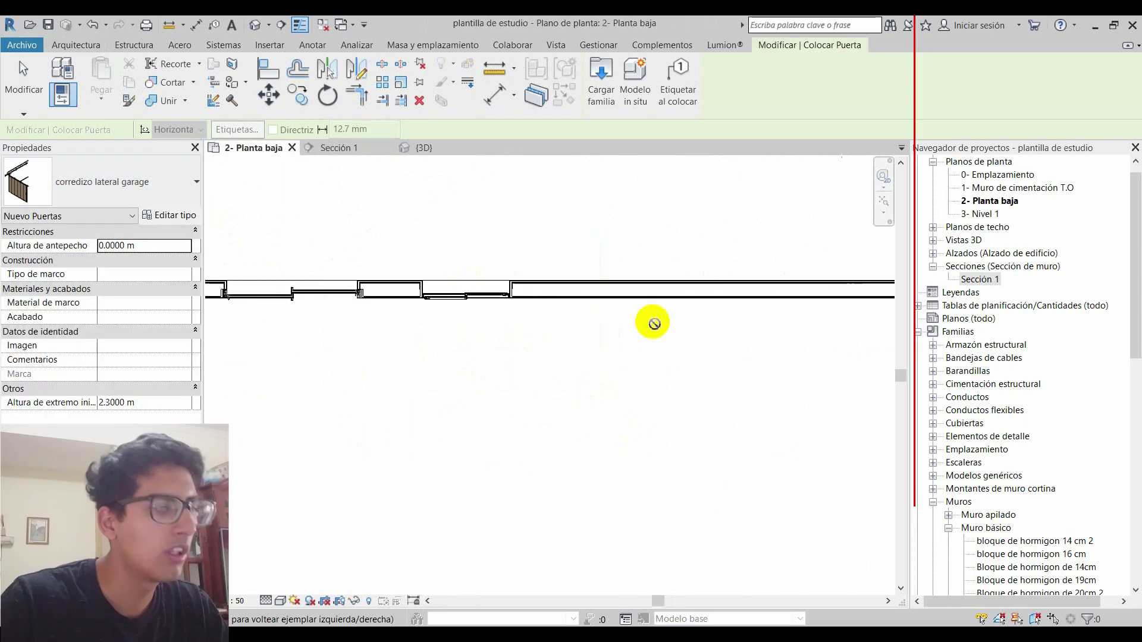
scroll(655, 324, "up", 3)
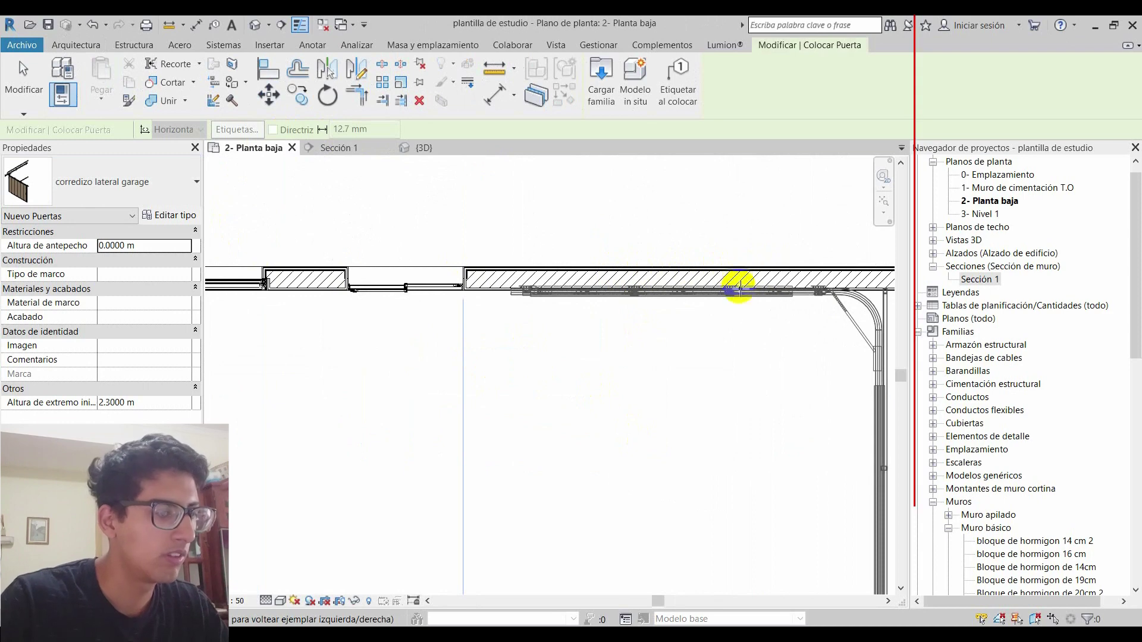
scroll(760, 310, "down", 3)
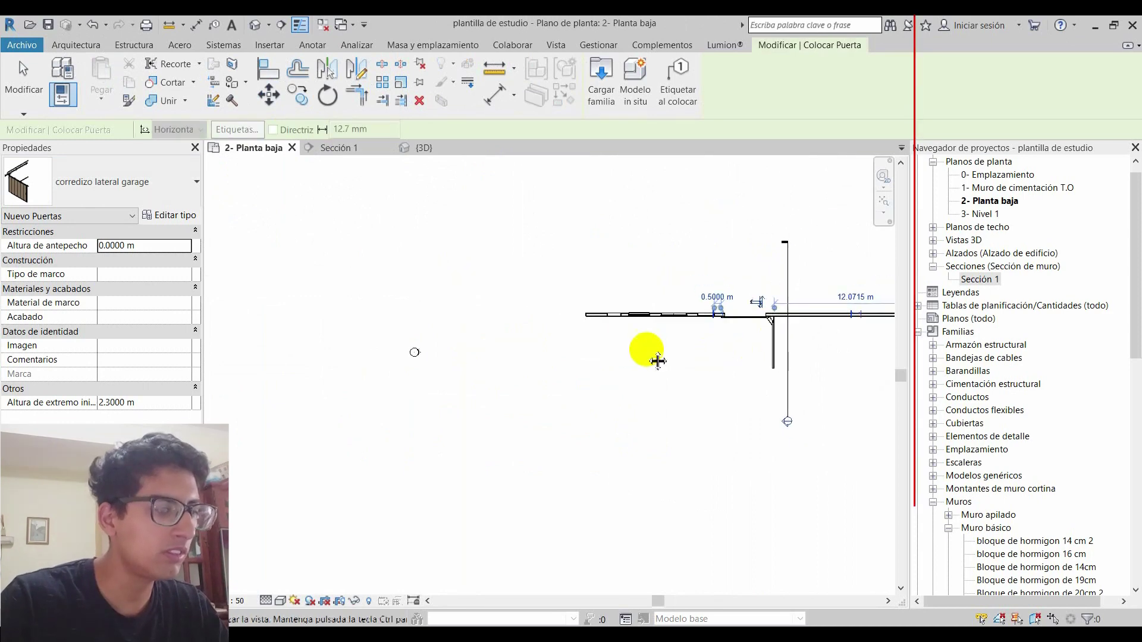
scroll(576, 336, "up", 2)
key("Escape")
Extend the section line's crop region to the right
left_click(580, 342)
mouse_move(581, 344)
left_mouse_down()
mouse_move(791, 344)
mouse_move(771, 348)
left_mouse_up()
left_click(710, 345)
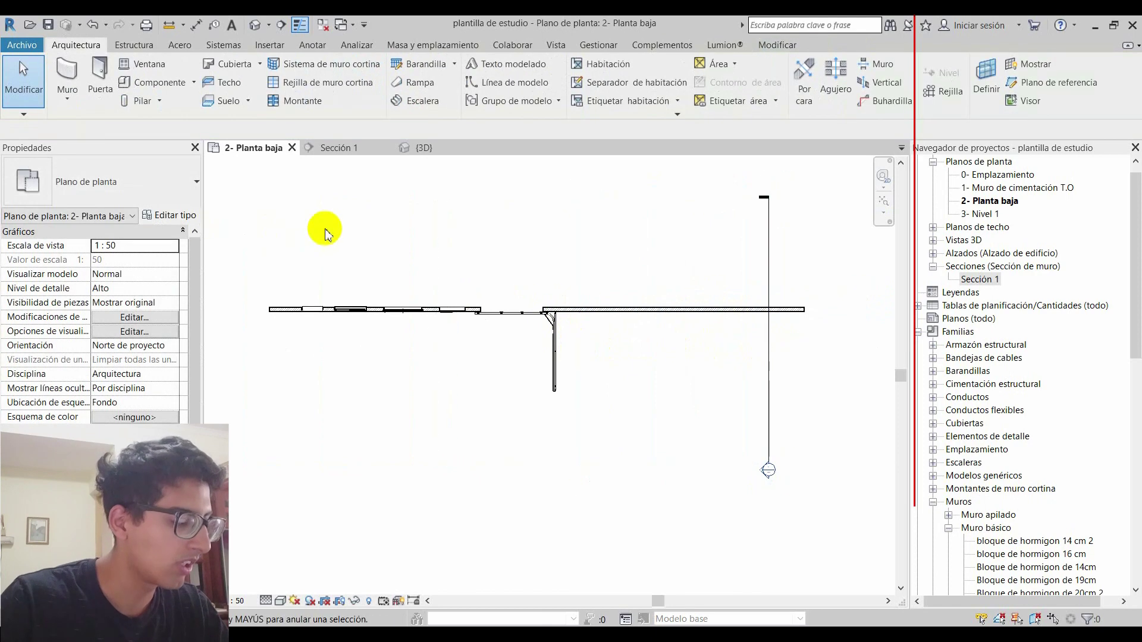
Place a 1.4m x 2m 'Puerta de entrada con raja de vidrio' door in the wall
key("d")
key("r")
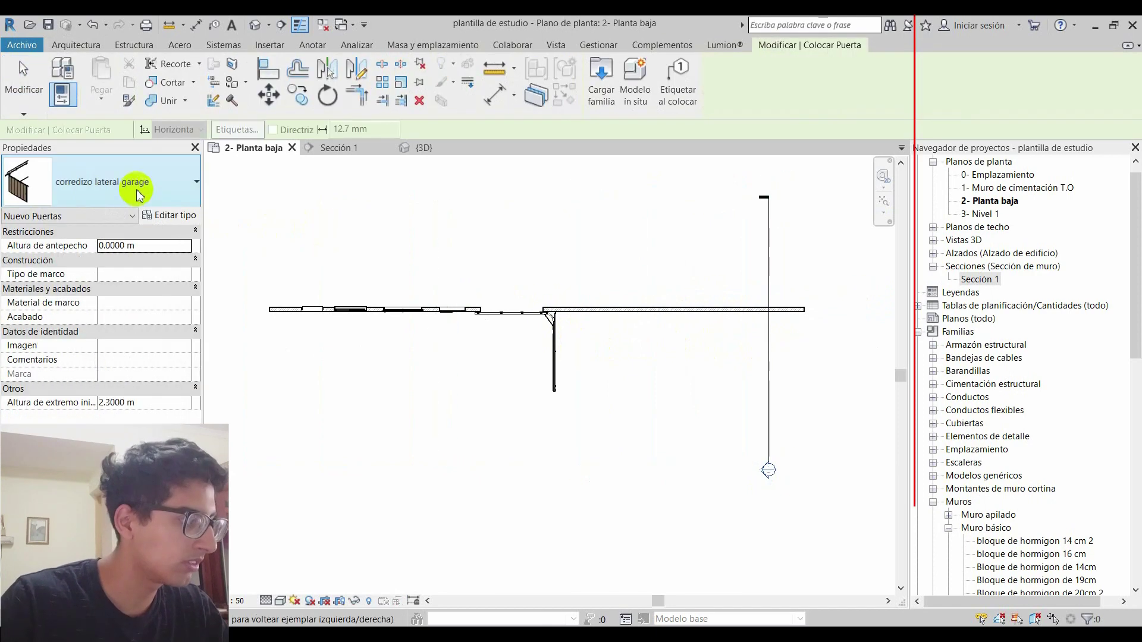
left_click(141, 183)
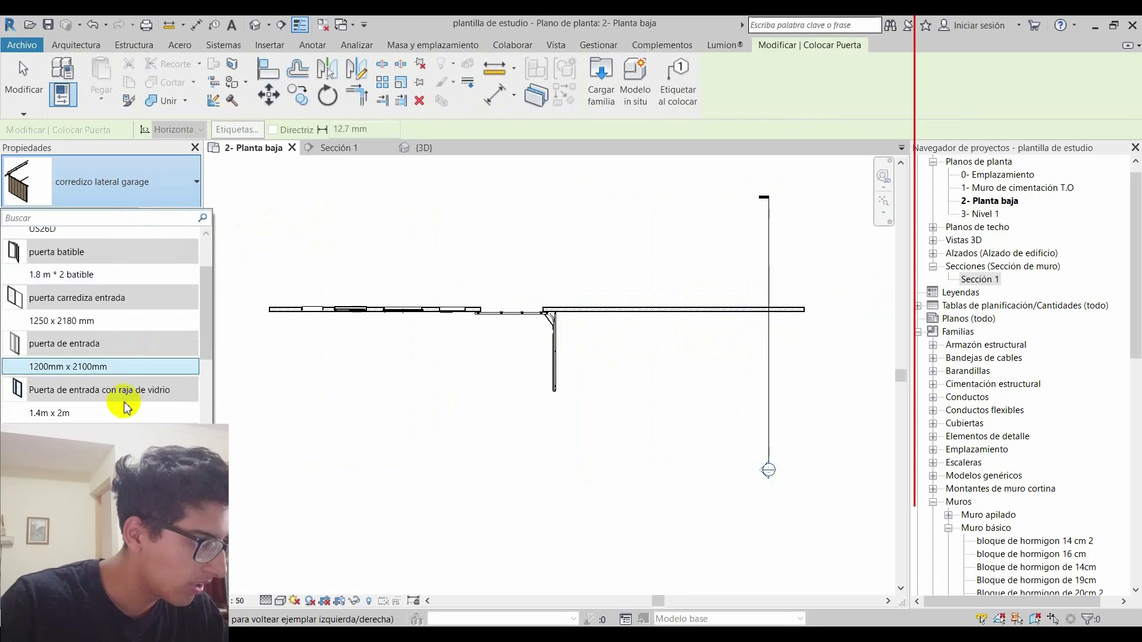
left_click(99, 414)
scroll(595, 325, "up", 2)
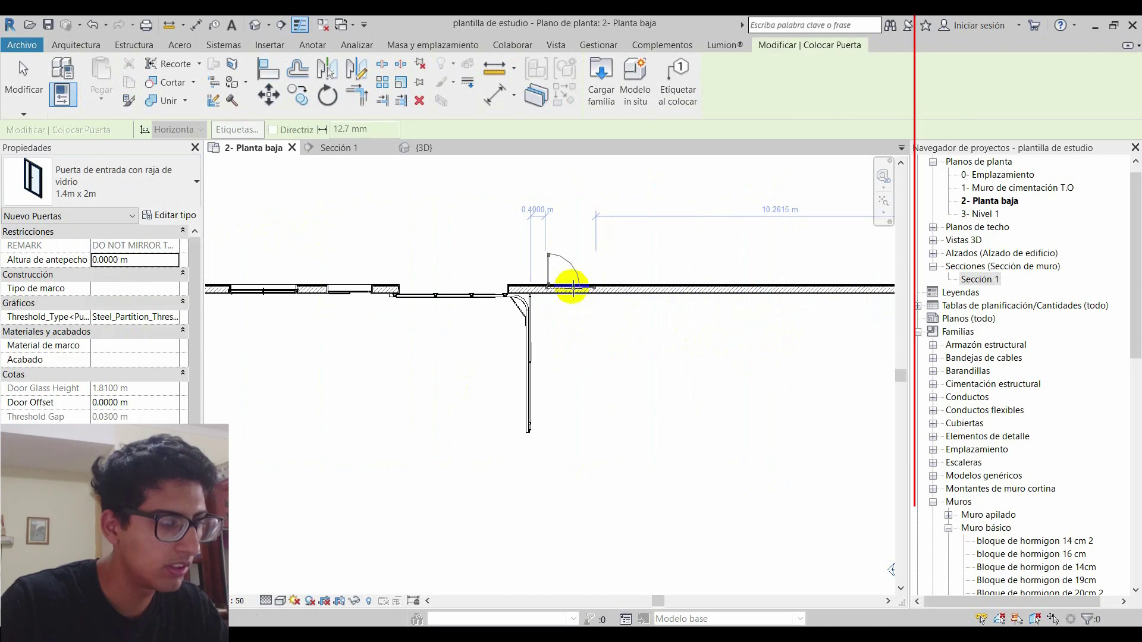
left_click(575, 286)
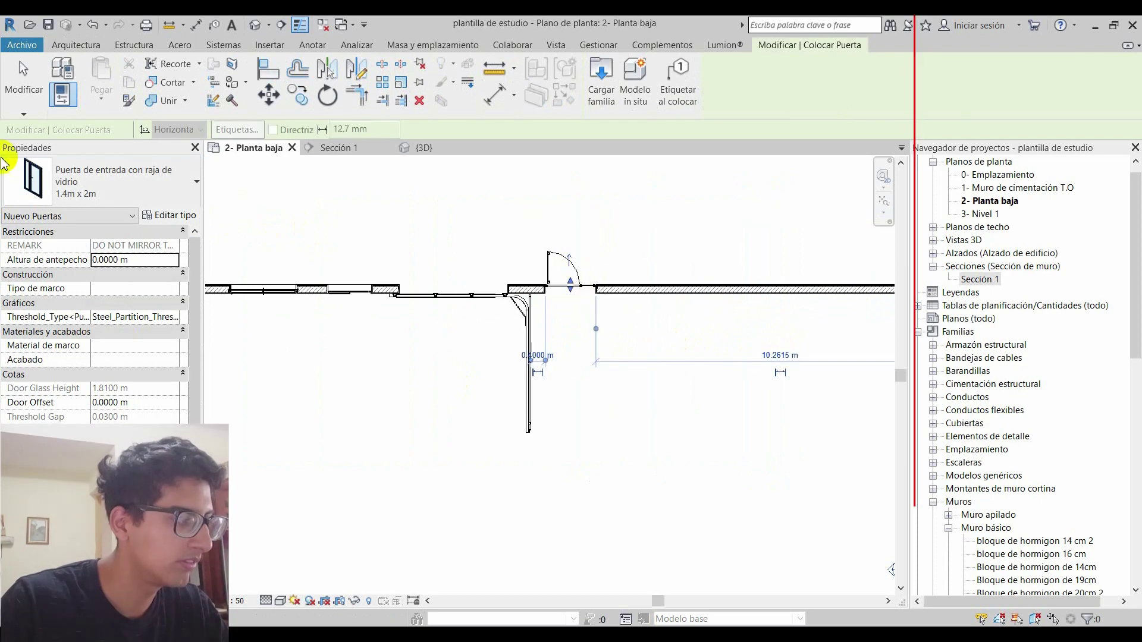
left_click(104, 178)
scroll(129, 414, "down", 2)
scroll(116, 395, "down", 2)
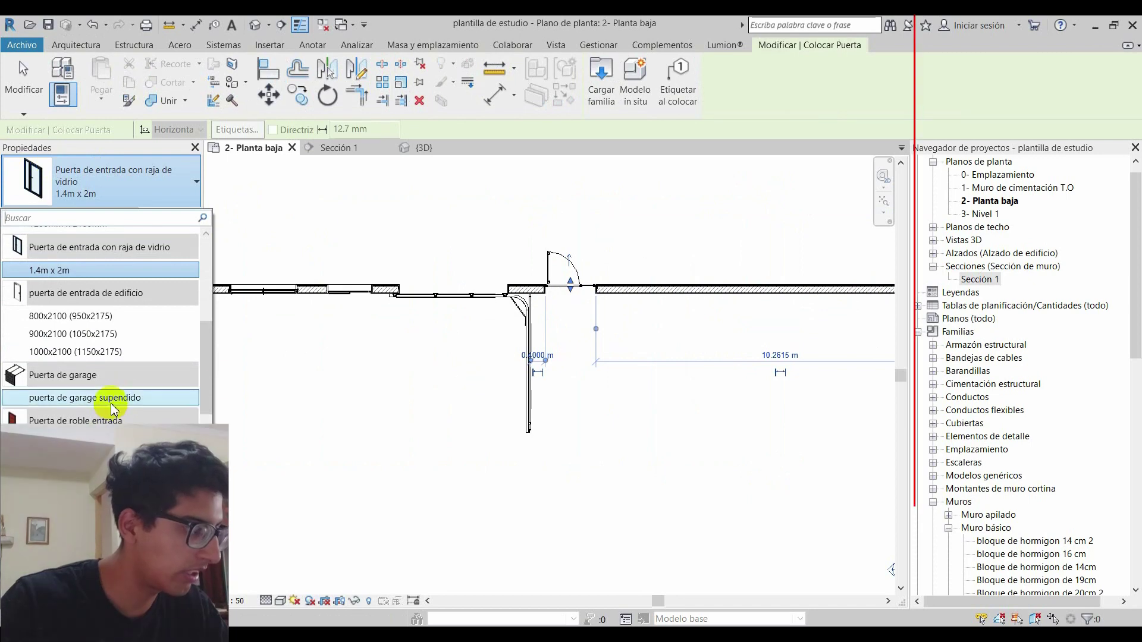
Pick the suspended garage door type, then place a 1.8 m x 2 batible swing door on the wall's right
left_click(116, 398)
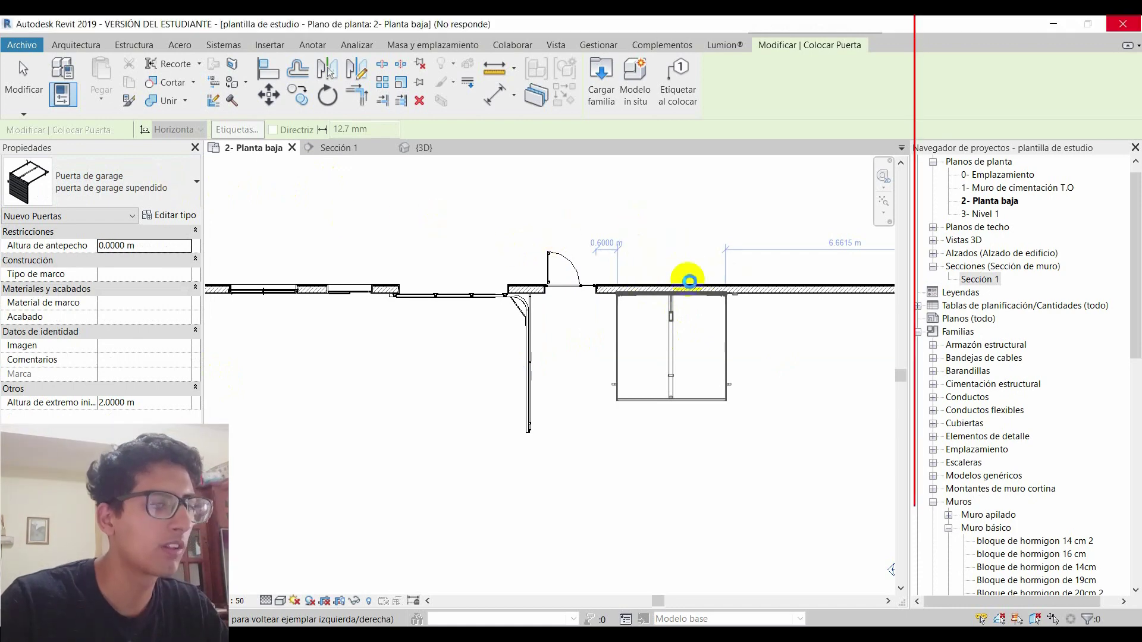
left_click(143, 186)
scroll(128, 369, "up", 5)
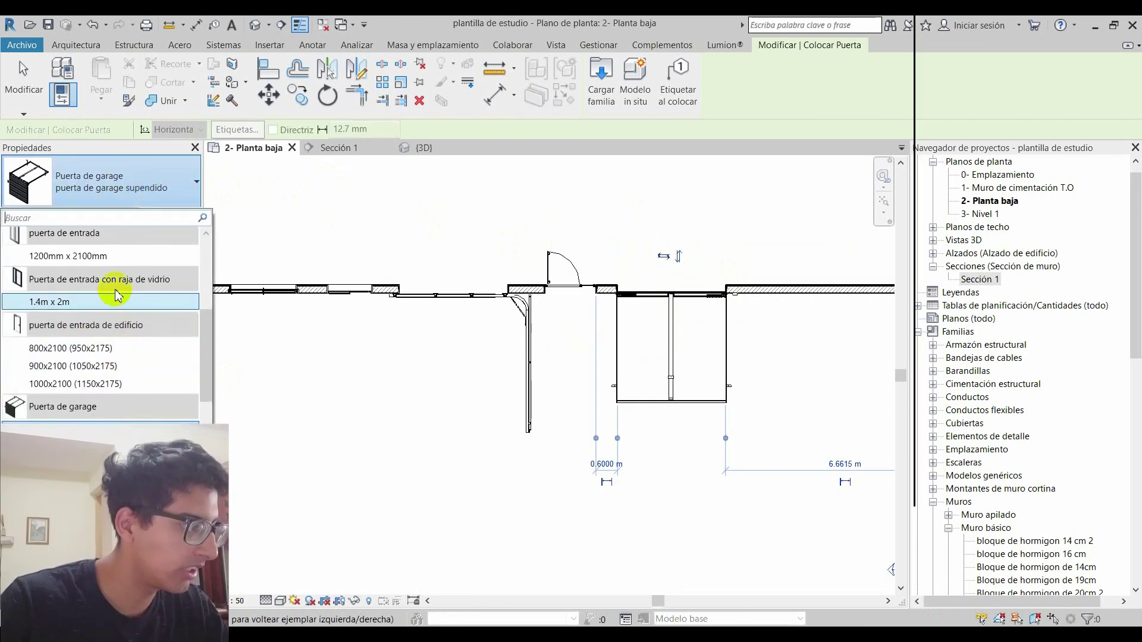
scroll(113, 333, "up", 3)
left_click(111, 344)
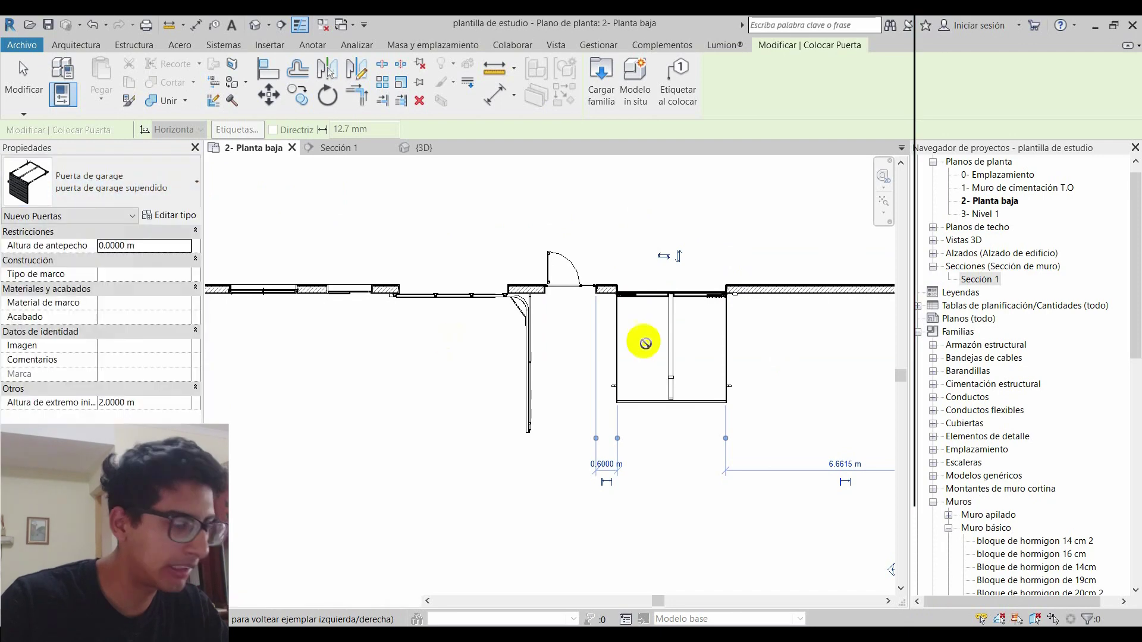
scroll(767, 300, "up", 2)
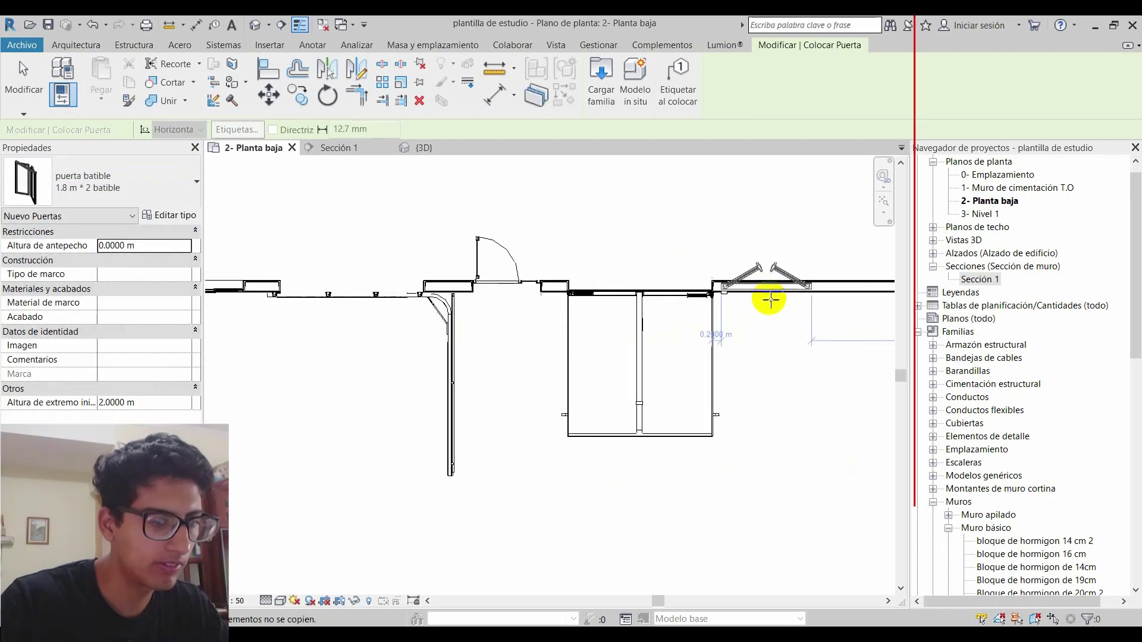
left_click(736, 314)
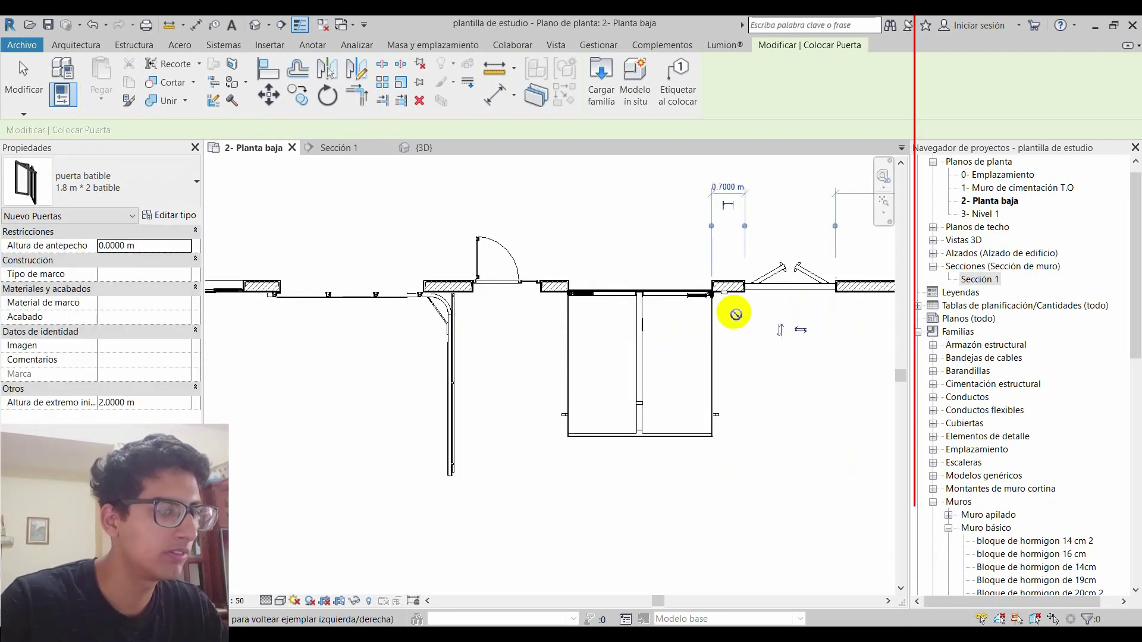
Place a 'puerta interiores 600 x 2000' door in the wall and finish door placement
left_click(113, 178)
scroll(128, 337, "up", 1)
scroll(138, 343, "down", 3)
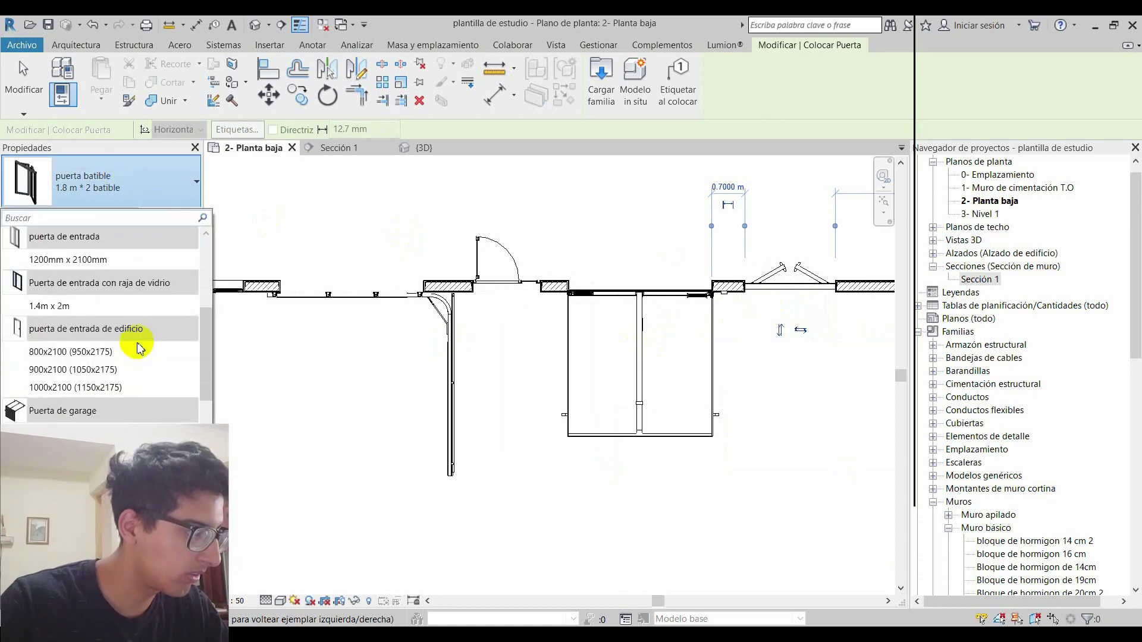
scroll(140, 344, "down", 3)
scroll(140, 342, "down", 1)
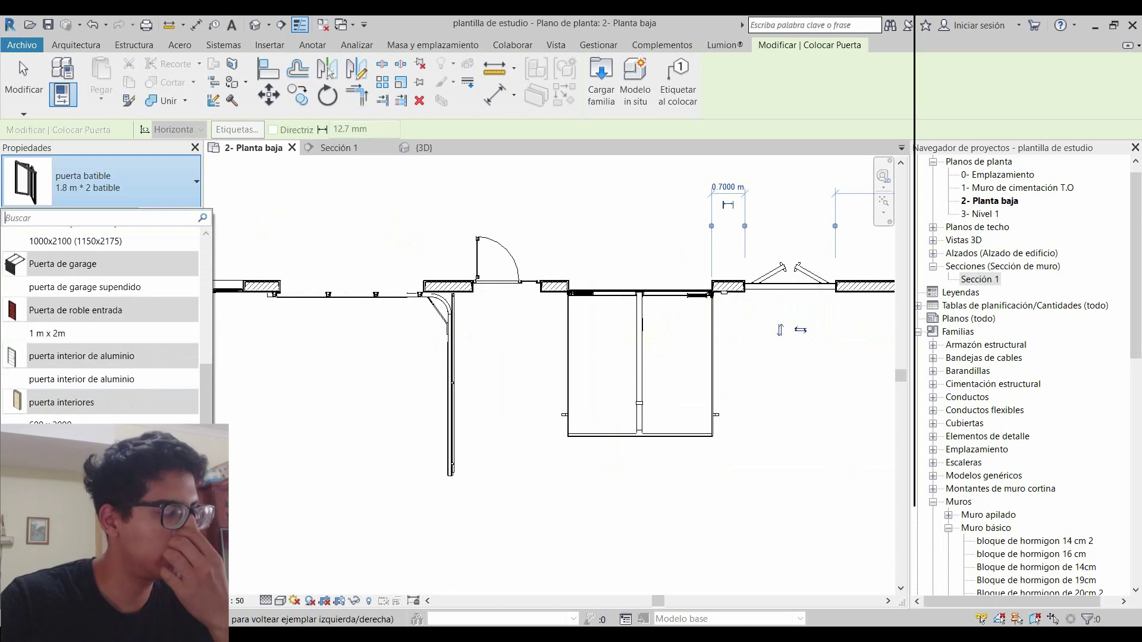
left_click(80, 423)
middle_click_drag(746, 323, 529, 331)
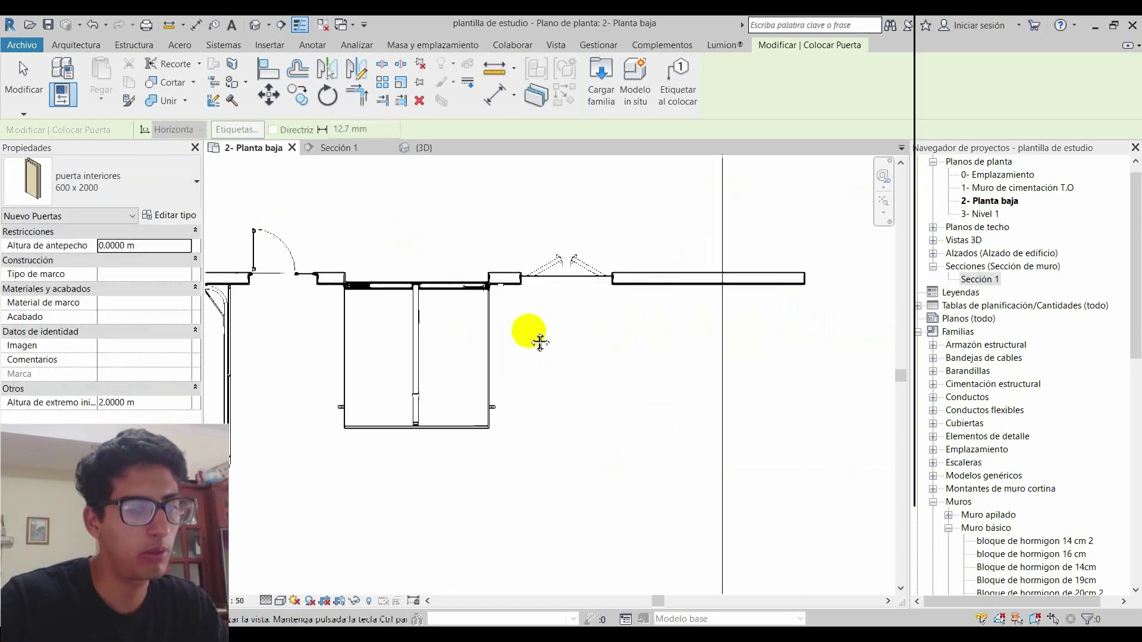
left_click(647, 268)
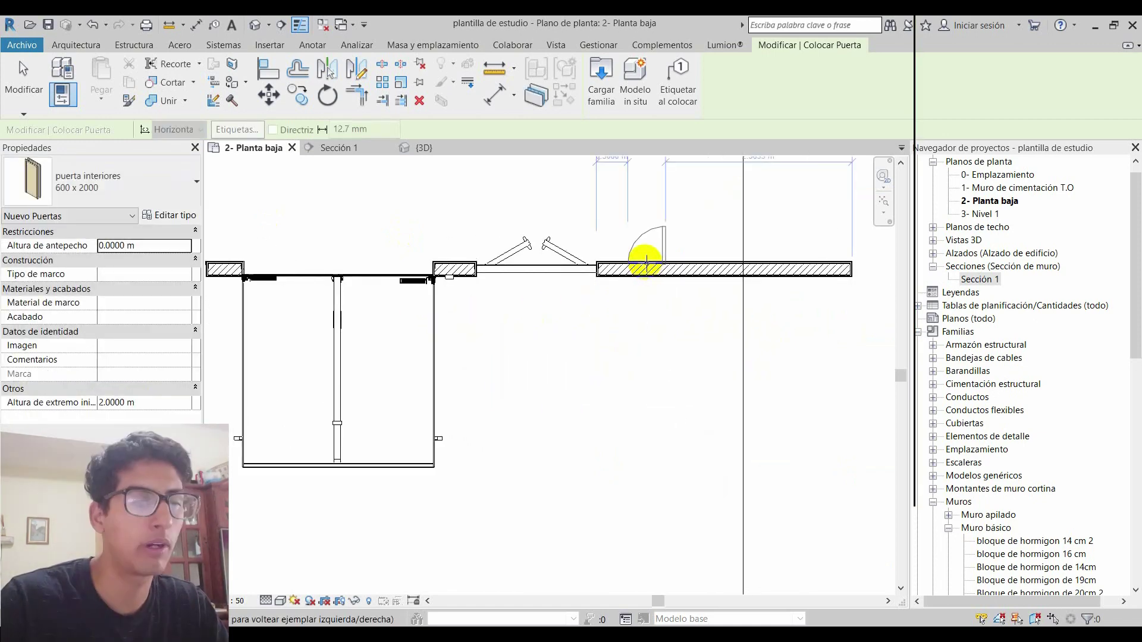
key("Escape")
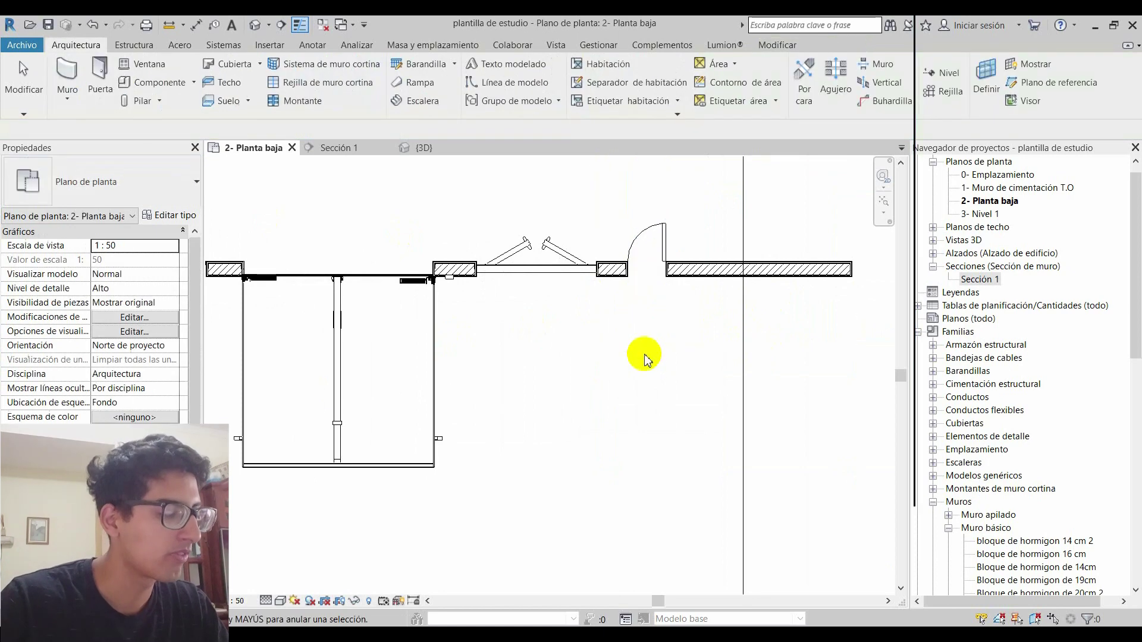
key("3")
key("d")
mouse_move(617, 357)
middle_mouse_down("shift")
mouse_move(571, 413)
mouse_move(543, 323)
mouse_move(665, 275)
mouse_move(746, 275)
middle_mouse_up("shift")
scroll(619, 333, "up", 3)
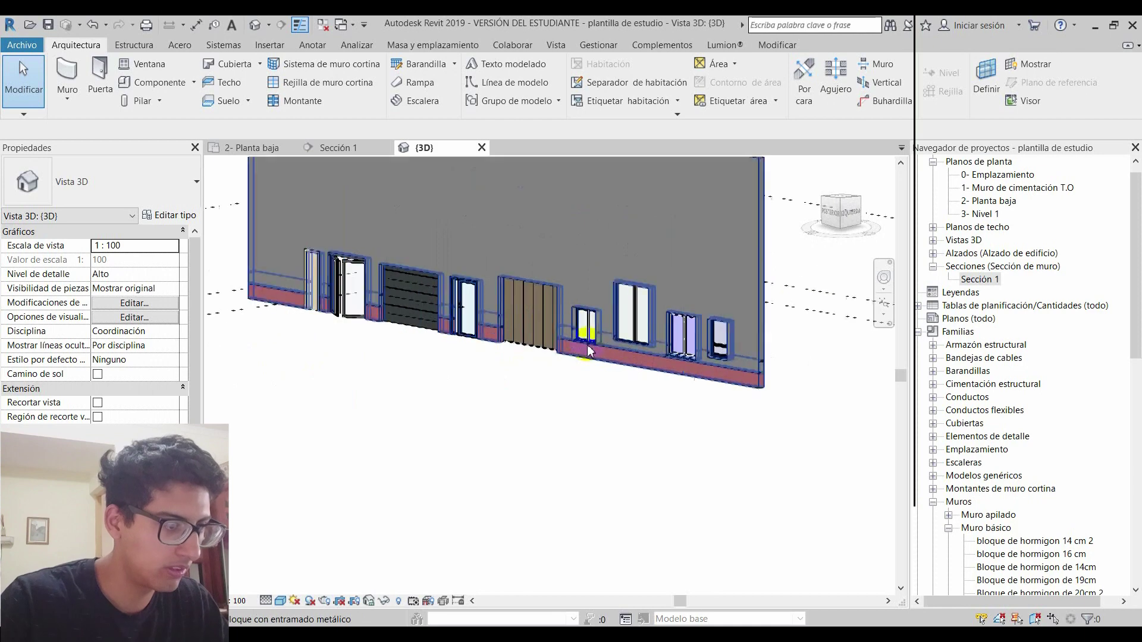
scroll(604, 331, "up", 3)
scroll(625, 339, "up", 2)
scroll(646, 348, "up", 2)
scroll(646, 348, "down", 5)
mouse_move(646, 348)
middle_mouse_down("shift")
mouse_move(523, 408)
mouse_move(547, 381)
middle_mouse_up("shift")
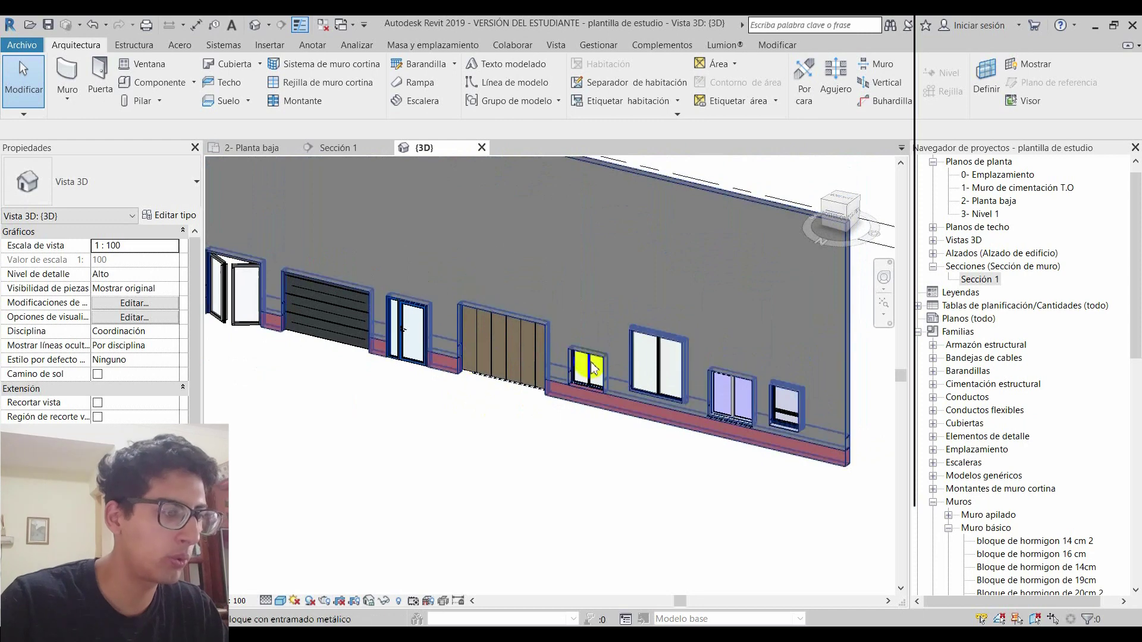
scroll(595, 374, "up", 2)
scroll(631, 423, "up", 2)
scroll(595, 387, "up", 2)
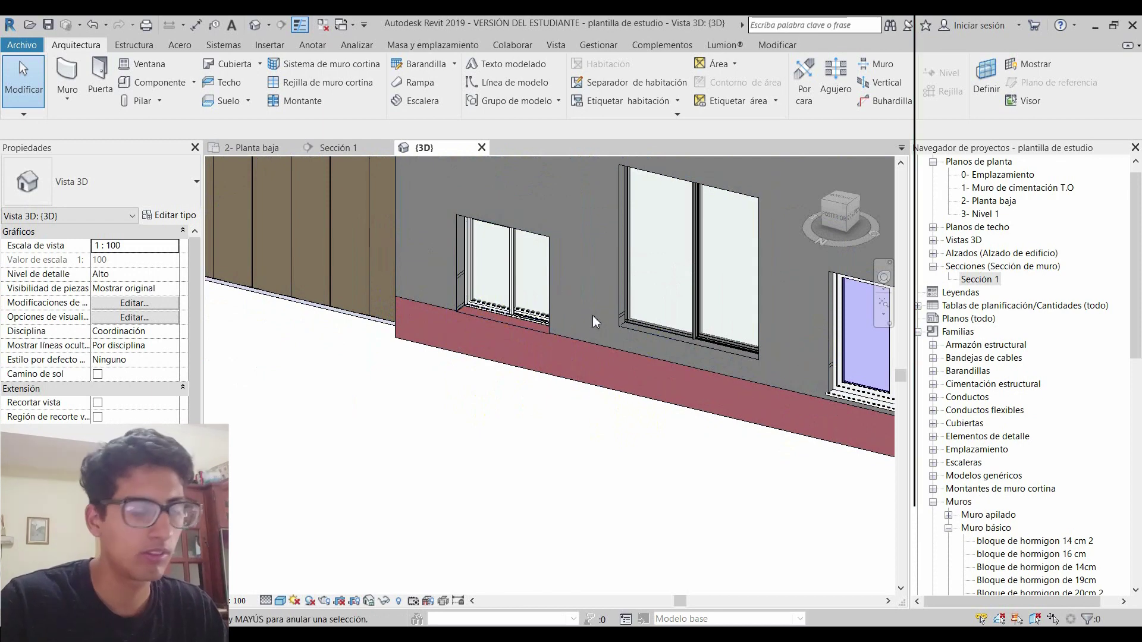
scroll(594, 315, "down", 2)
scroll(536, 303, "down", 2)
scroll(404, 283, "up", 3)
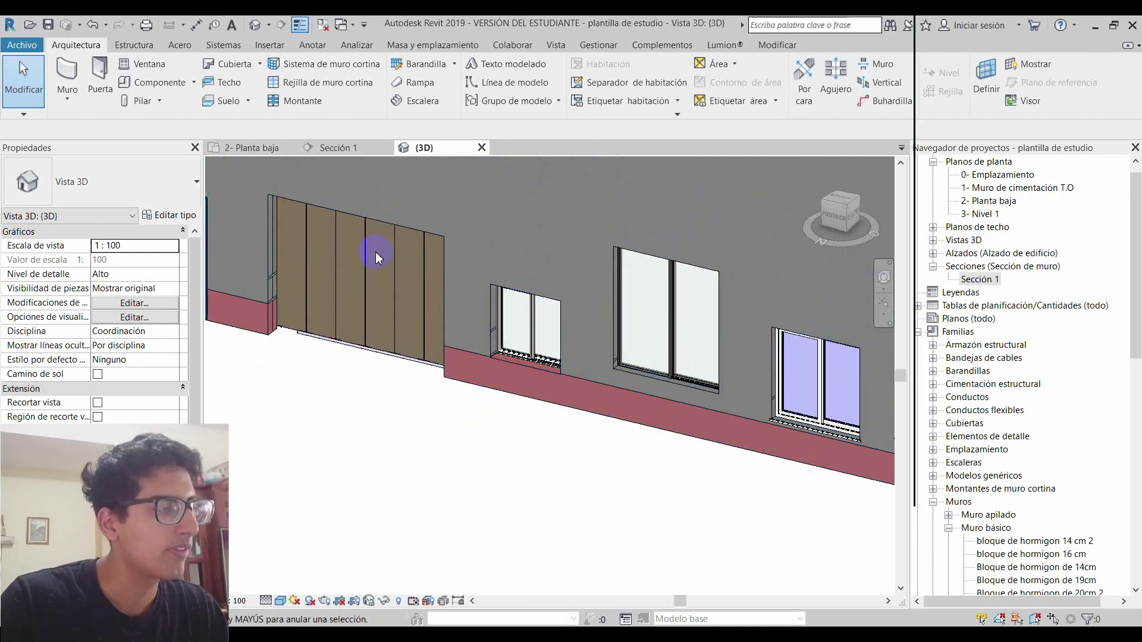
left_click(523, 321)
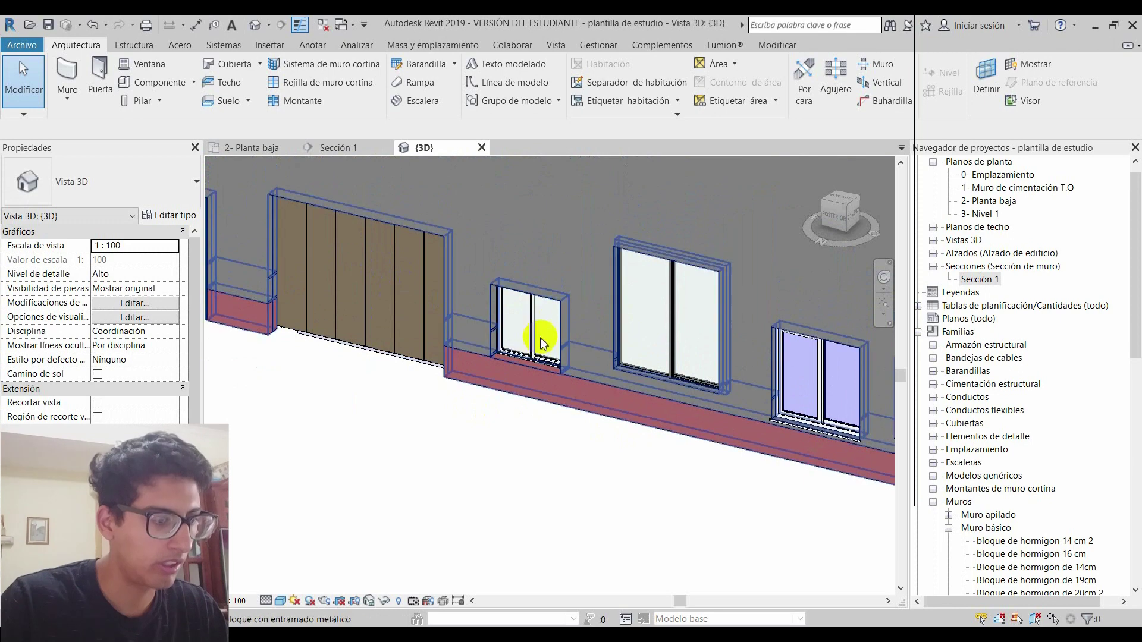
scroll(494, 282, "up", 2)
scroll(493, 282, "up", 2)
scroll(492, 280, "down", 2)
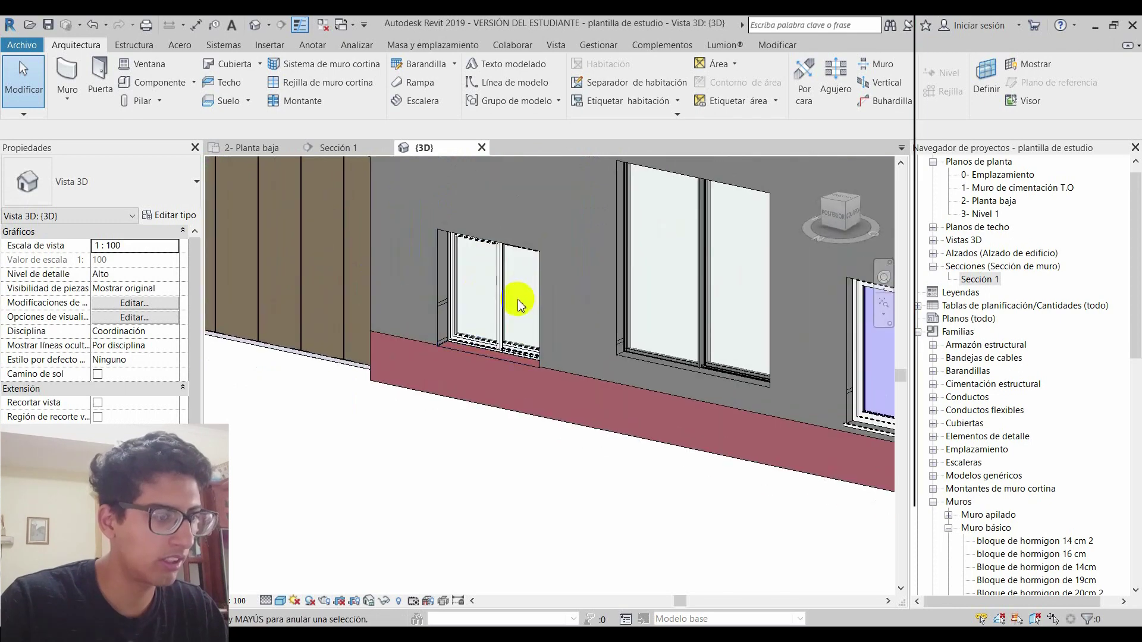
scroll(520, 301, "down", 2)
scroll(576, 331, "down", 1)
scroll(633, 367, "up", 3)
left_click(634, 367)
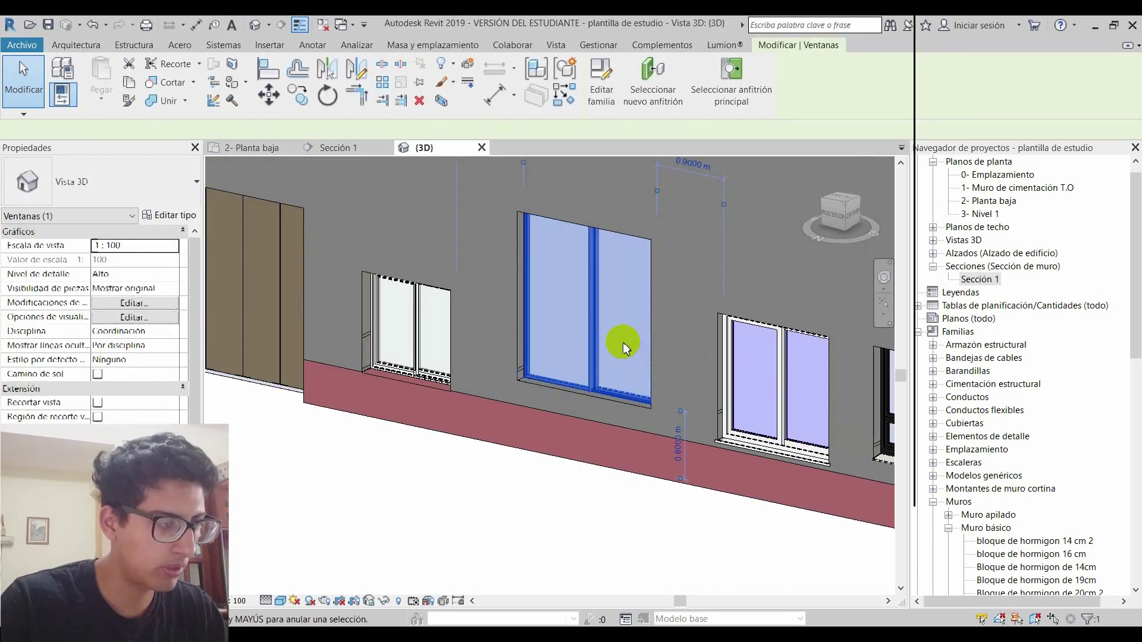
scroll(612, 301, "down", 2)
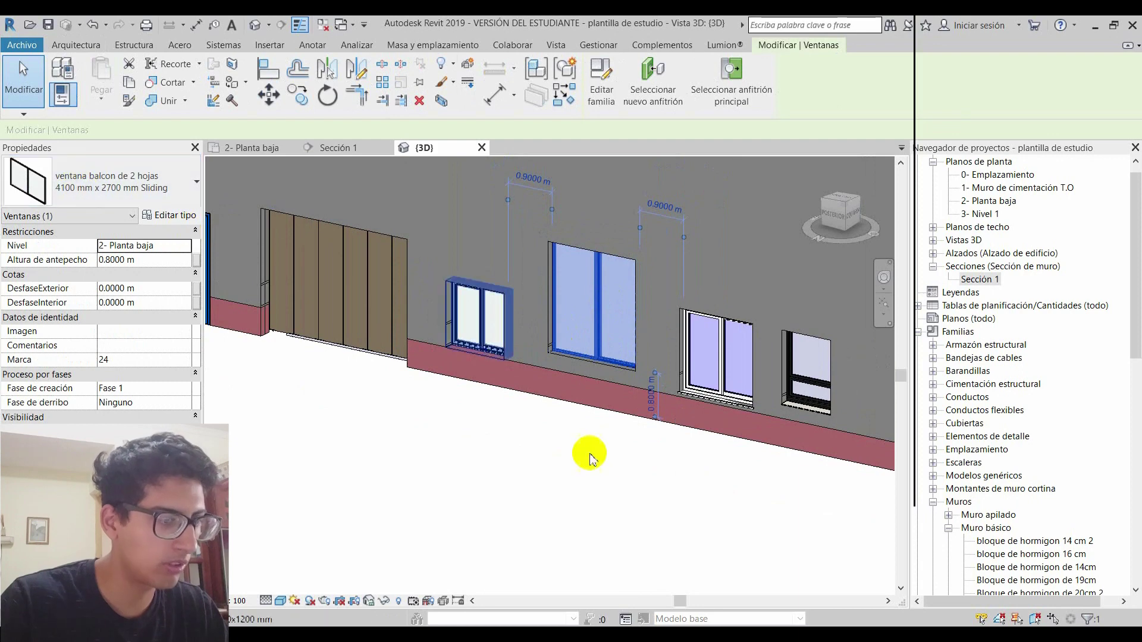
left_click(653, 466)
left_click(482, 344)
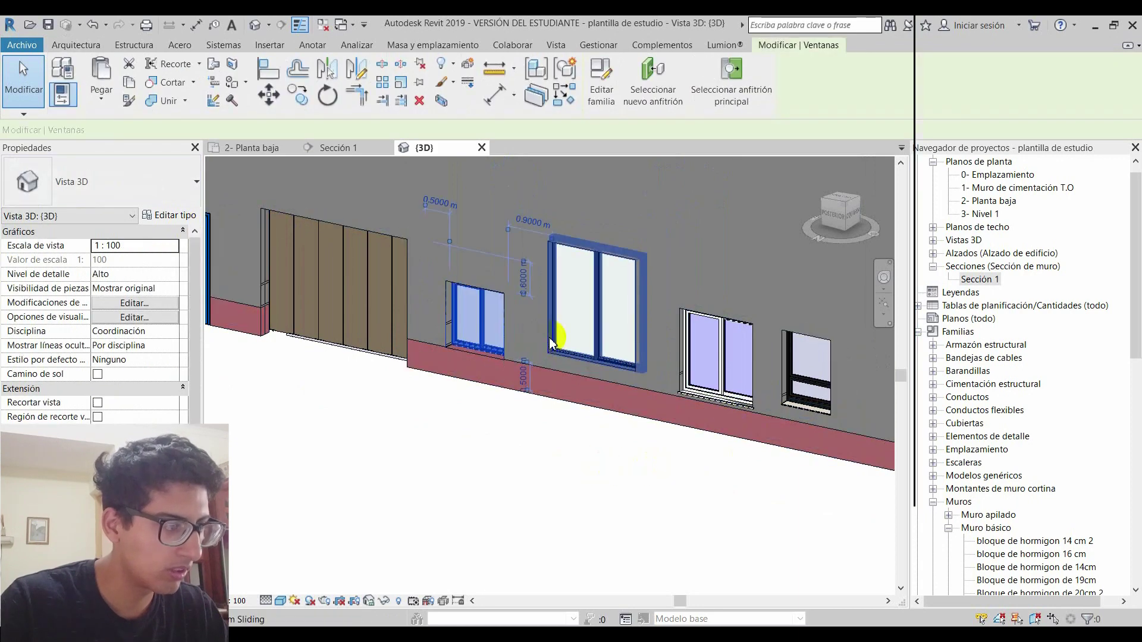
scroll(626, 310, "down", 1)
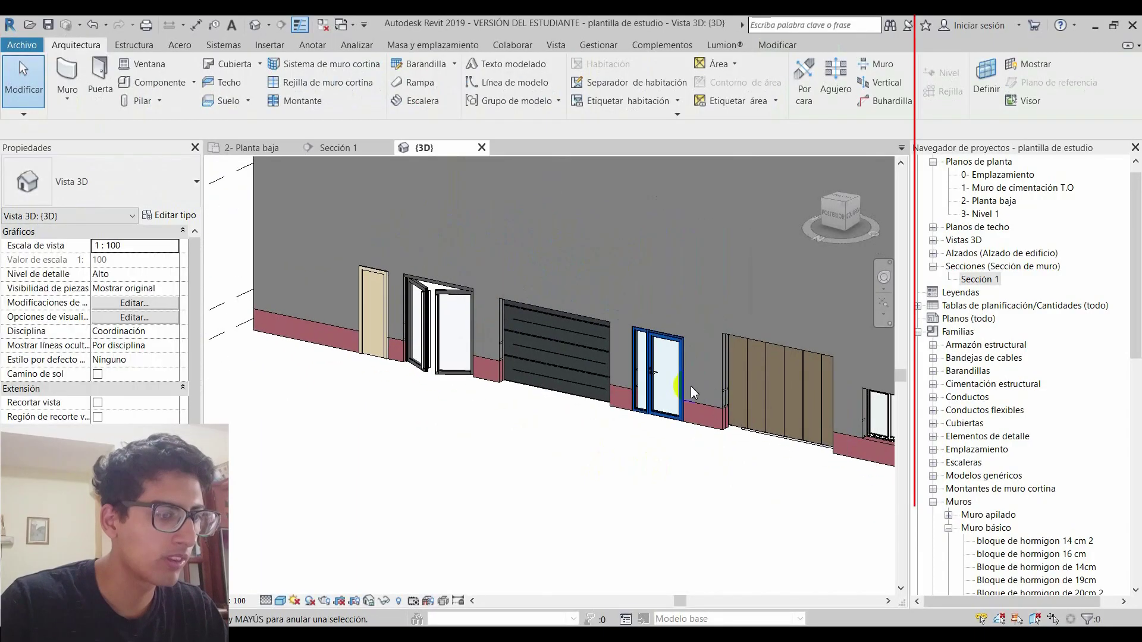
scroll(678, 393, "up", 3)
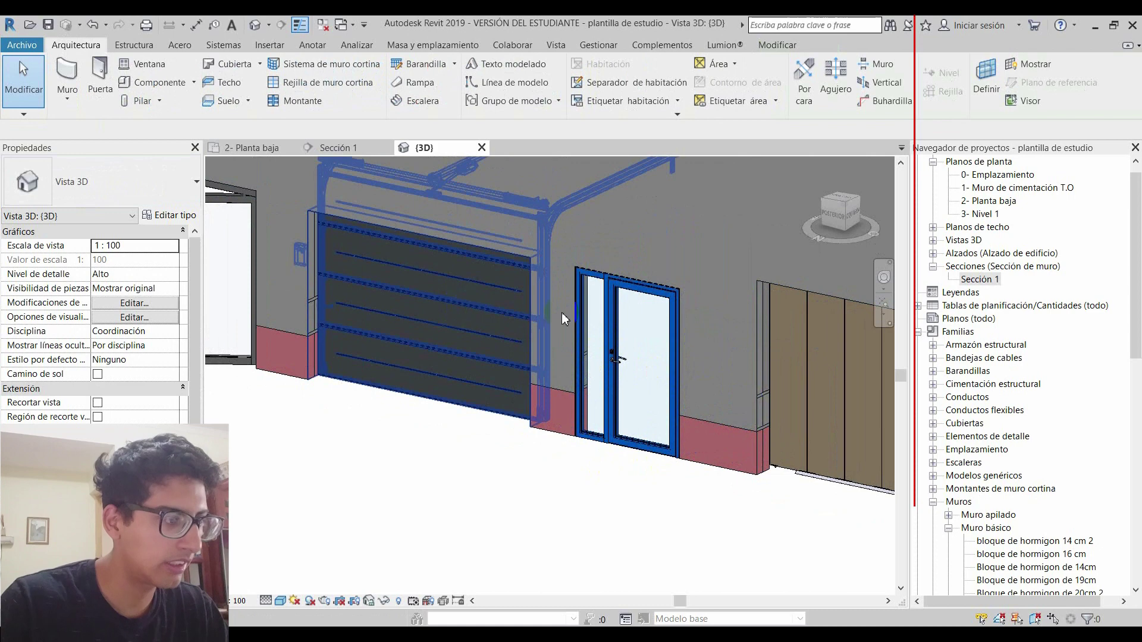
scroll(562, 312, "down", 3)
scroll(497, 324, "down", 2)
left_click(494, 326)
key("Escape")
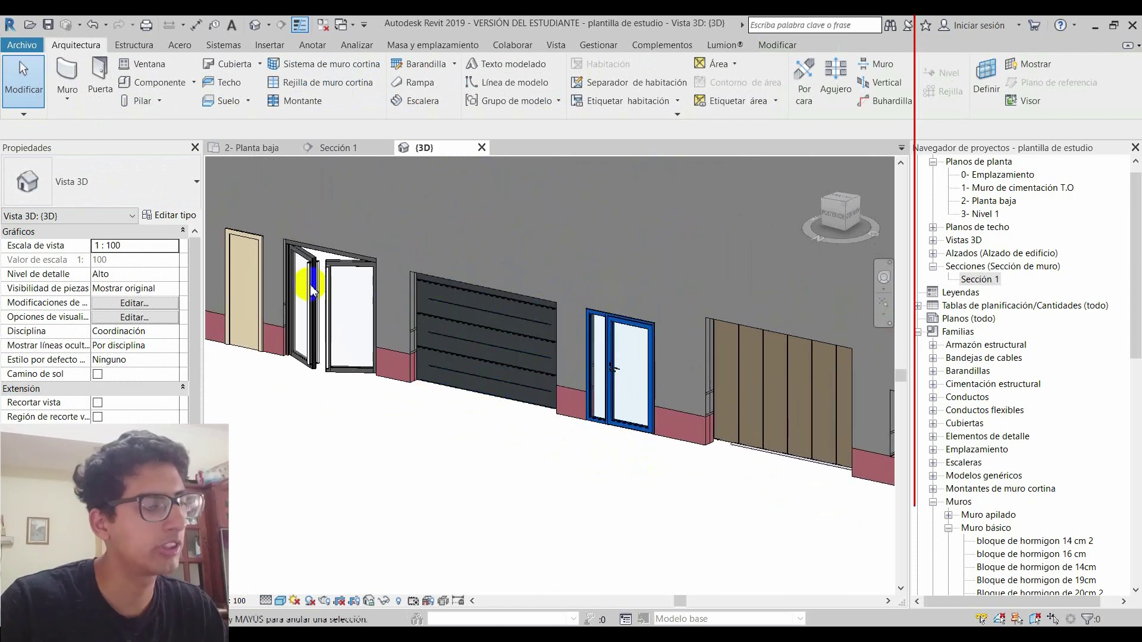
middle_click_drag(251, 272, 388, 301)
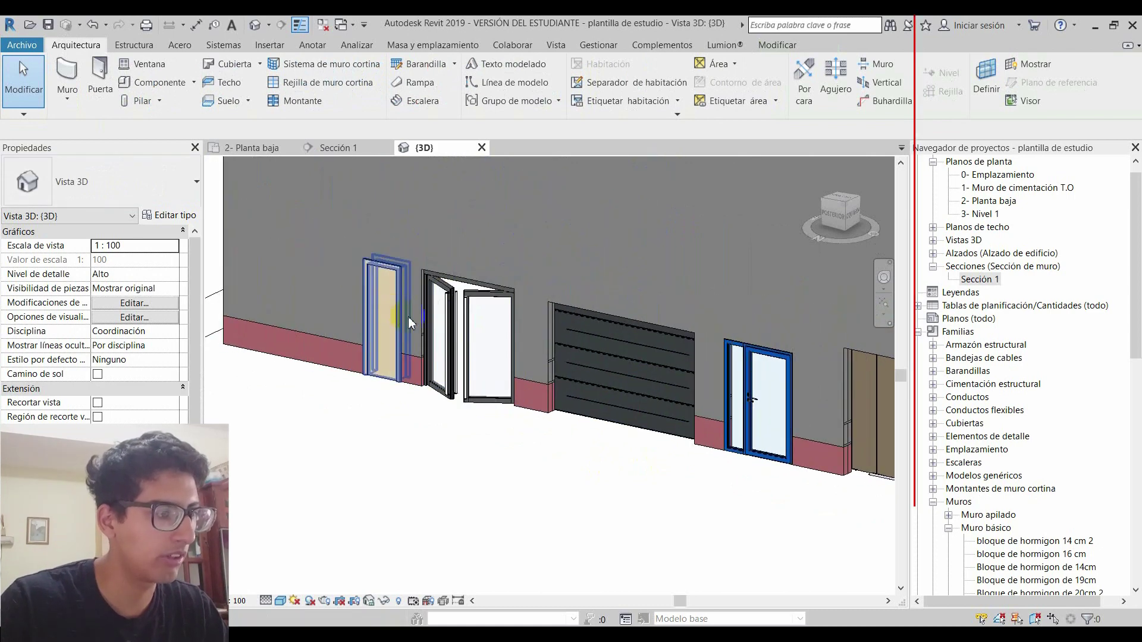
scroll(457, 361, "down", 2)
scroll(598, 389, "down", 2)
mouse_move(598, 390)
middle_mouse_down("shift")
mouse_move(383, 395)
mouse_move(779, 357)
middle_mouse_up("shift")
scroll(678, 339, "up", 3)
scroll(674, 370, "down", 2)
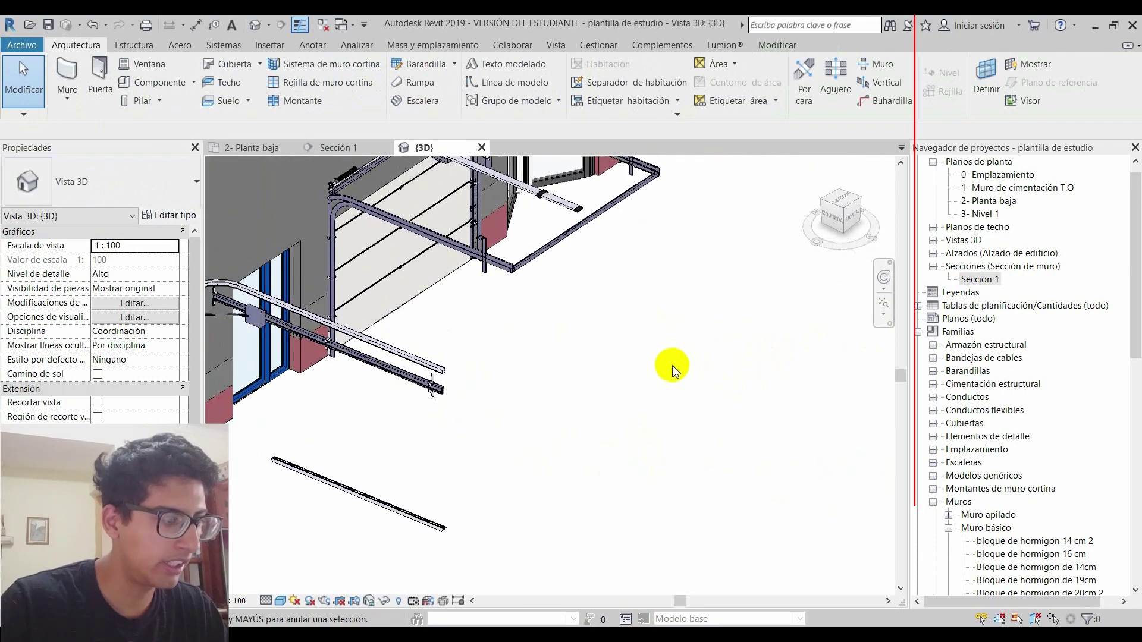
scroll(523, 357, "down", 2)
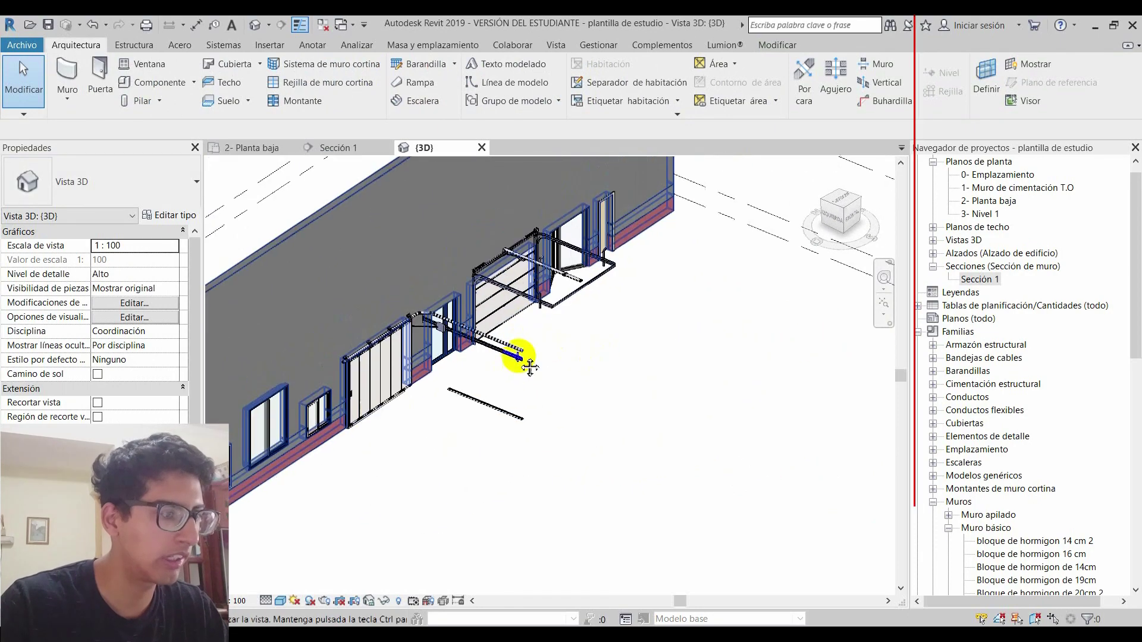
middle_click_drag(523, 357, 392, 423)
scroll(355, 443, "up", 2)
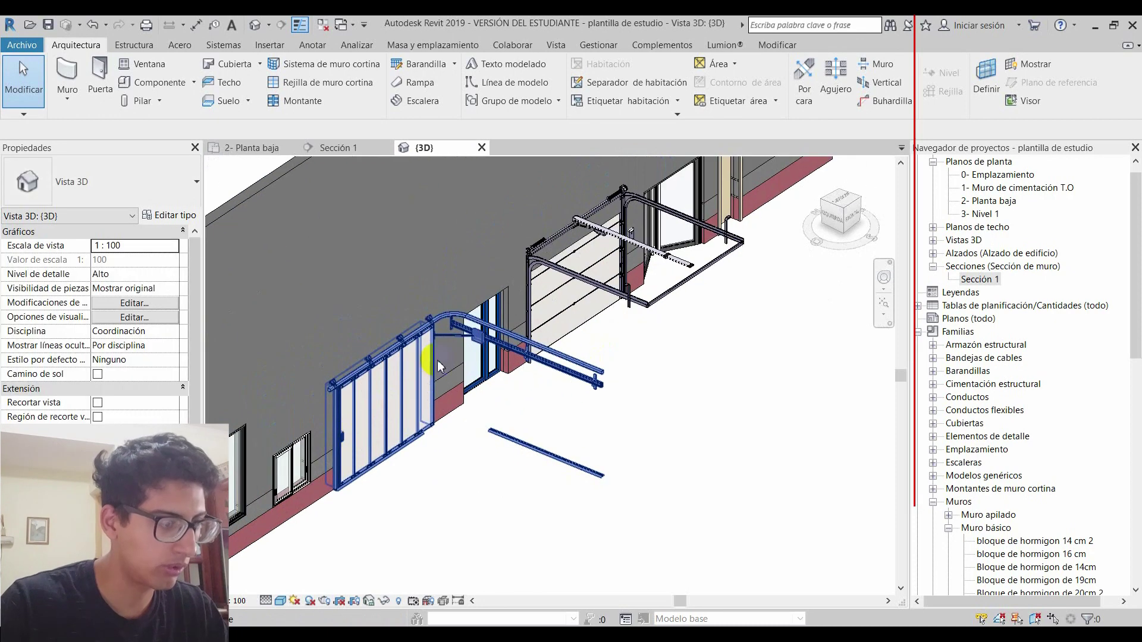
scroll(684, 357, "down", 2)
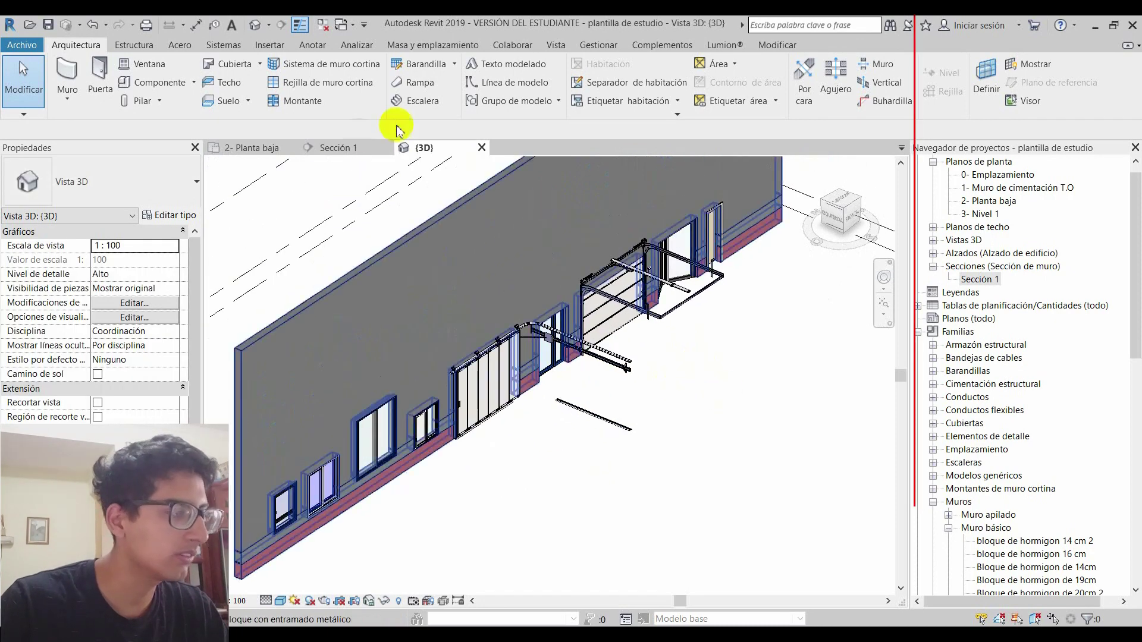
left_click(339, 152)
Set the stacked brick wall's base constraint to 1- Muro de cimentación T.O
scroll(581, 294, "up", 2)
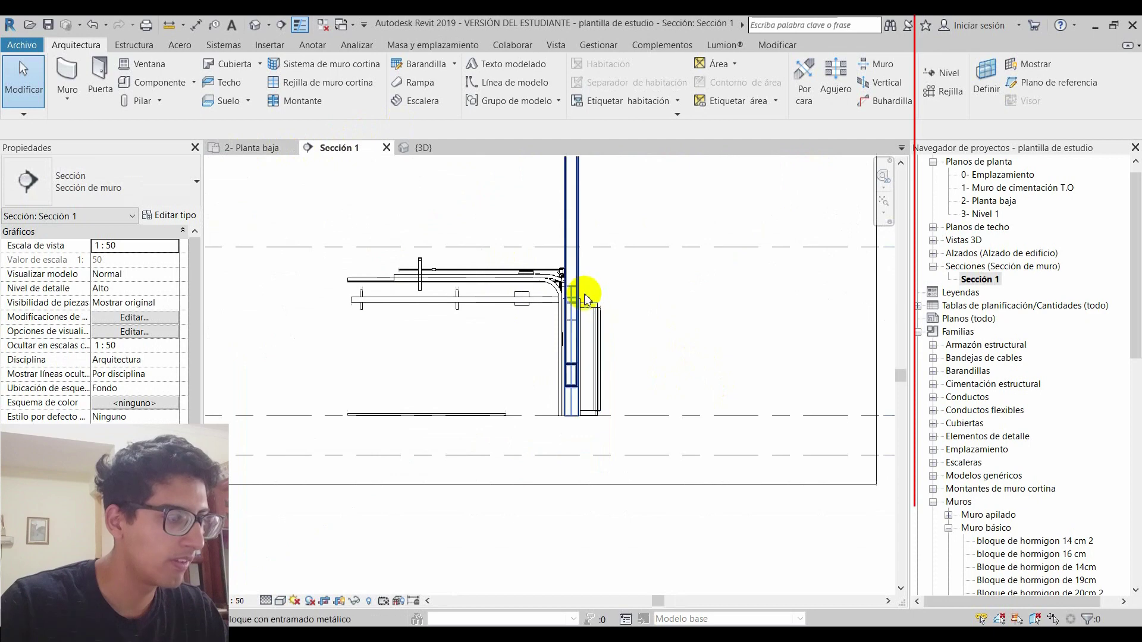
left_click(598, 319)
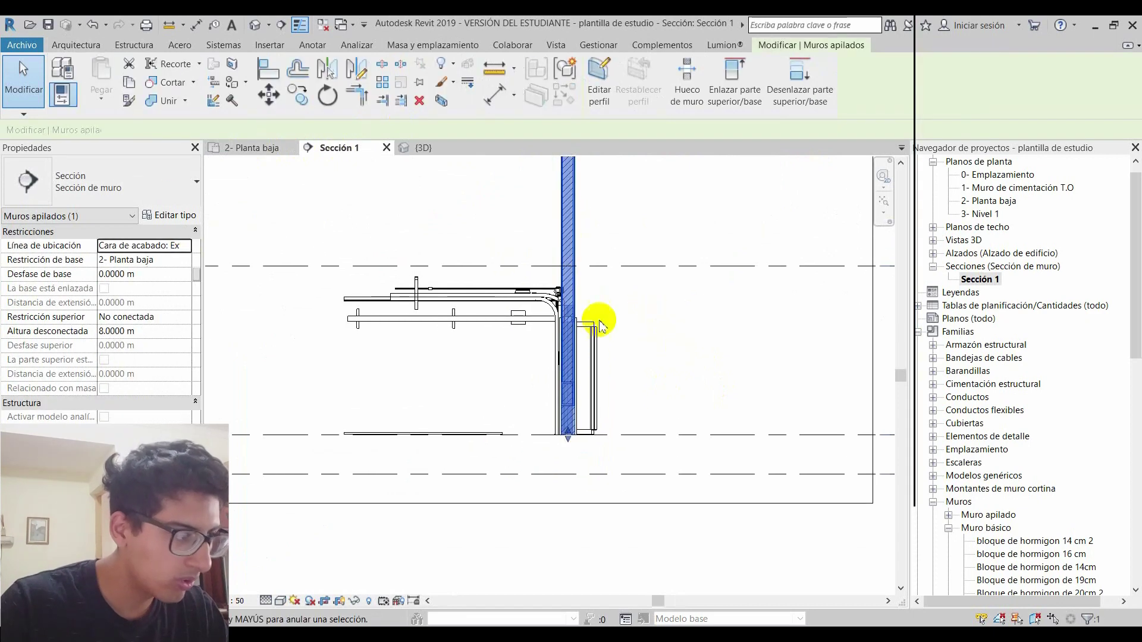
left_click(175, 260)
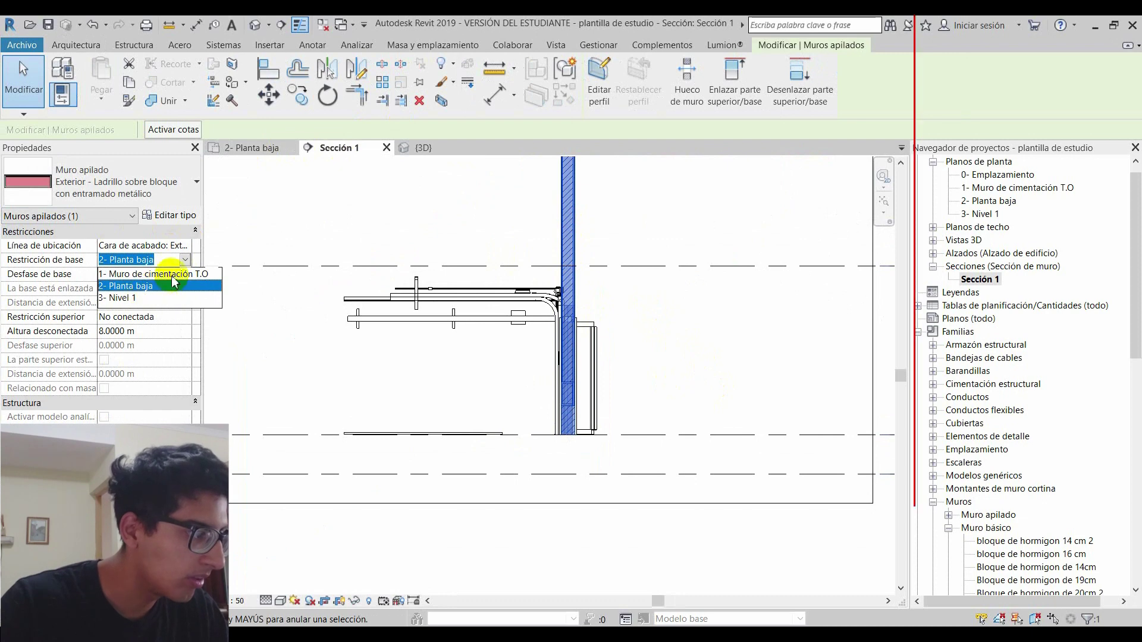
left_click(173, 274)
left_click(639, 403)
Switch to the 2- Planta baja floor plan
scroll(569, 454, "up", 3)
scroll(567, 434, "up", 2)
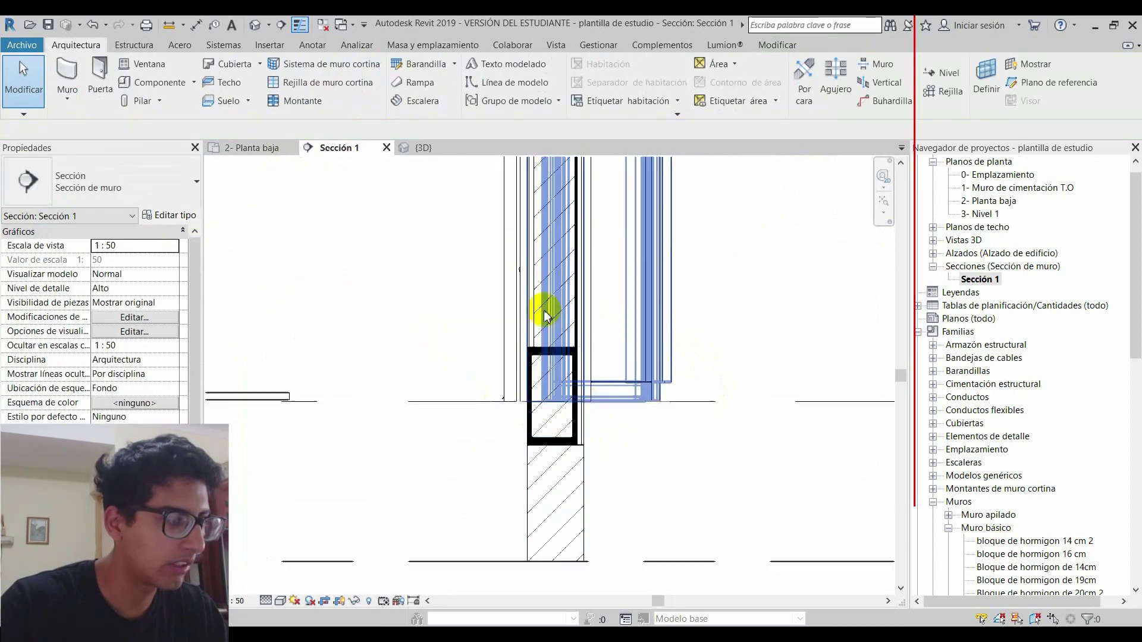
left_click(241, 147)
scroll(553, 294, "down", 3)
scroll(591, 327, "down", 2)
scroll(404, 357, "up", 2)
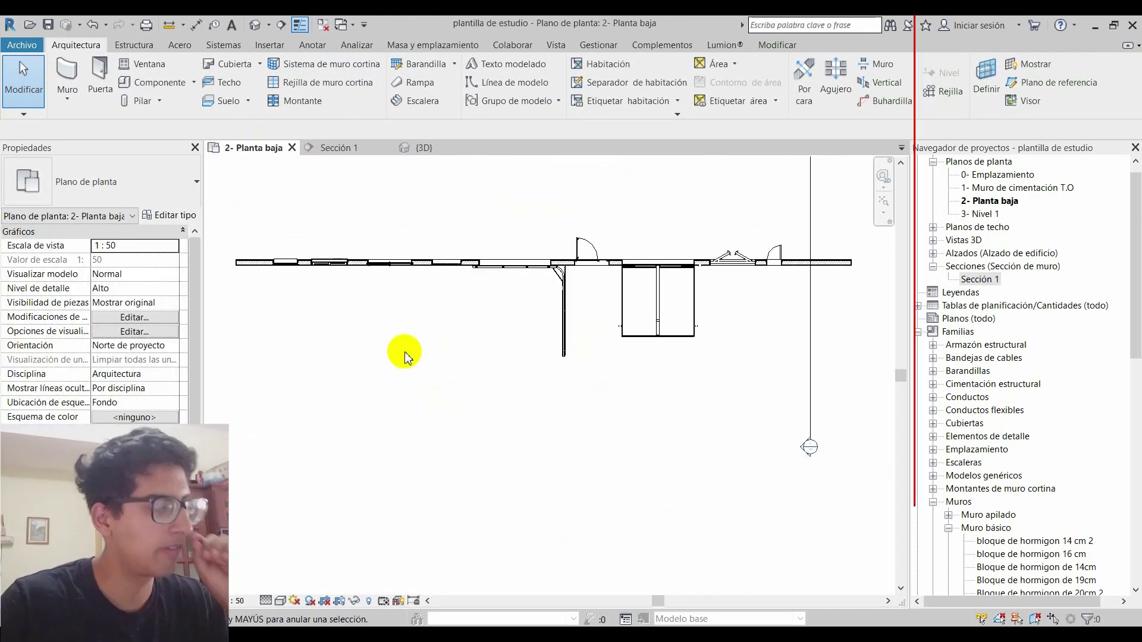
Start a 'suelo compuesto 20cm' floor with height offset 0, sketched as a rectangle
left_click(221, 102)
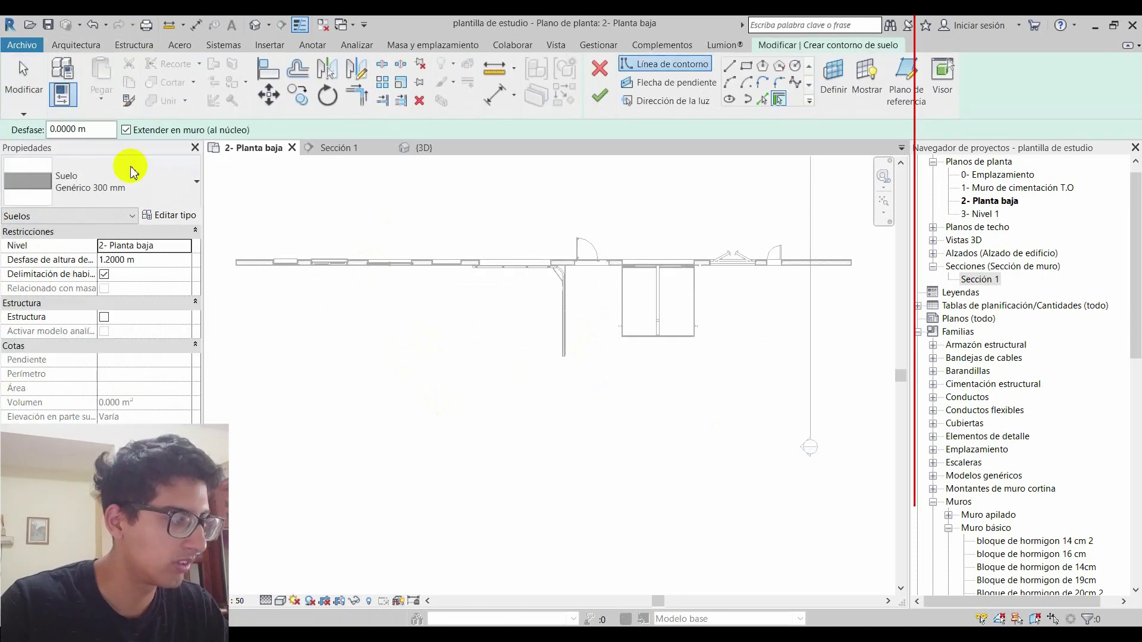
left_click(166, 182)
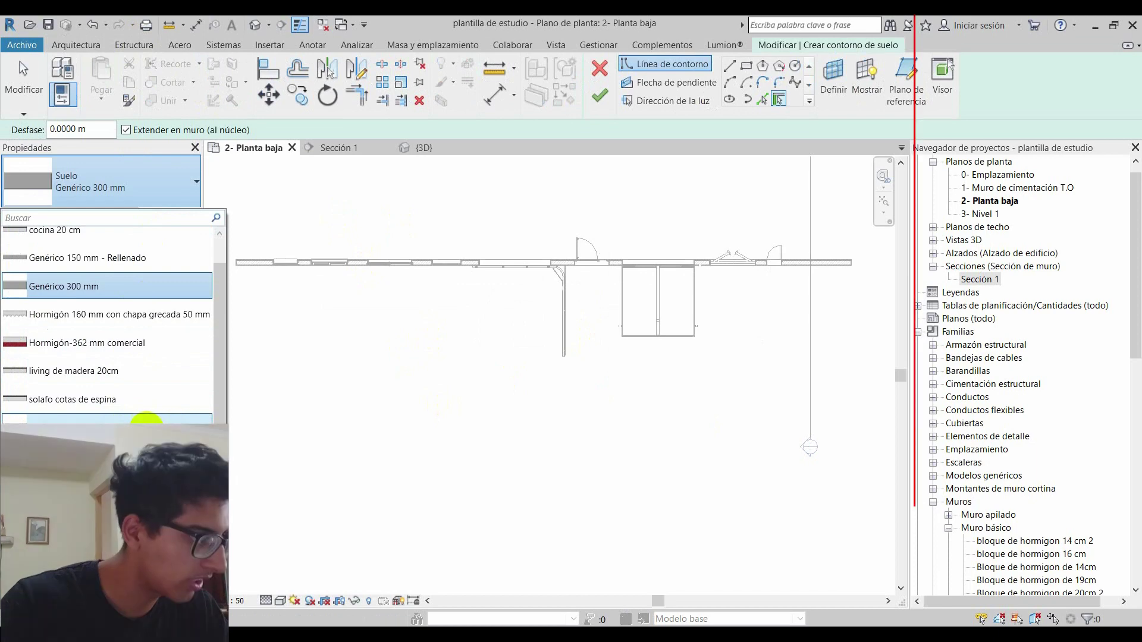
left_click(148, 420)
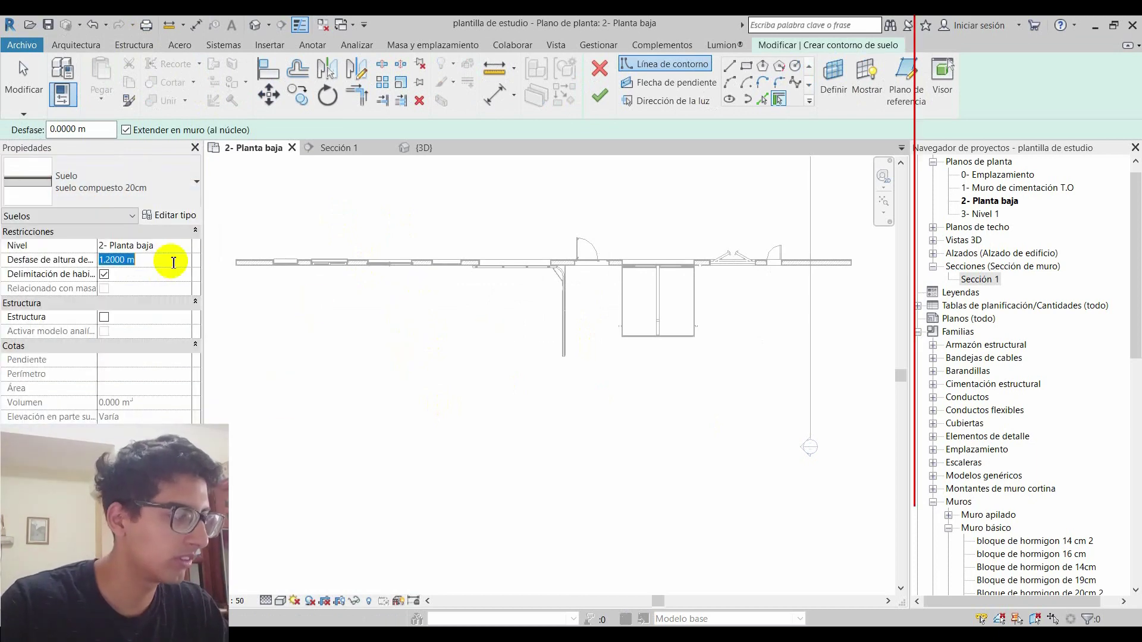
type("0")
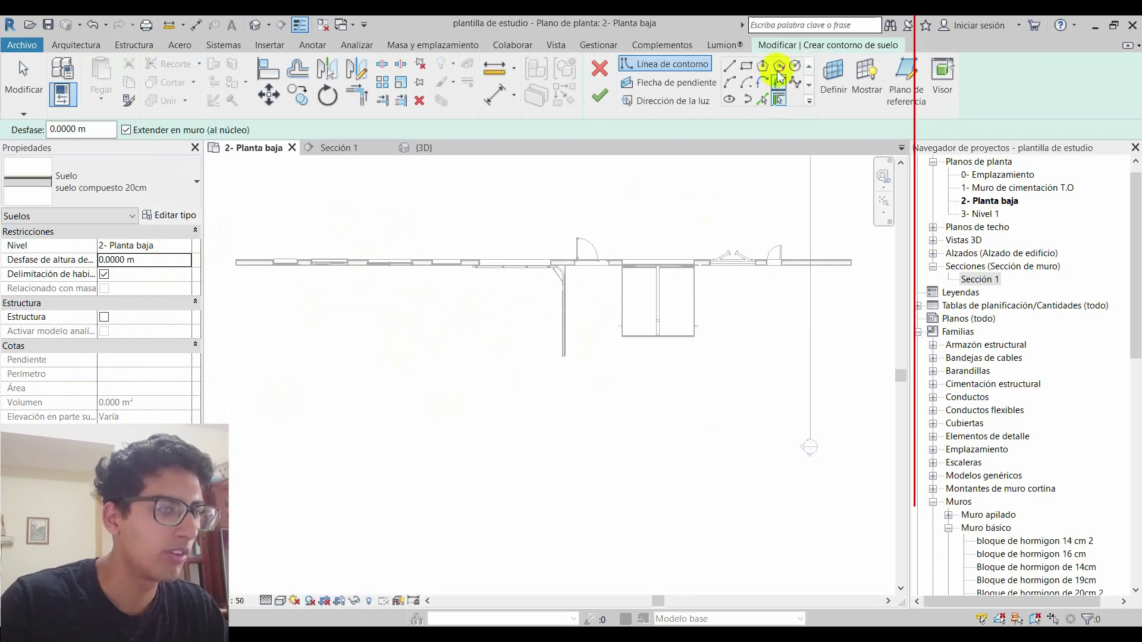
left_click(747, 69)
Draw the floor rectangle from the wall corner along the wall and finish the floor
scroll(862, 275, "up", 5)
middle_click_drag(861, 275, 714, 272)
scroll(779, 247, "up", 3)
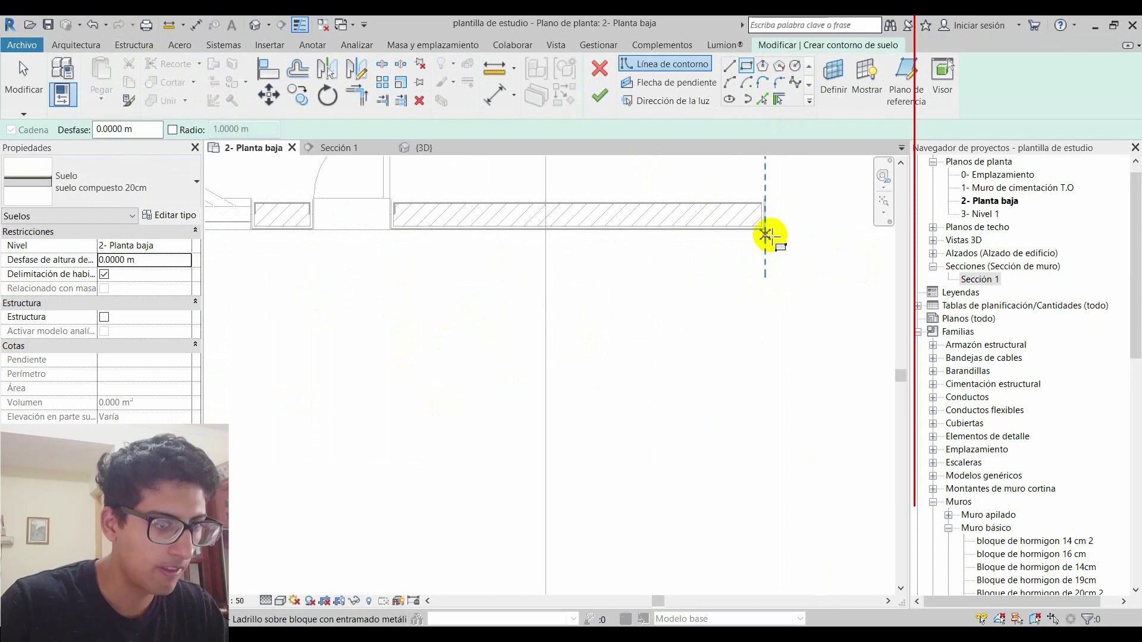
left_click(765, 230)
scroll(669, 392, "down", 3)
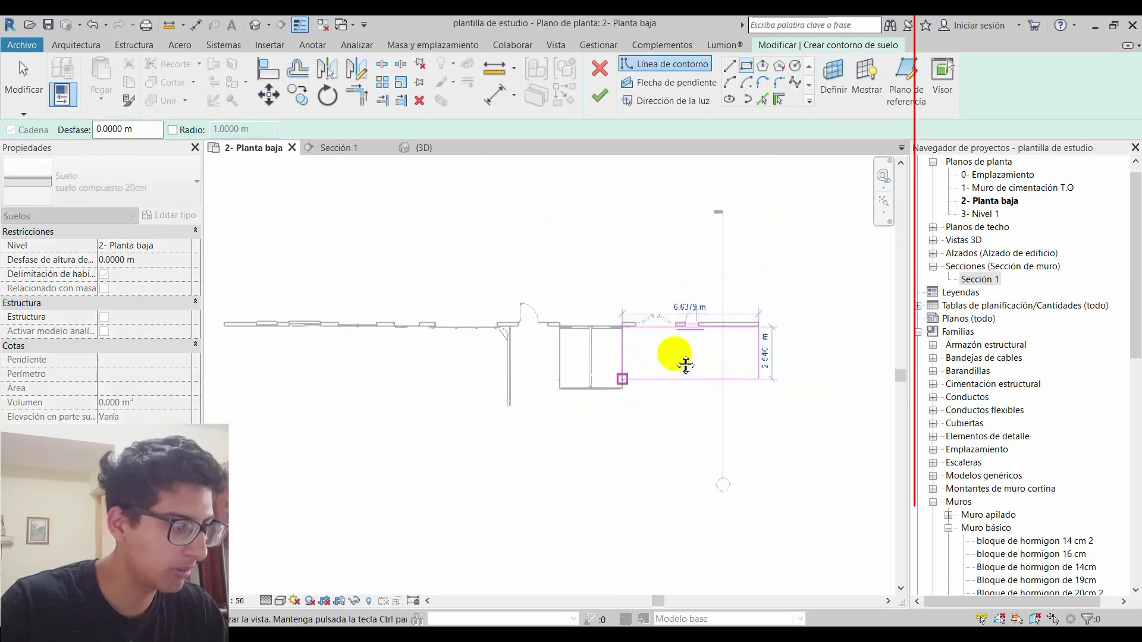
left_click(260, 449)
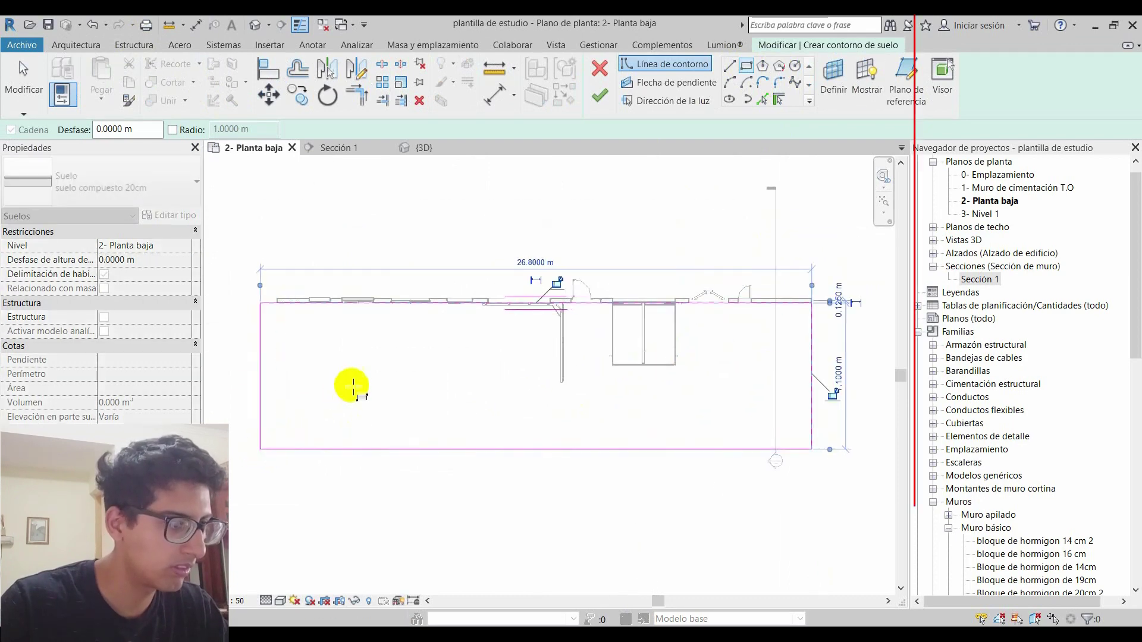
left_click(600, 96)
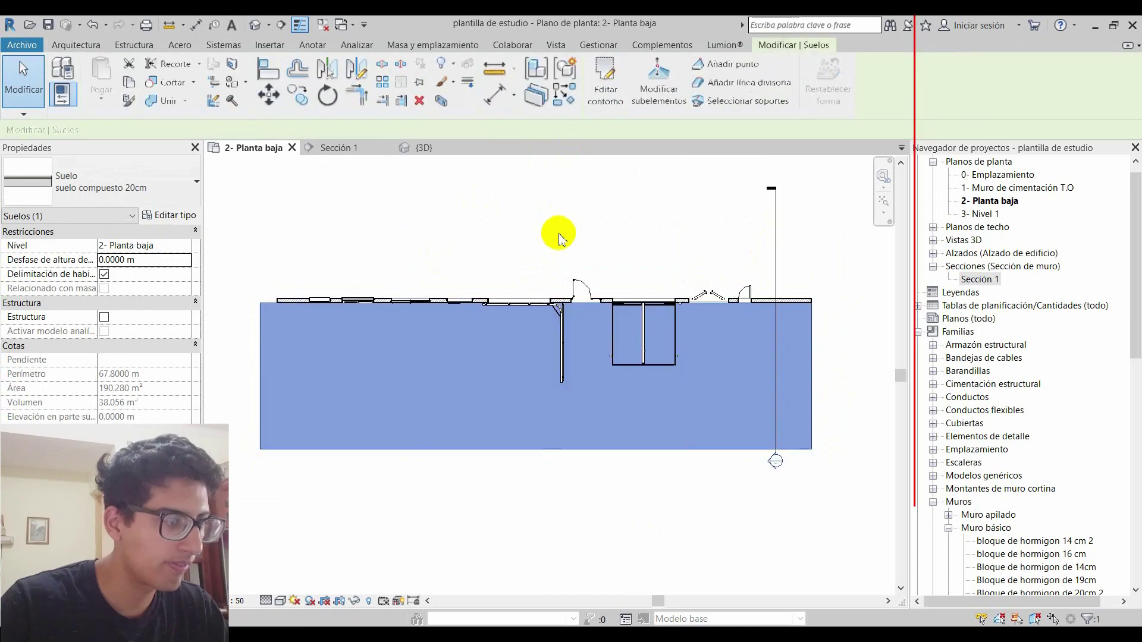
left_click(556, 235)
left_click(338, 148)
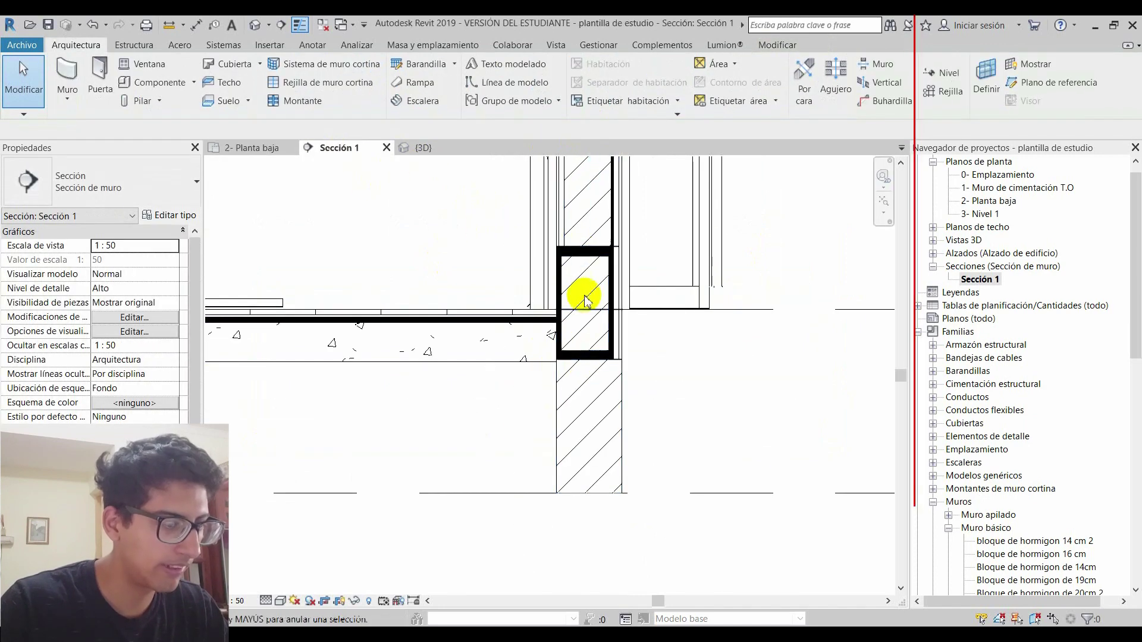
Set the section view's visual style to Consistent Colors
scroll(586, 303, "down", 2)
scroll(589, 416, "up", 1)
scroll(592, 470, "up", 1)
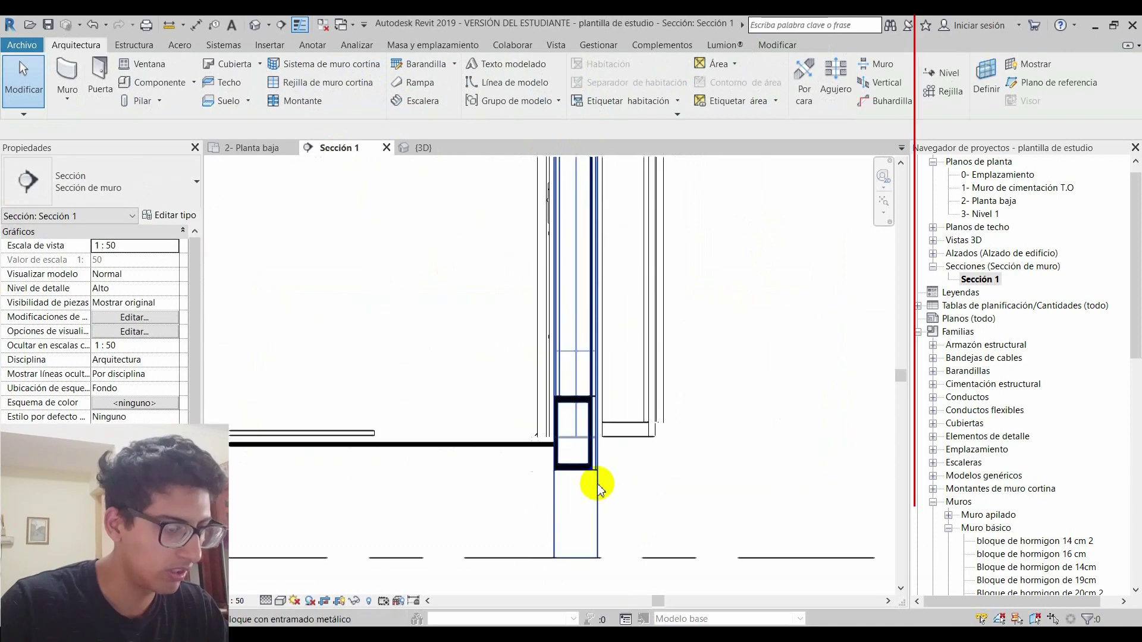
scroll(601, 408, "down", 1)
scroll(622, 339, "down", 1)
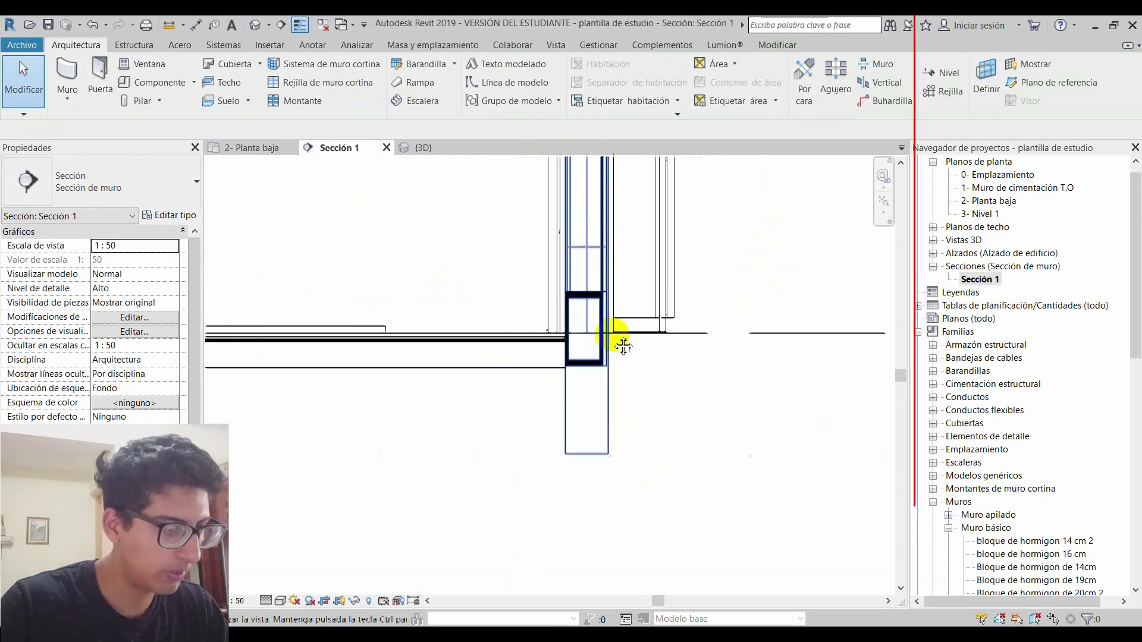
left_click(268, 600)
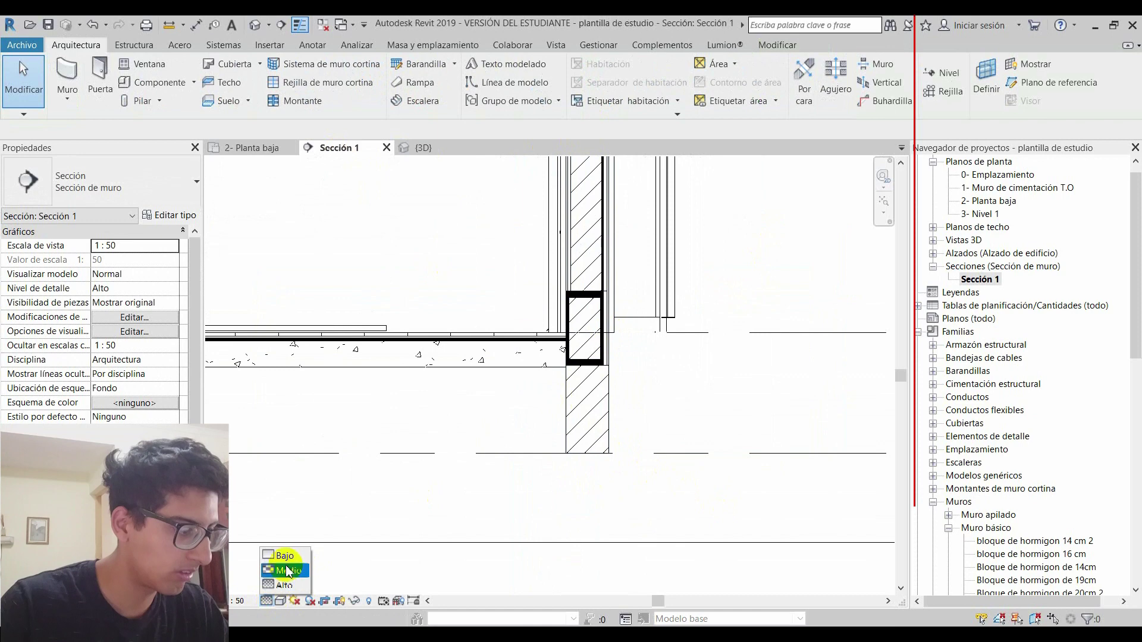
left_click(283, 586)
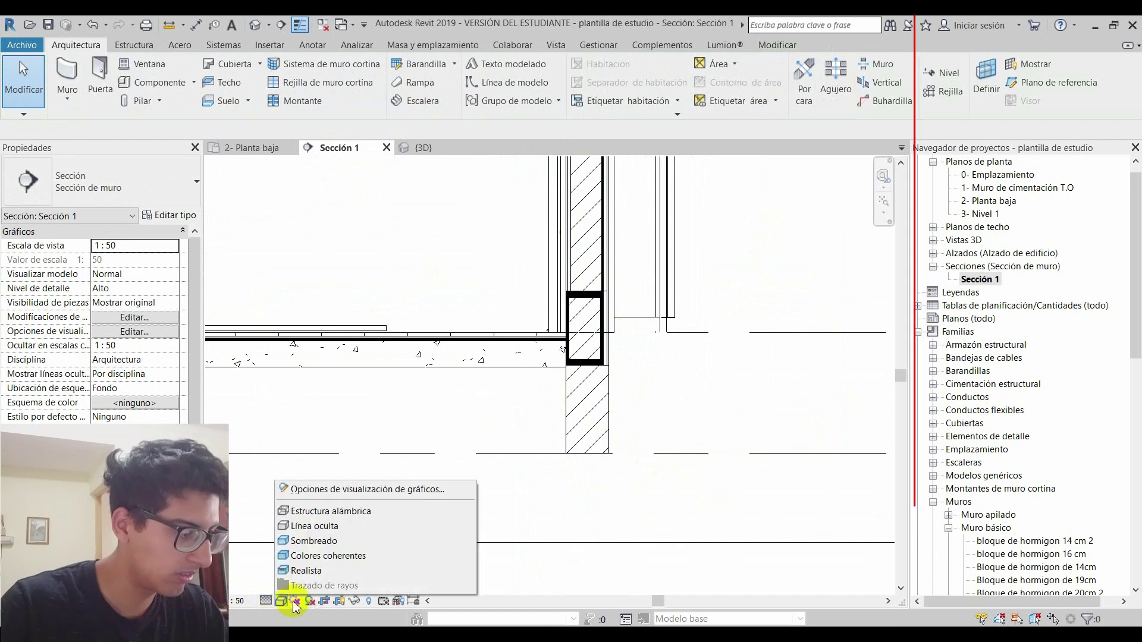
left_click(327, 556)
Zoom around the section, then return to the 2- Planta baja floor plan
scroll(654, 404, "down", 1)
scroll(678, 380, "down", 1)
scroll(655, 400, "up", 1)
scroll(638, 408, "up", 1)
scroll(703, 501, "up", 1)
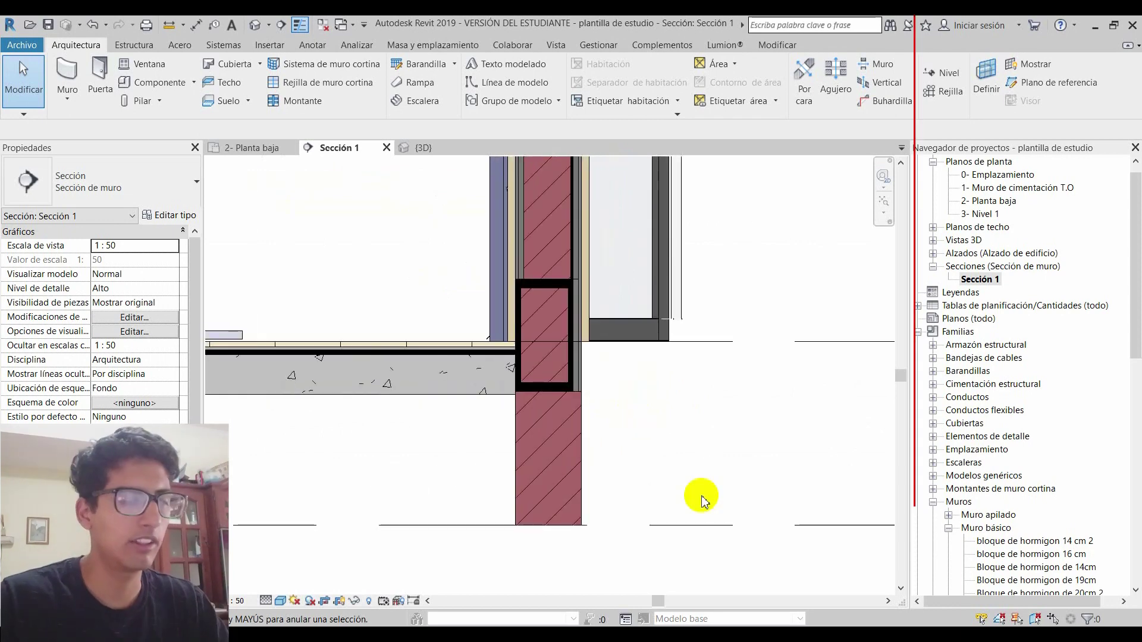
scroll(523, 398, "down", 1)
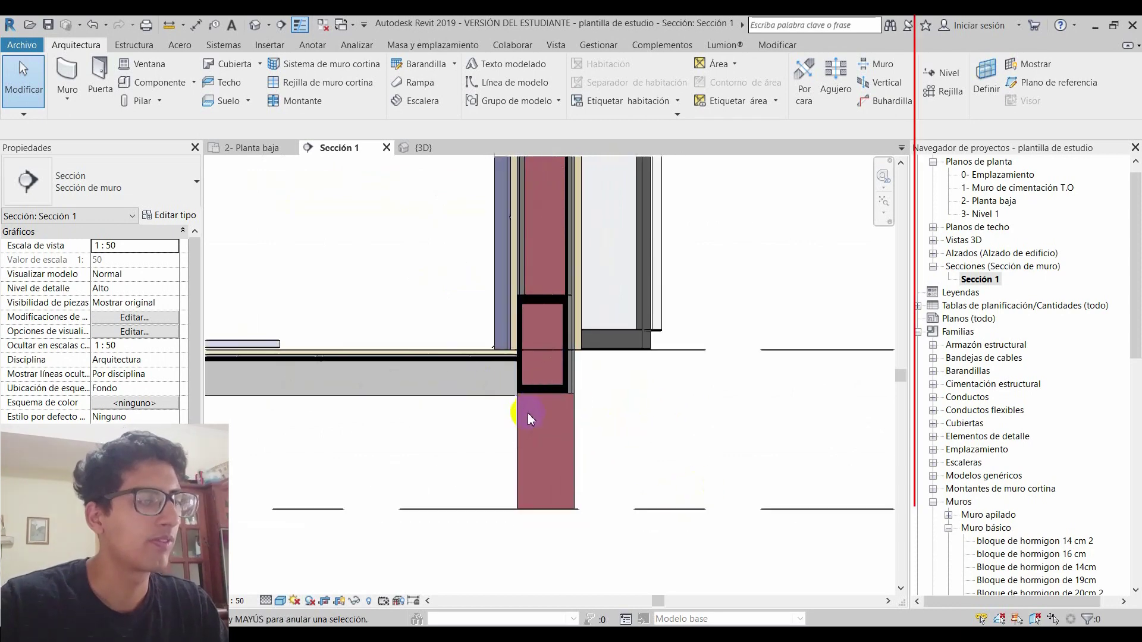
scroll(544, 403, "down", 2)
scroll(607, 406, "down", 2)
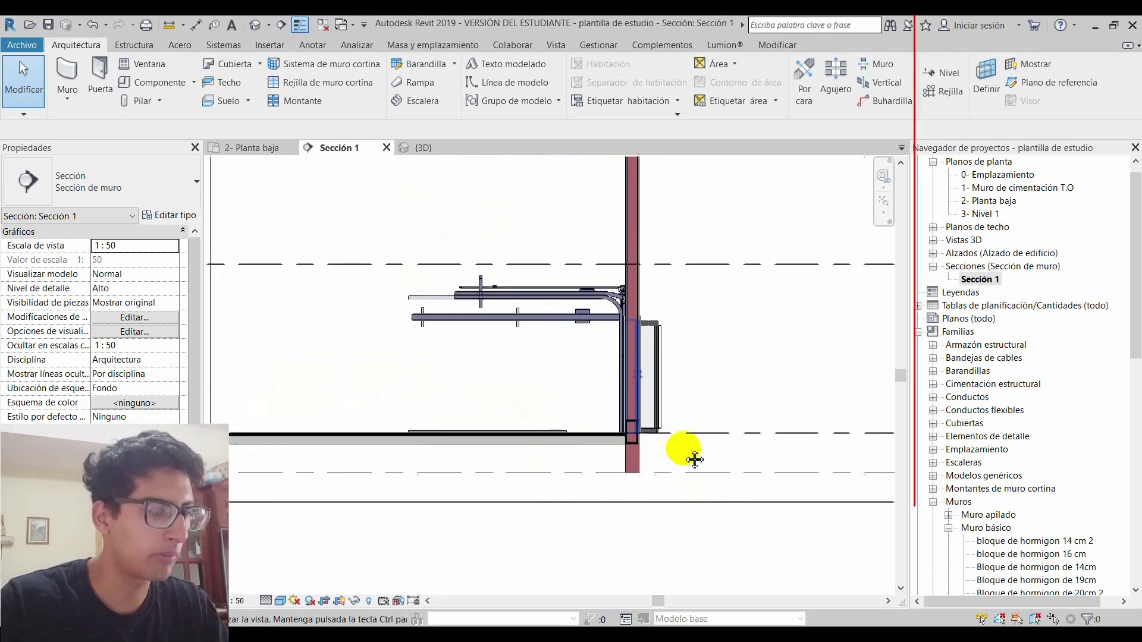
scroll(684, 459, "up", 1)
scroll(456, 231, "up", 1)
left_click(253, 148)
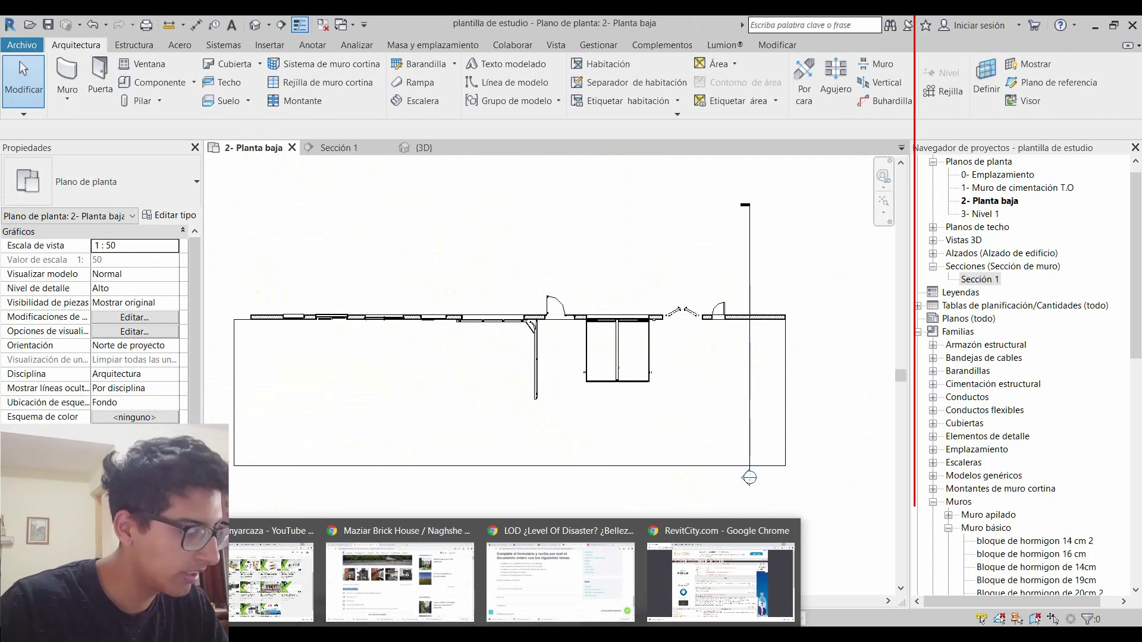
left_click(720, 580)
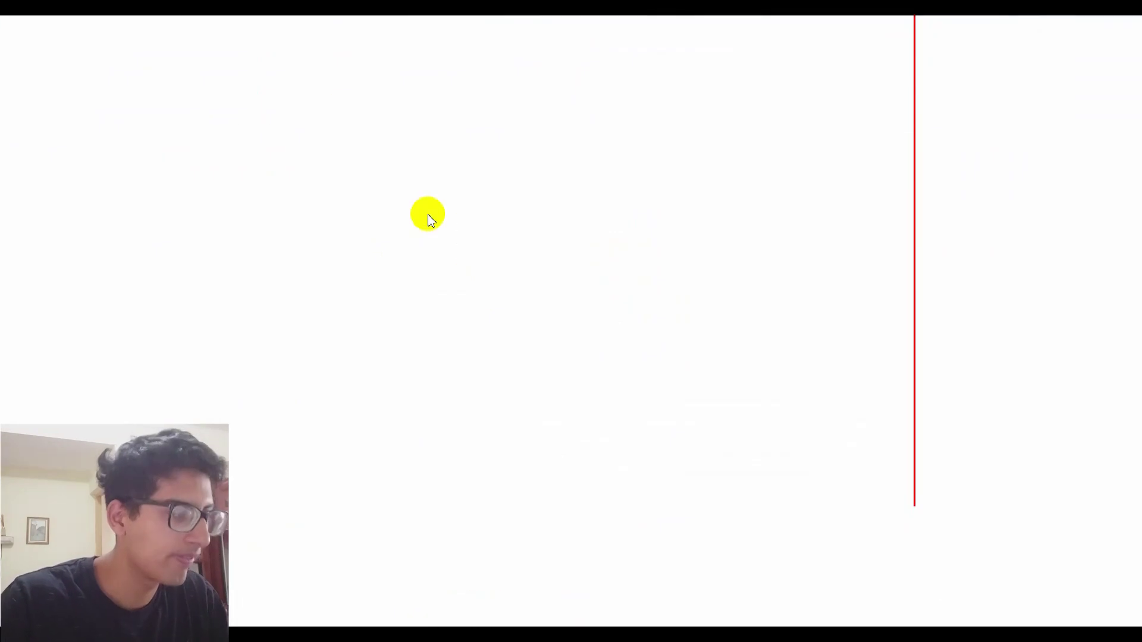
left_click(279, 22)
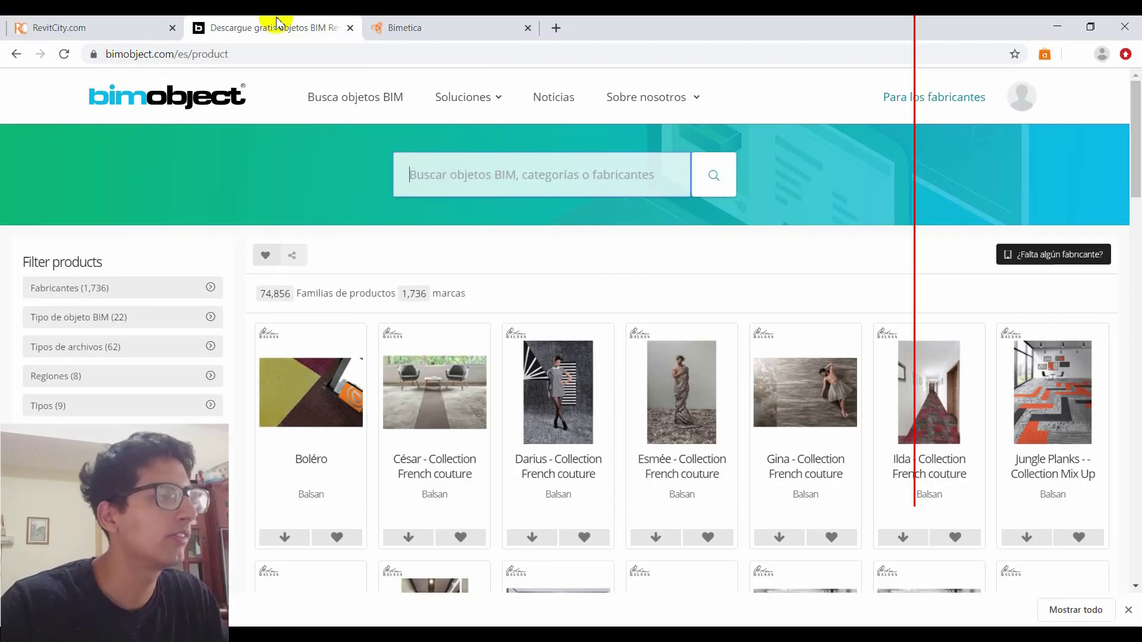
left_click(449, 25)
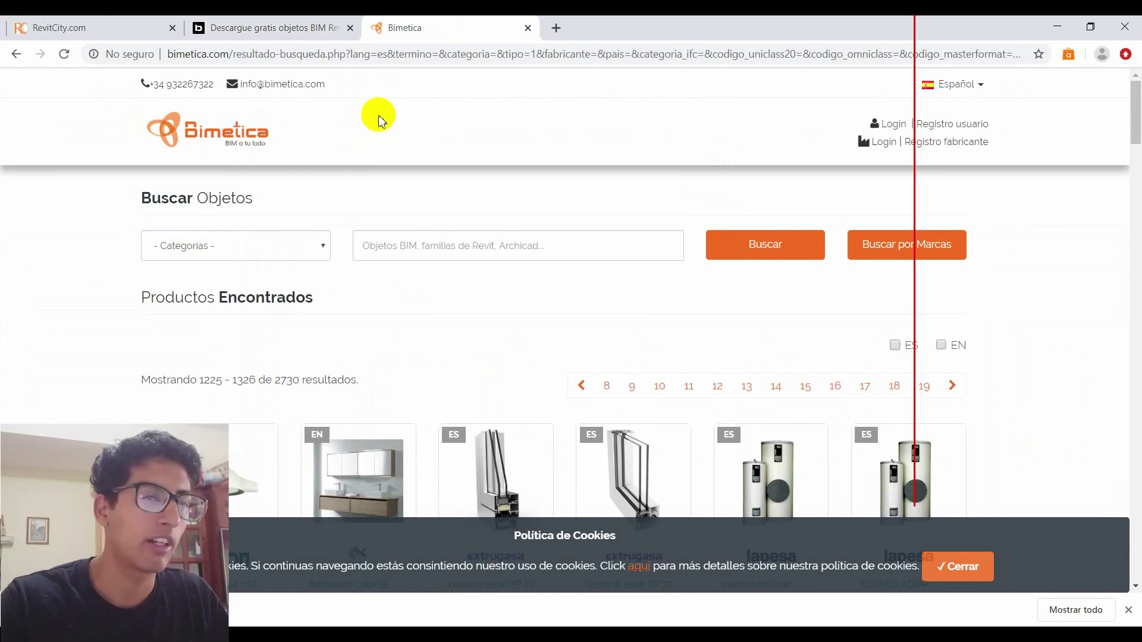
left_click(266, 30)
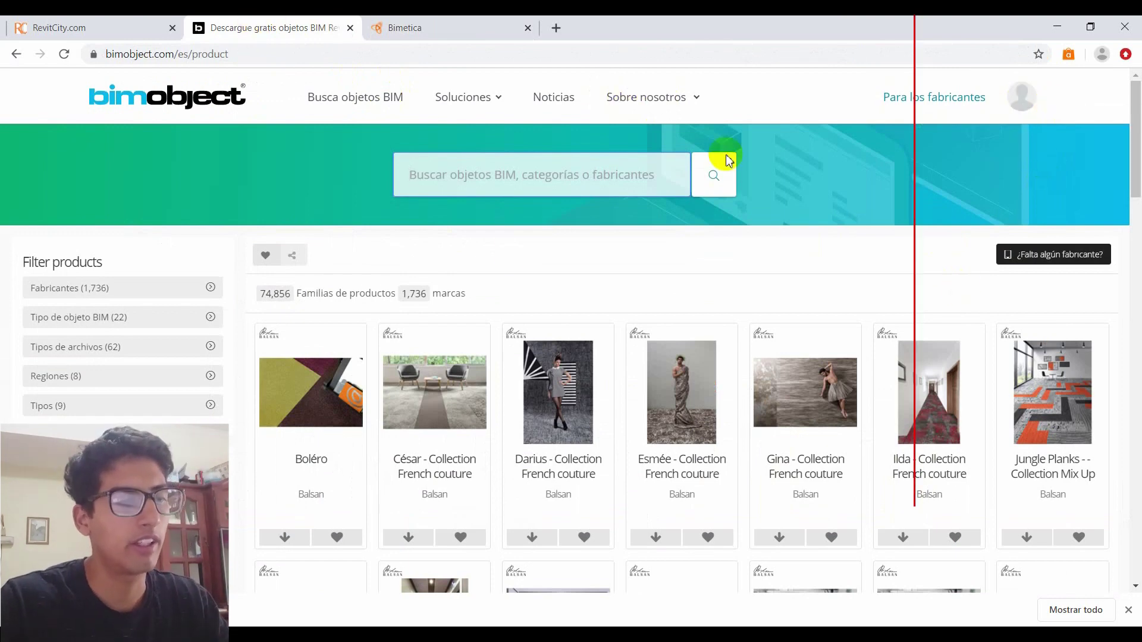
scroll(798, 423, "down", 5)
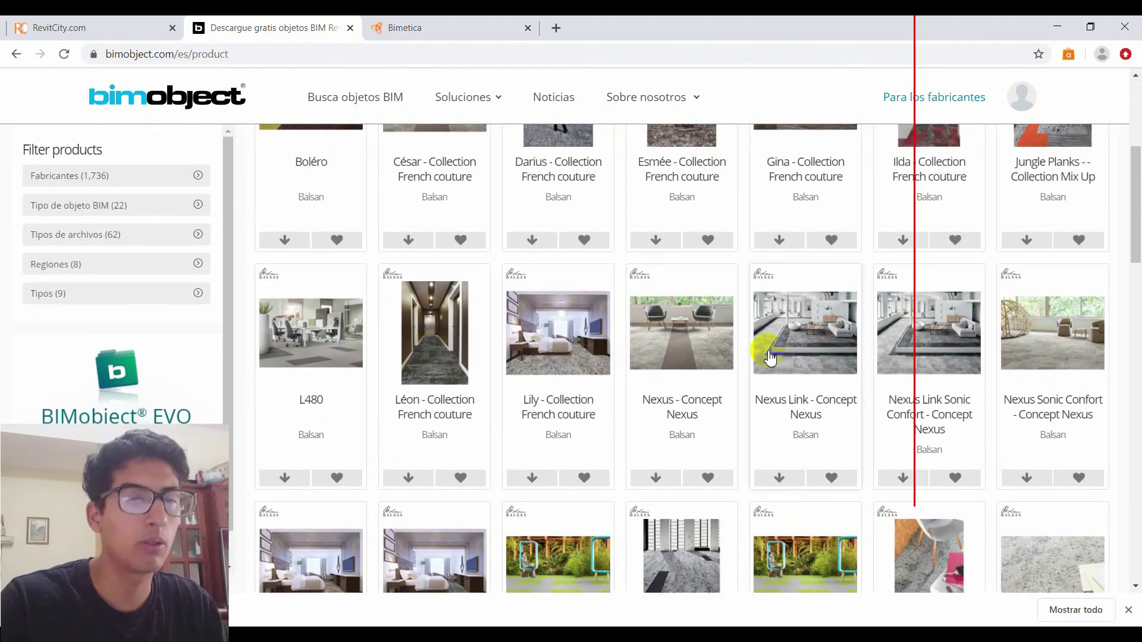
left_click(1053, 28)
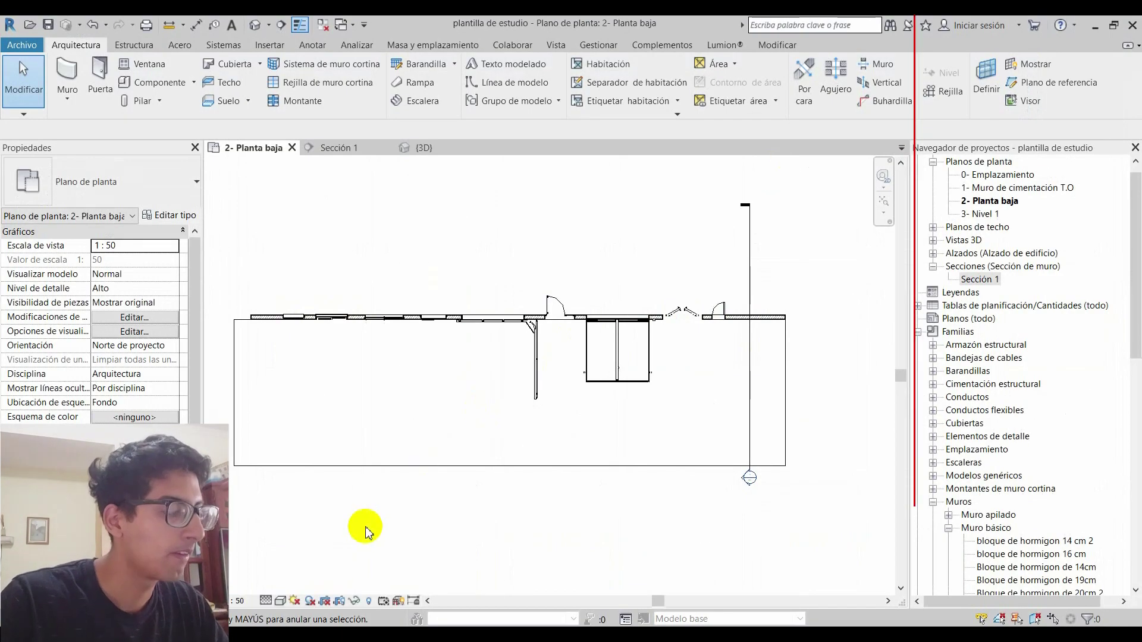
Collapse the Muros family list in the Project Browser and clear the selection
scroll(518, 411, "up", 1)
scroll(517, 411, "down", 3)
scroll(589, 401, "down", 1)
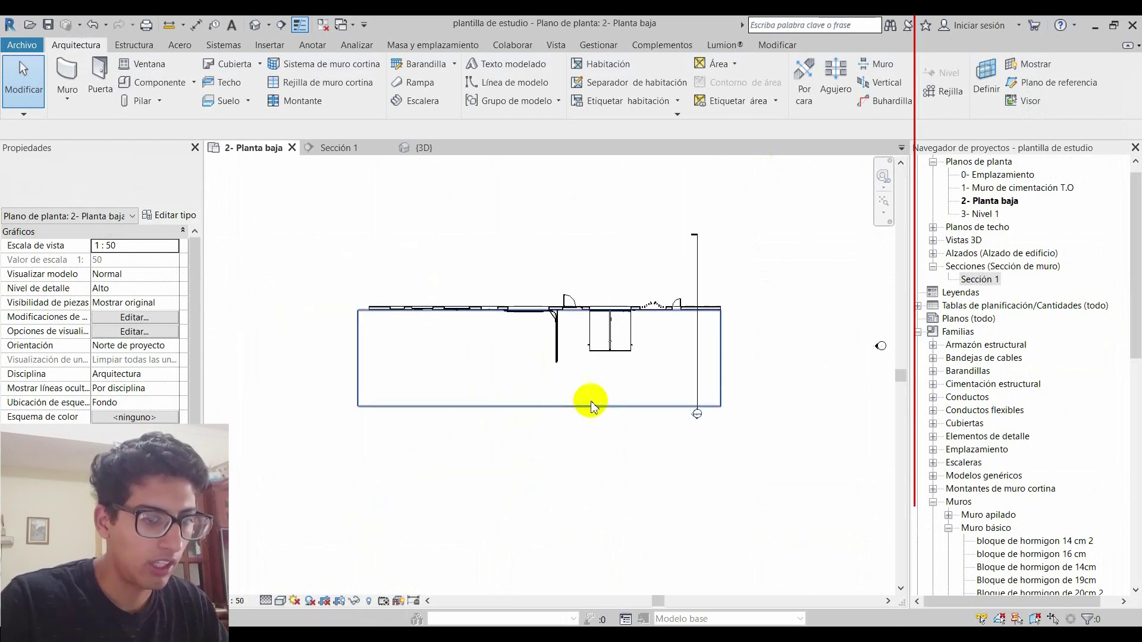
scroll(604, 368, "up", 1)
scroll(602, 364, "up", 2)
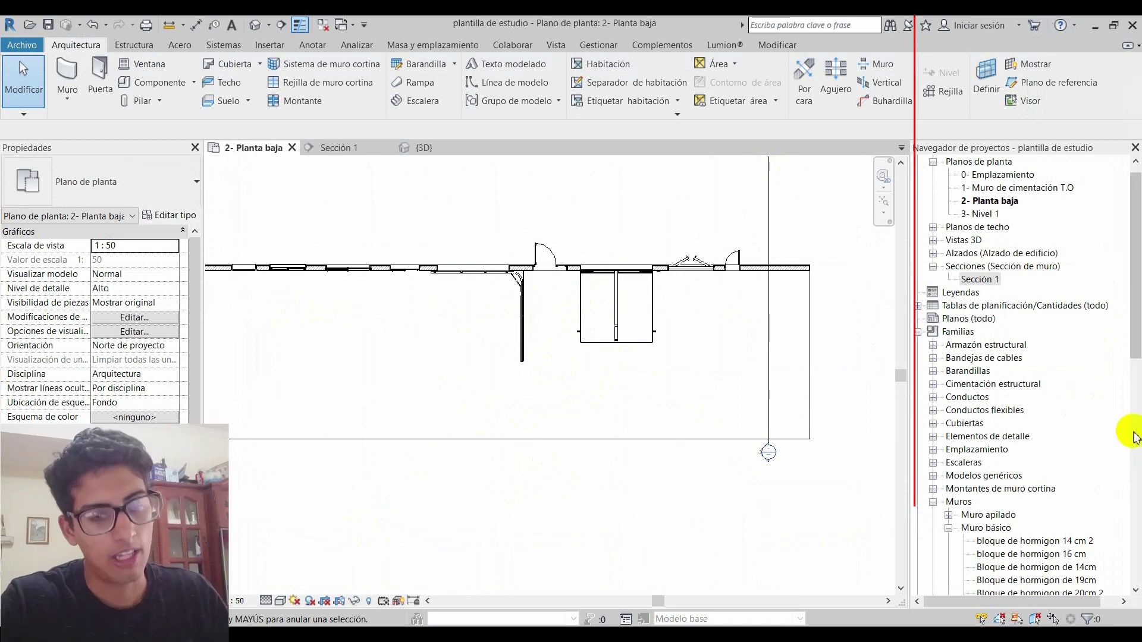
scroll(985, 318, "down", 2)
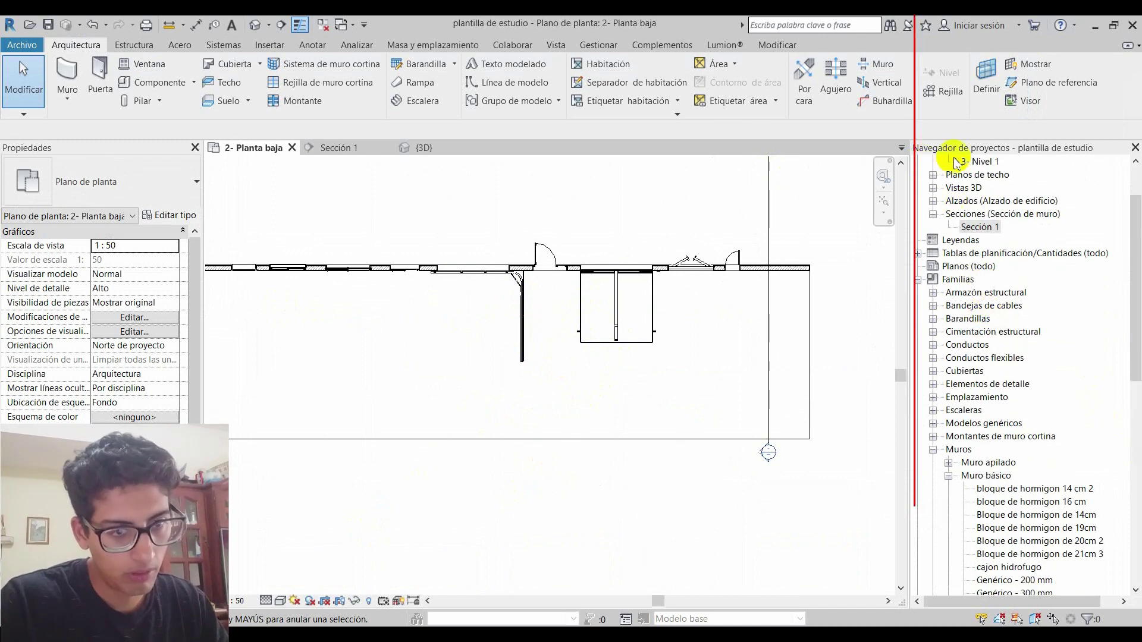
scroll(1018, 344, "down", 2)
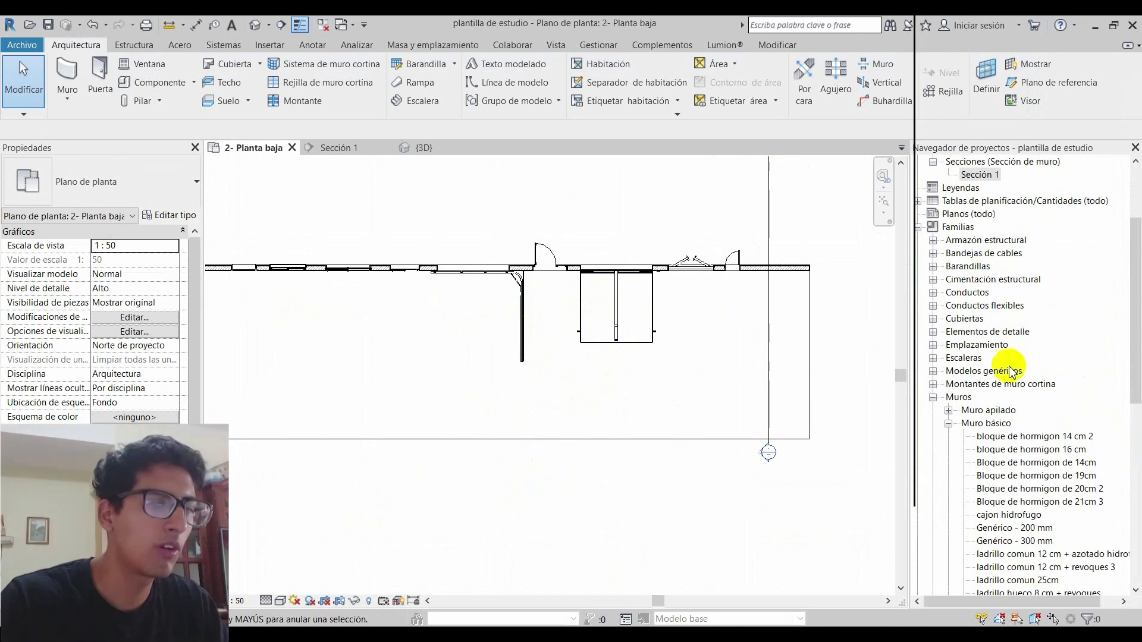
left_click(935, 398)
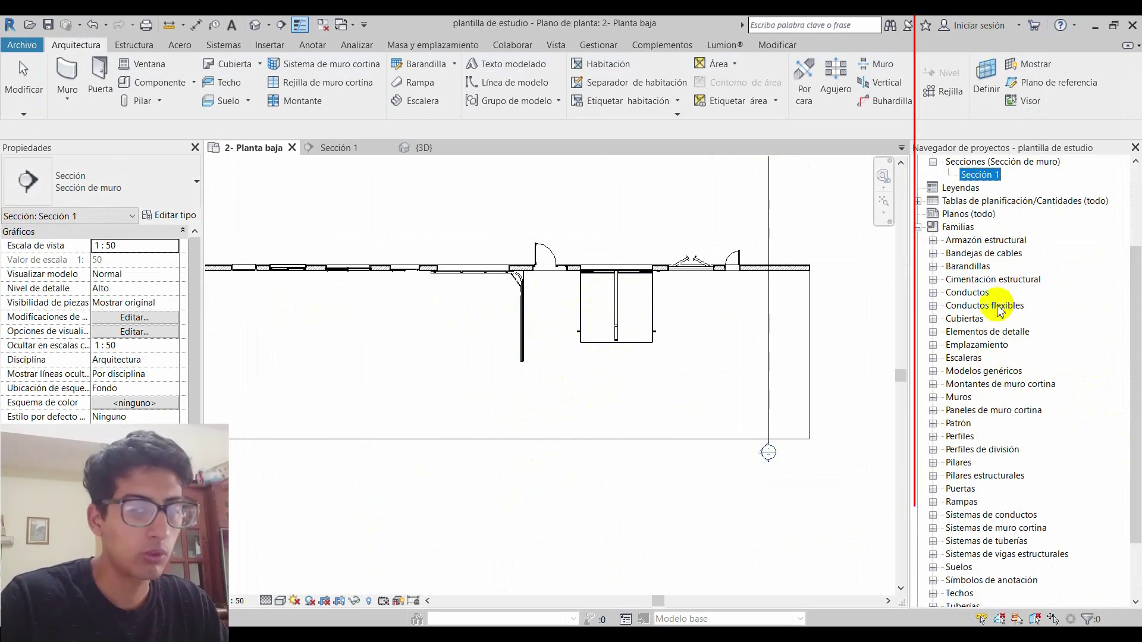
left_click(452, 366)
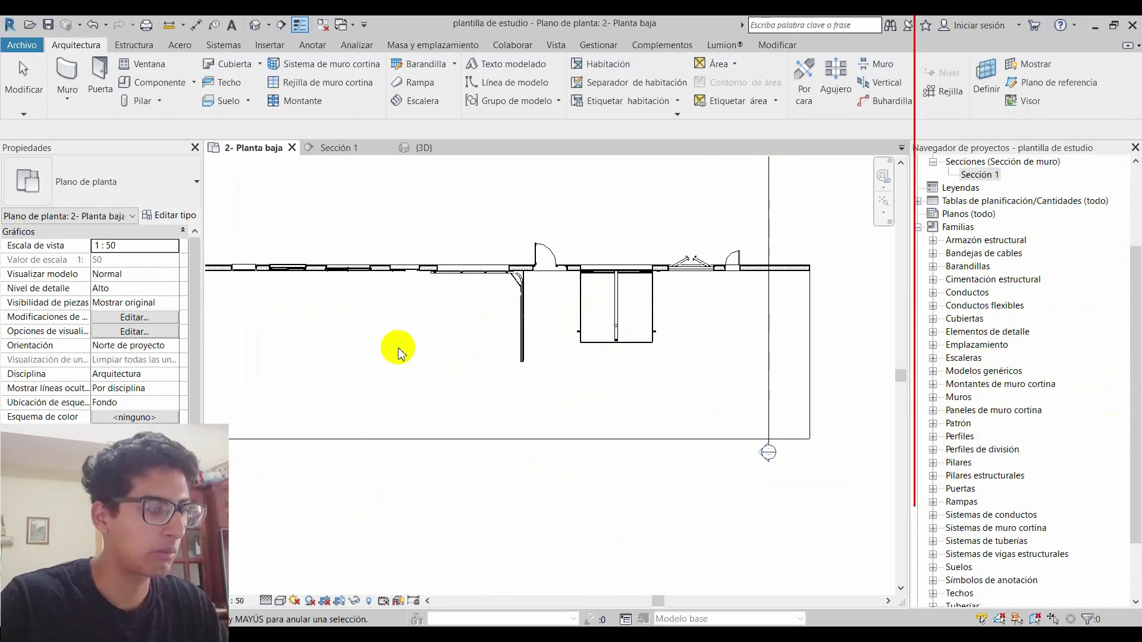
Start the Component tool with CM and cancel it, then start the Door tool with DR
scroll(427, 353, "down", 2)
scroll(430, 354, "up", 2)
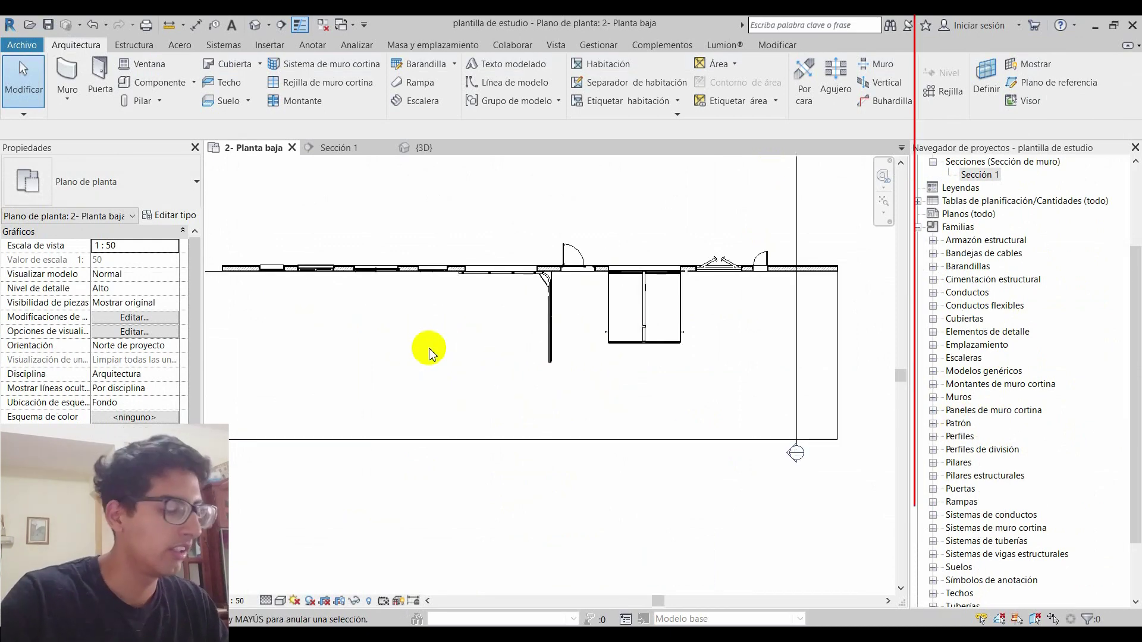
key("c")
key("m")
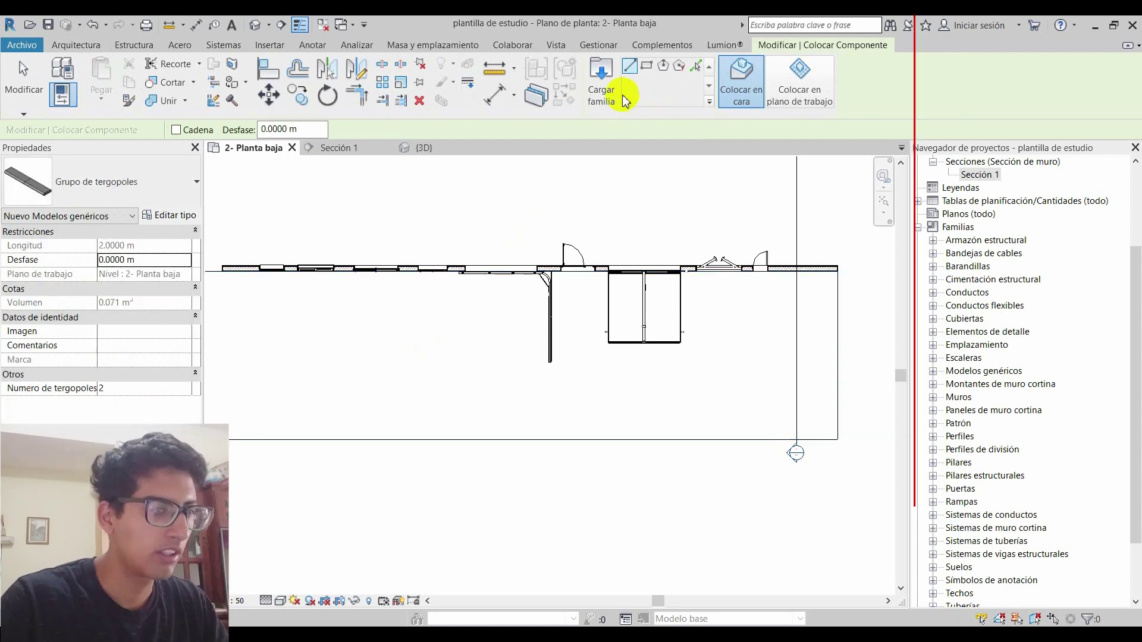
left_click(608, 95)
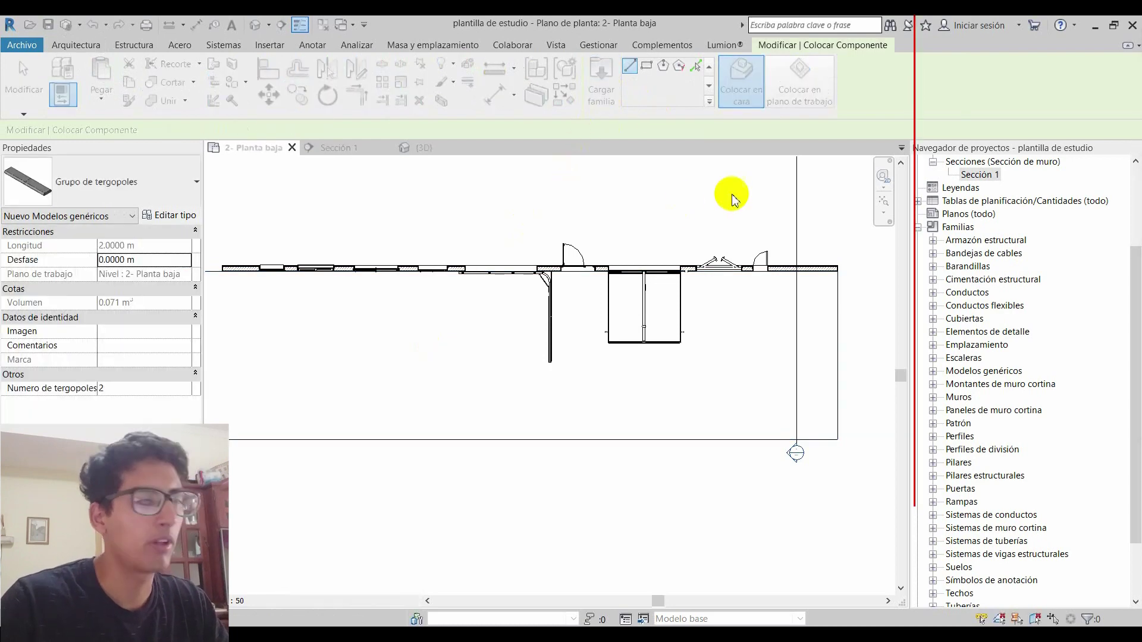
key("Escape")
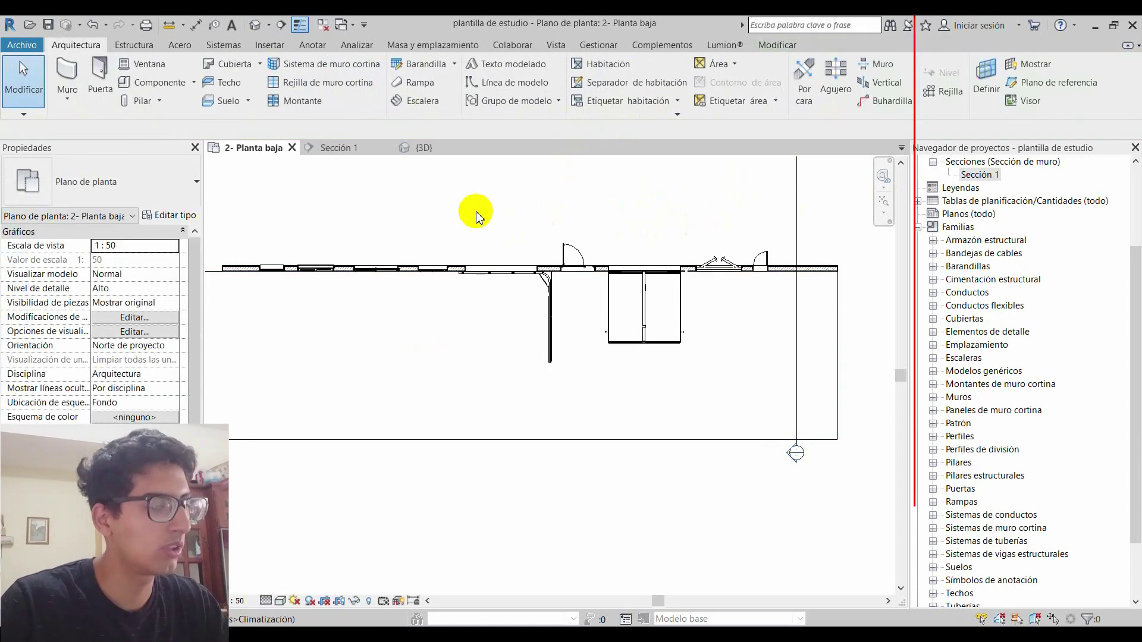
key("d")
key("r")
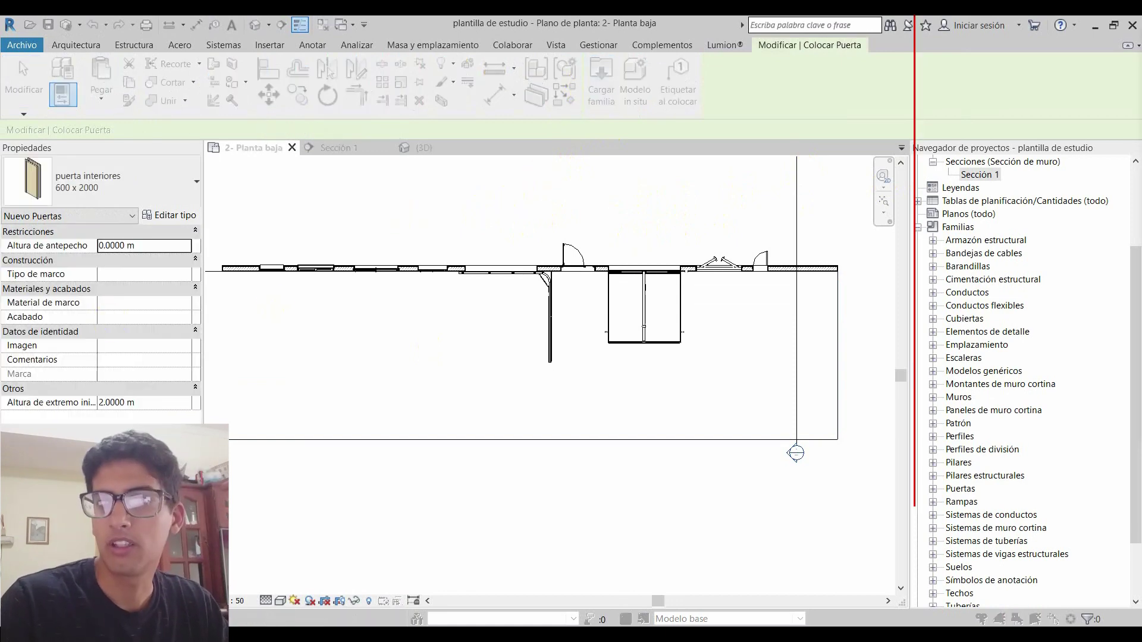
mouse_move(344, 132)
left_mouse_down()
mouse_move(316, 69)
mouse_move(334, 64)
left_mouse_up()
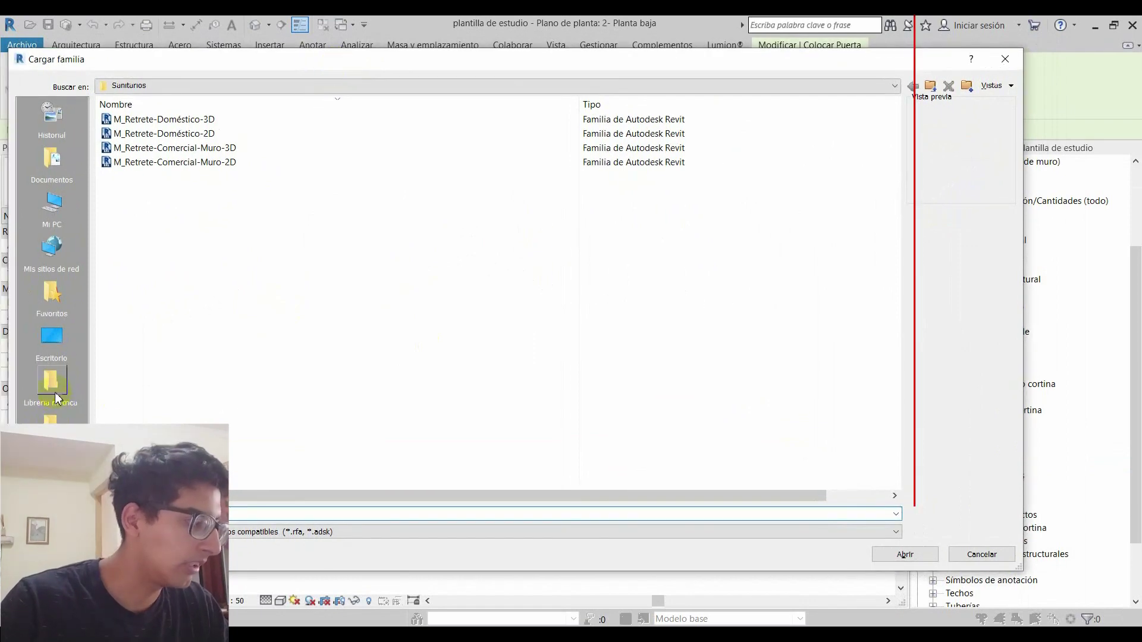
left_click(56, 397)
left_click(187, 269)
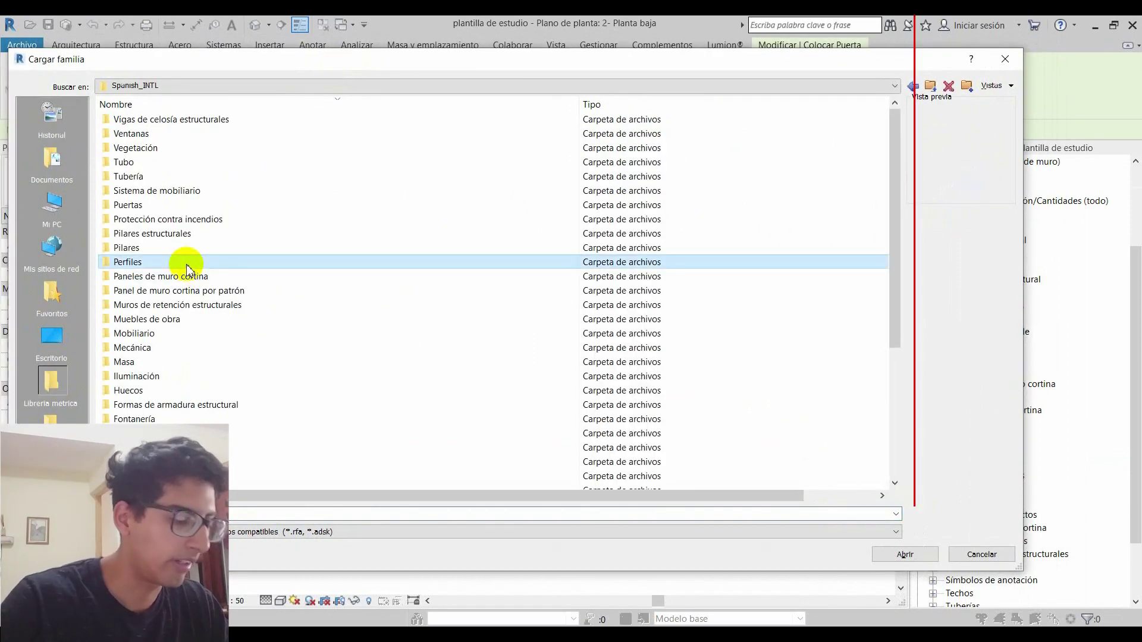
key("Down")
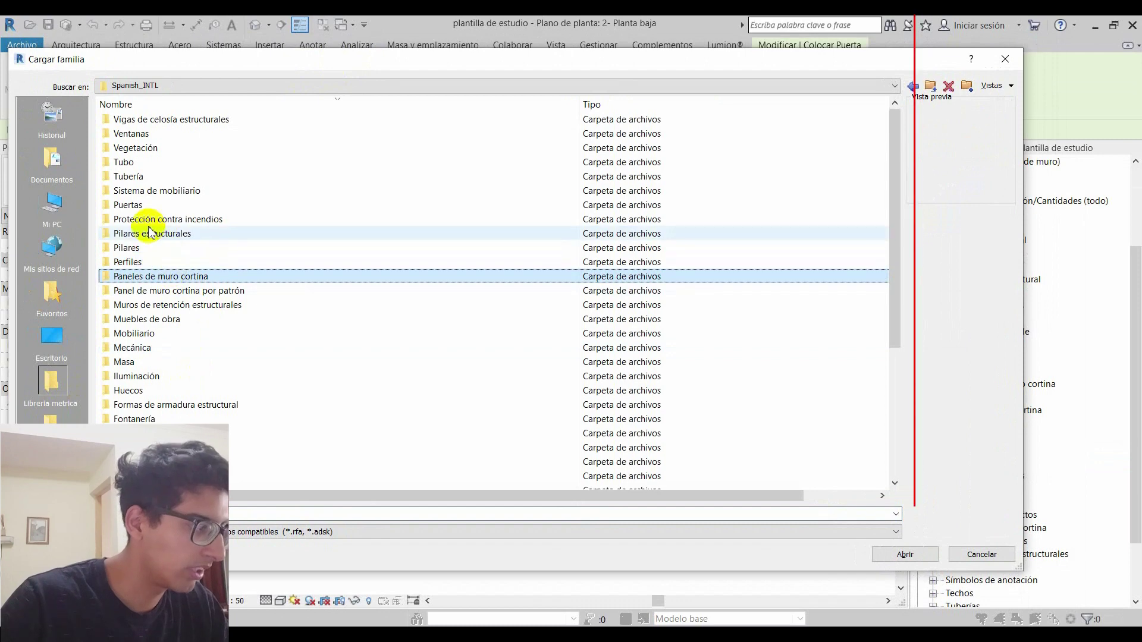
double_click(178, 205)
left_click(166, 119)
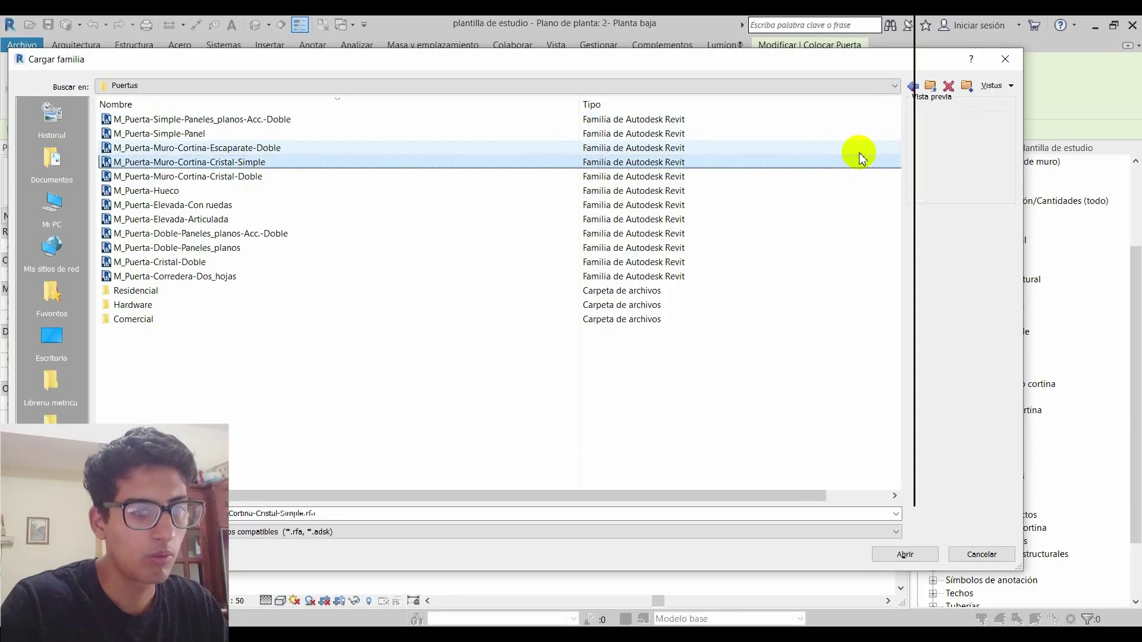
key("Down")
key("Down")
key("Down")
key("Down")
key("Down")
key("Down")
key("Down")
key("Down")
key("Down")
key("Down")
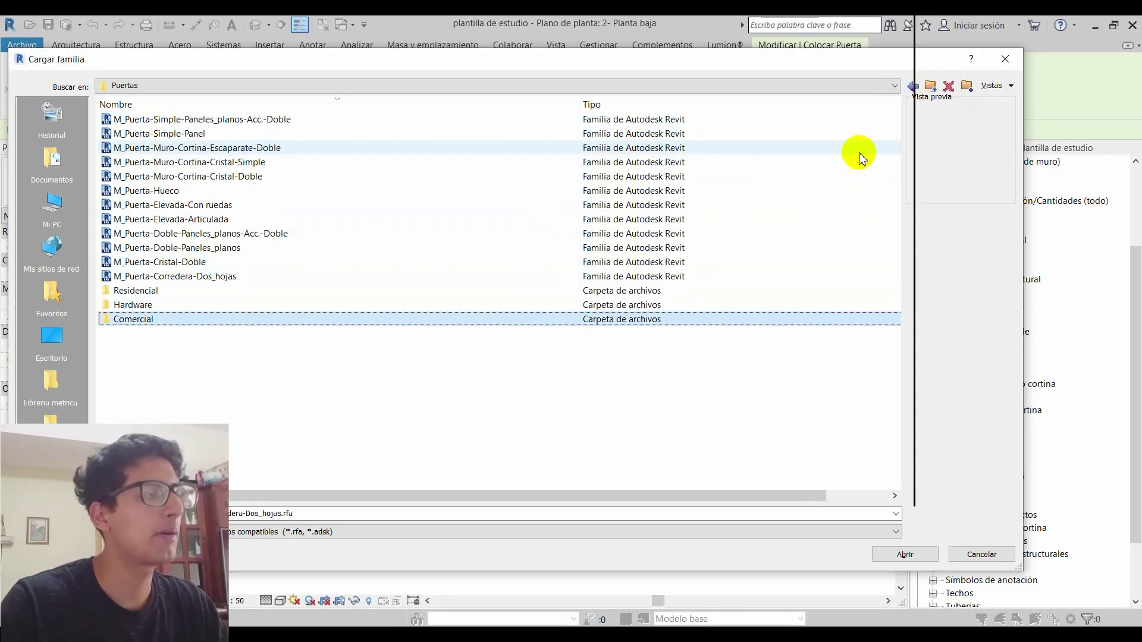
left_click(1005, 67)
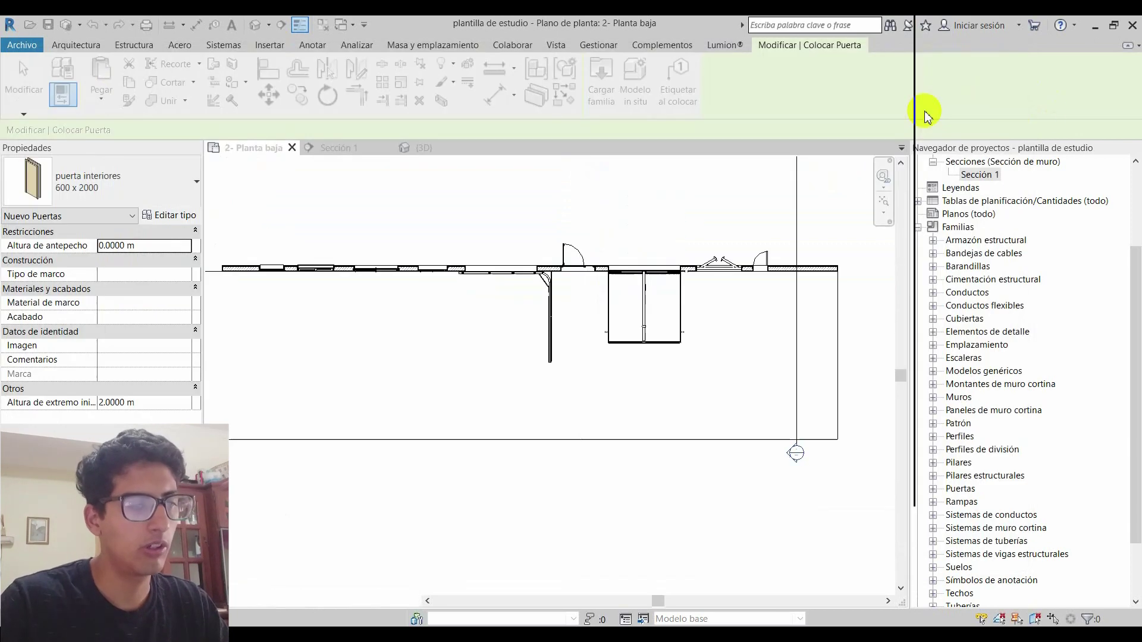
key("Escape")
scroll(377, 265, "up", 2)
scroll(378, 266, "up", 2)
scroll(357, 306, "up", 2)
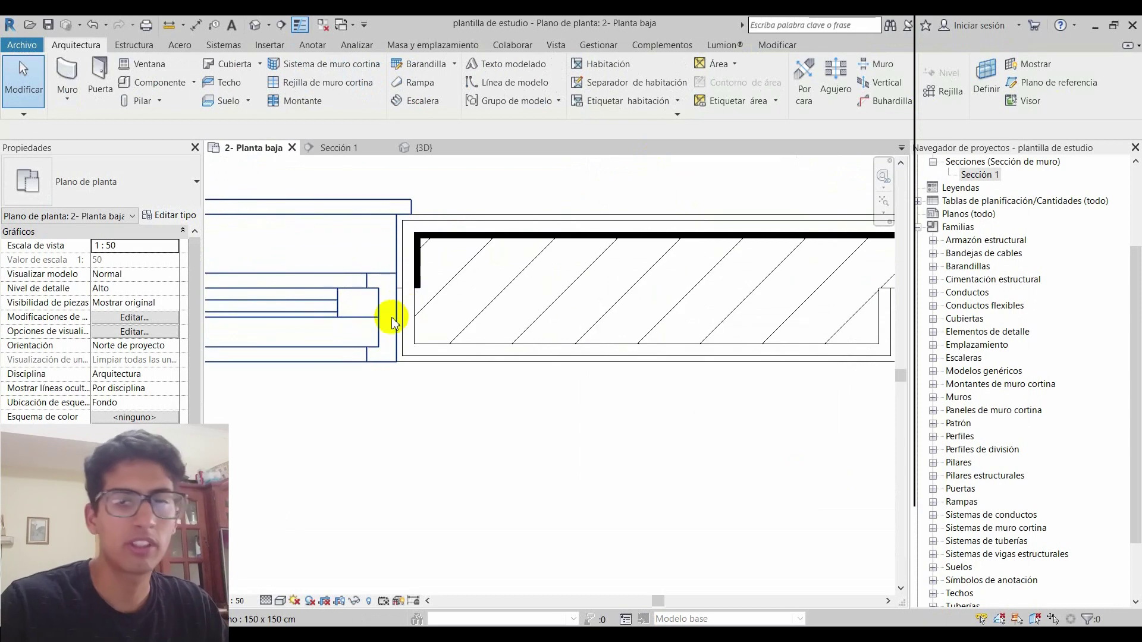
scroll(387, 321, "down", 2)
scroll(377, 319, "down", 2)
scroll(444, 317, "up", 3)
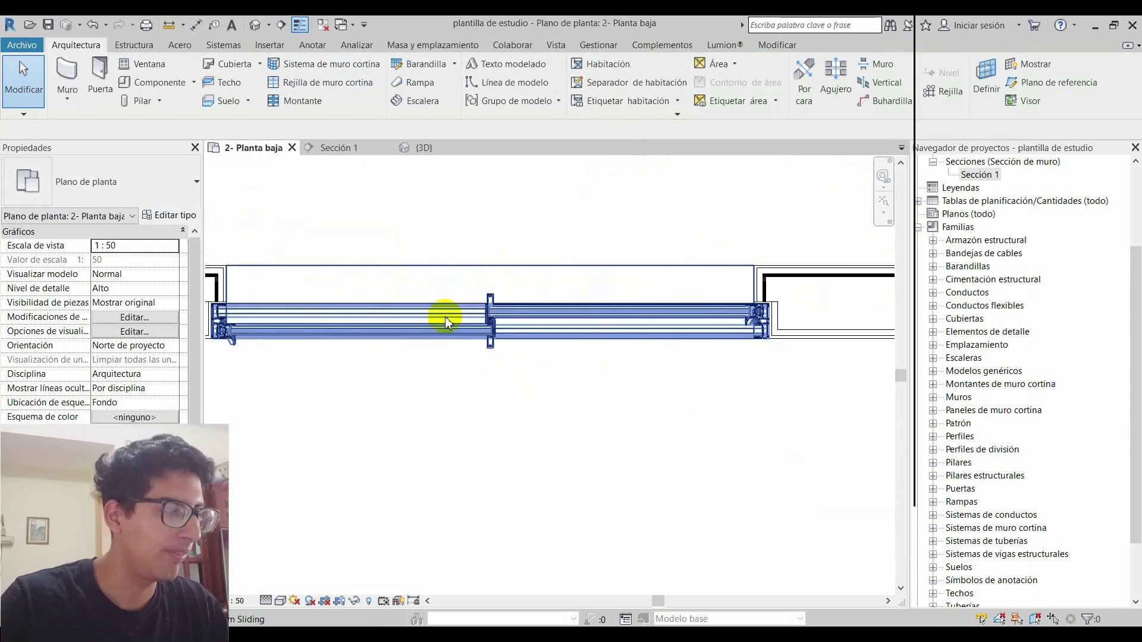
scroll(446, 321, "down", 2)
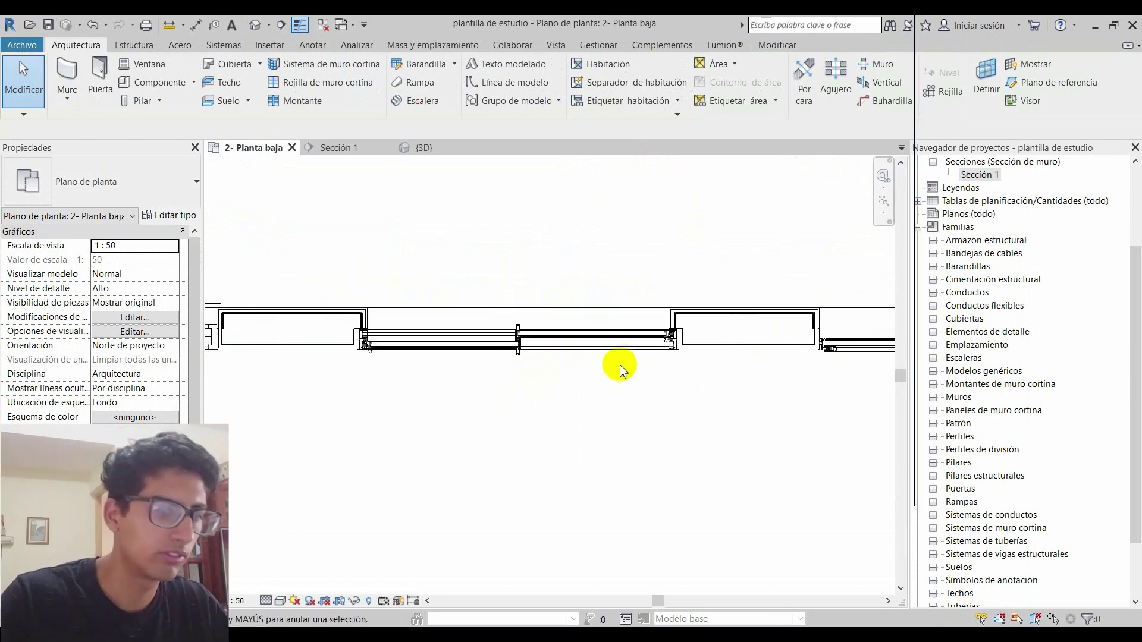
scroll(565, 387, "down", 1)
scroll(654, 404, "down", 2)
scroll(642, 381, "down", 1)
middle_click_drag(650, 378, 454, 369)
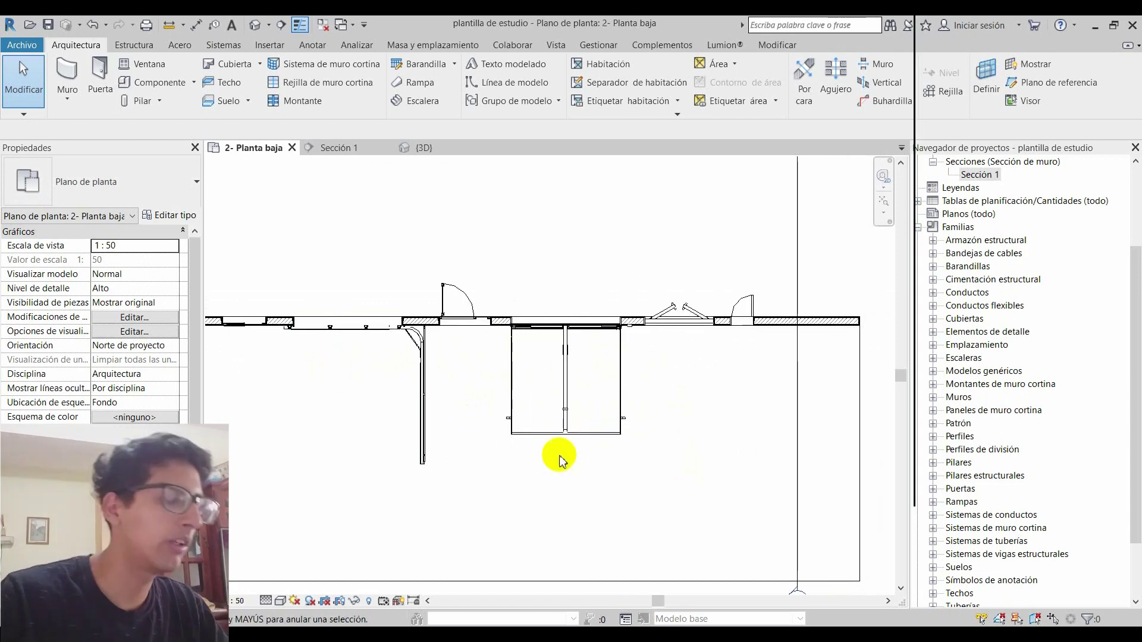
left_click(237, 602)
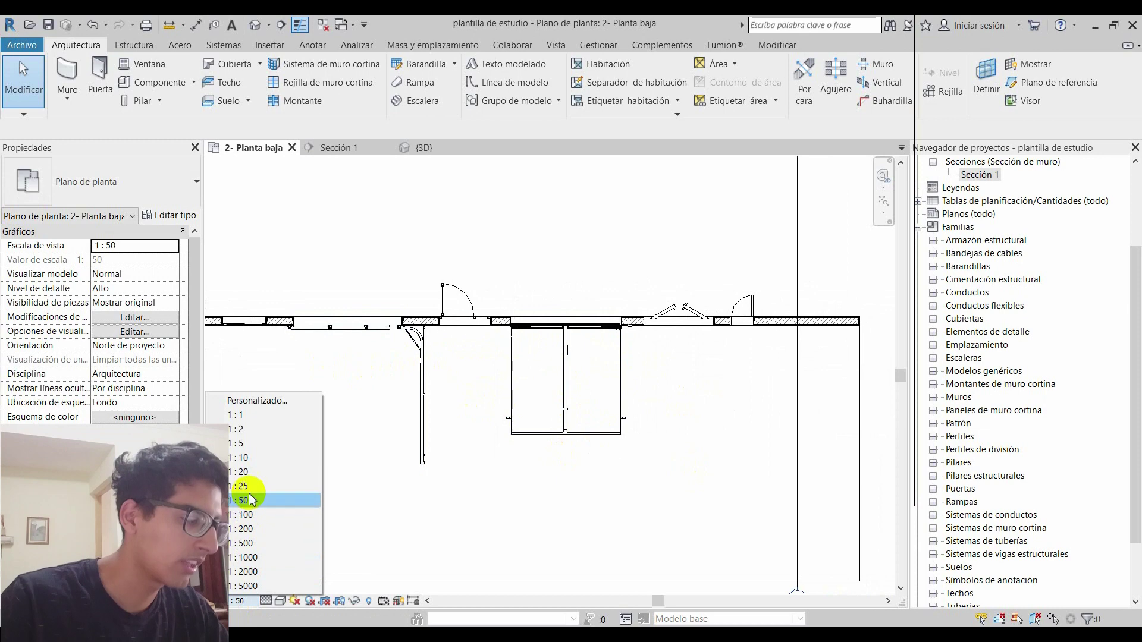
left_click(262, 463)
scroll(476, 487, "down", 2)
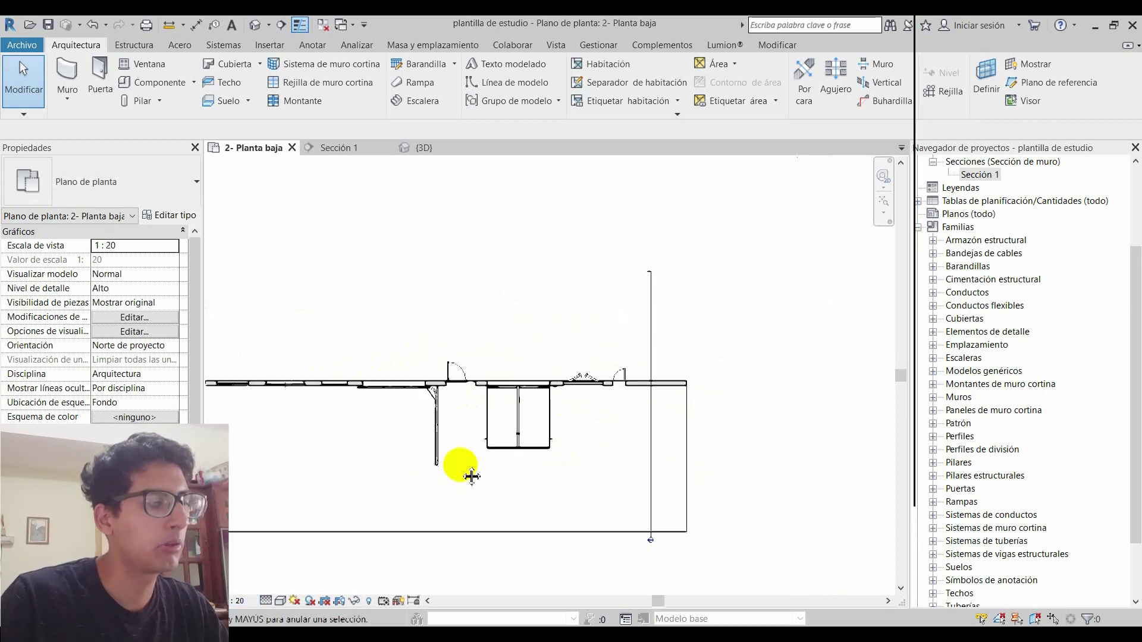
middle_click_drag(460, 467, 587, 446)
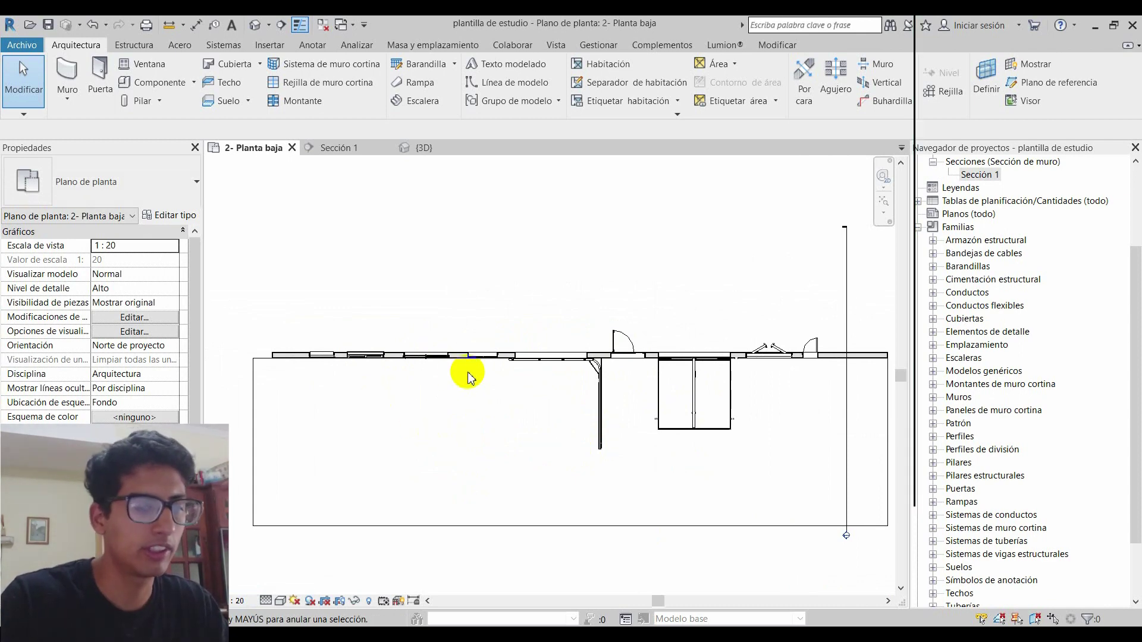
scroll(468, 378, "up", 2)
scroll(459, 383, "up", 2)
scroll(451, 326, "up", 2)
scroll(452, 323, "up", 2)
scroll(541, 376, "down", 2)
scroll(675, 426, "down", 2)
scroll(449, 311, "down", 2)
scroll(566, 334, "down", 2)
mouse_move(566, 335)
middle_mouse_down()
mouse_move(548, 319)
mouse_move(458, 326)
middle_mouse_up()
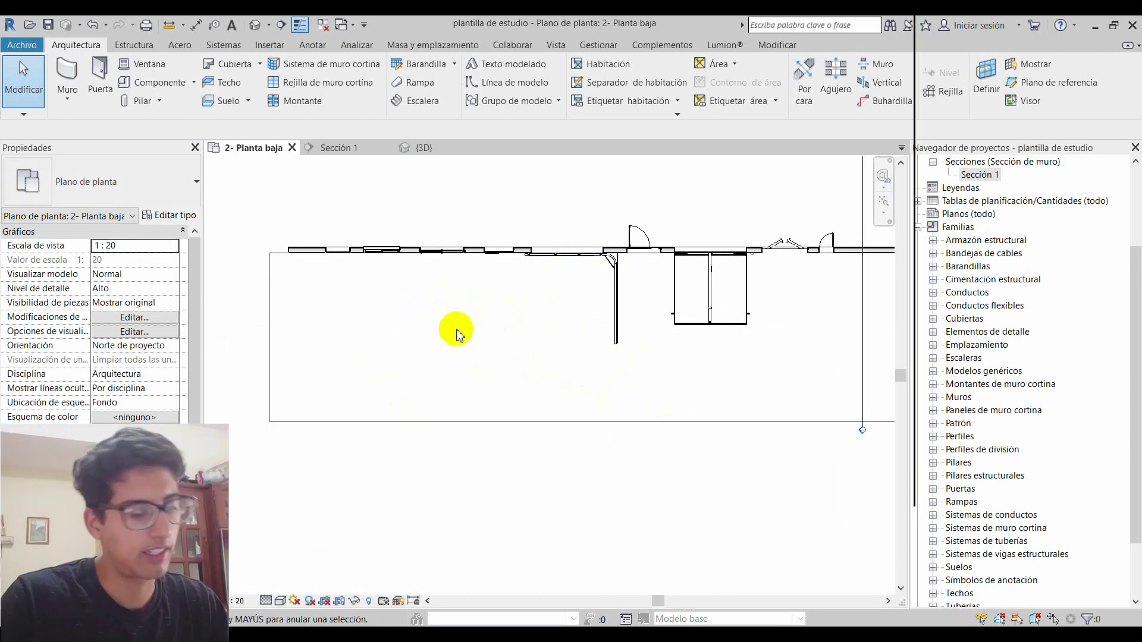
scroll(518, 349, "down", 1)
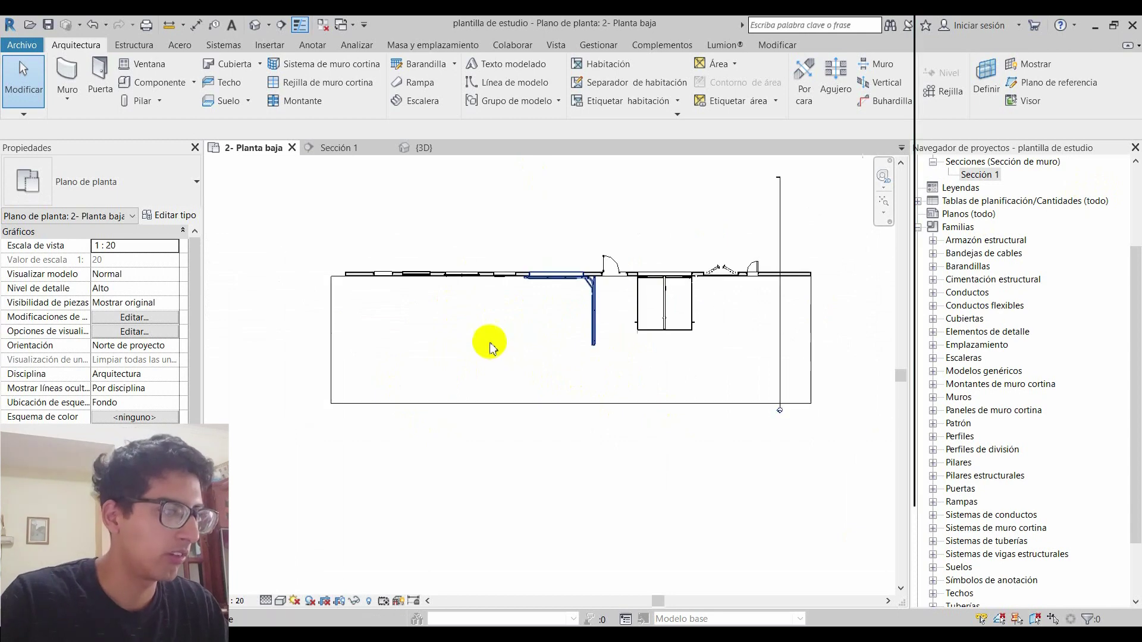
scroll(485, 348, "up", 2)
scroll(470, 347, "down", 1)
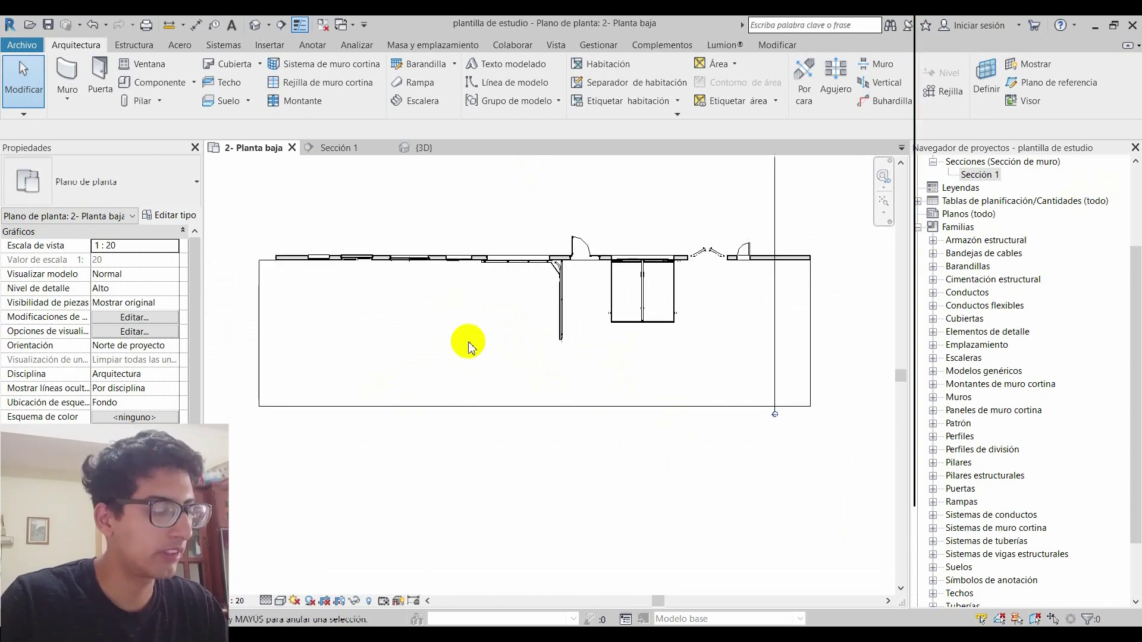
key("d")
key("i")
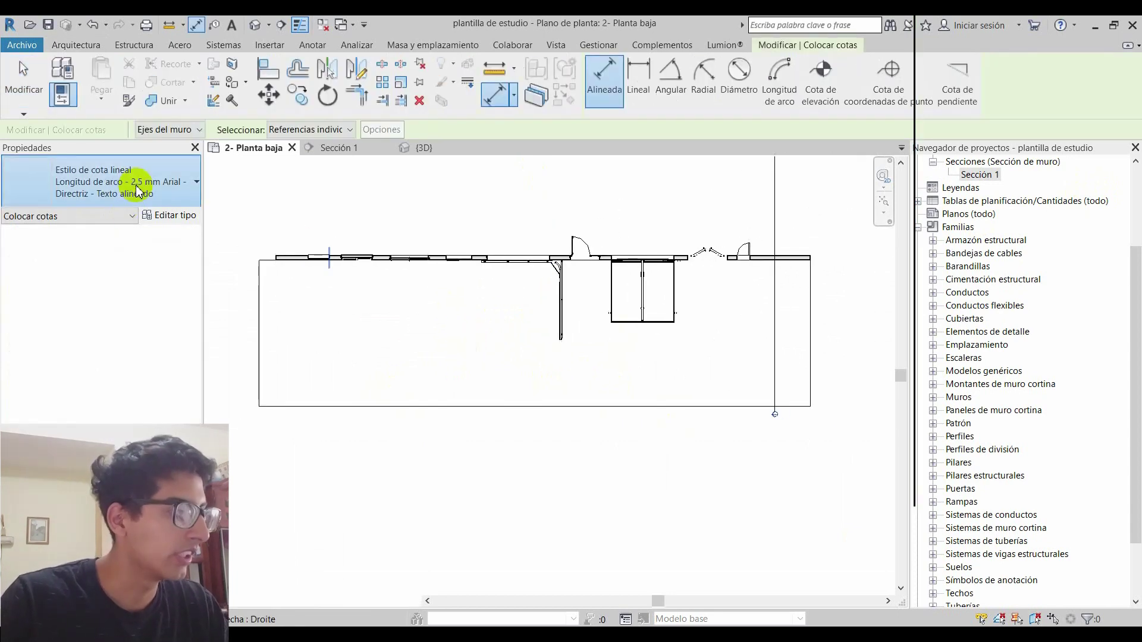
Select the Diagonal - Arial 2.5 mm aligned dimension type
left_click(136, 190)
scroll(146, 416, "up", 5)
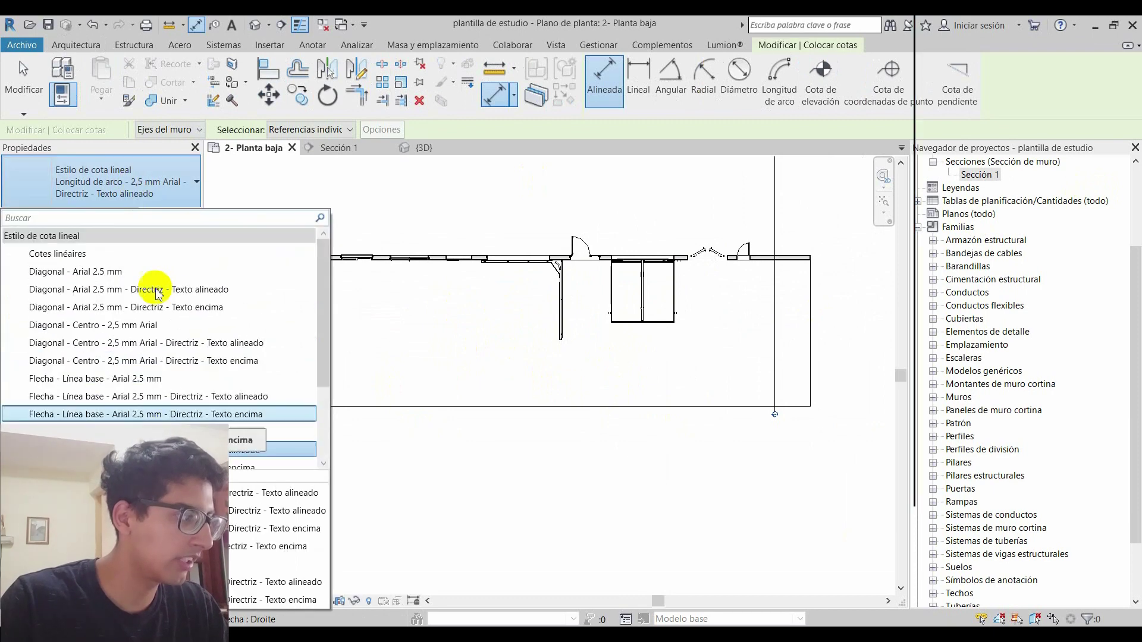
scroll(149, 322, "down", 2)
scroll(181, 291, "up", 2)
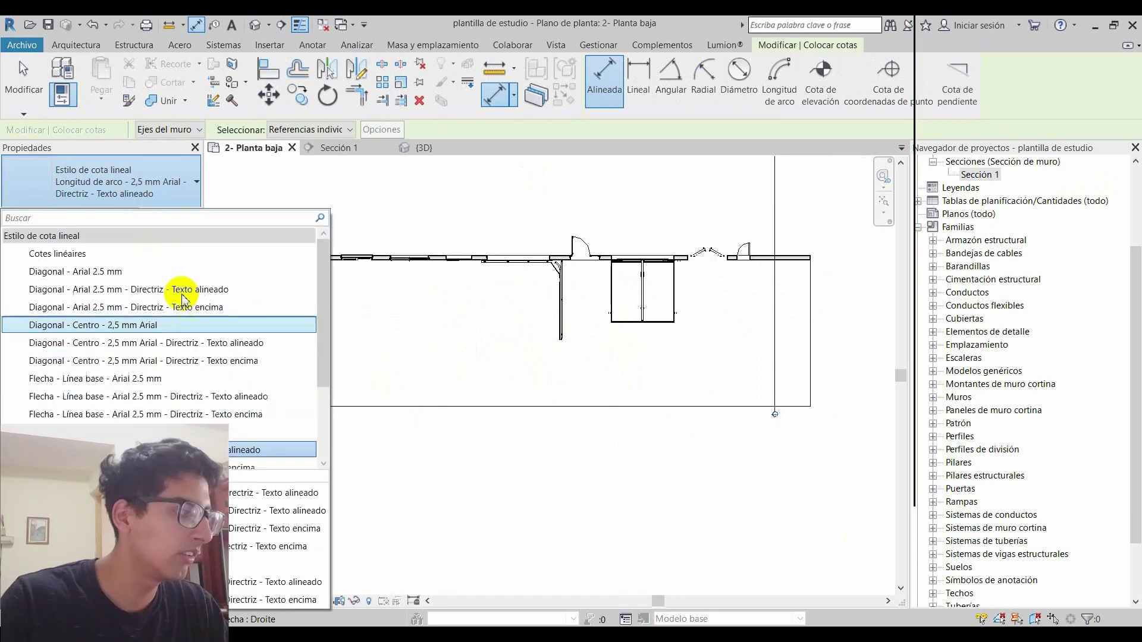
left_click(68, 271)
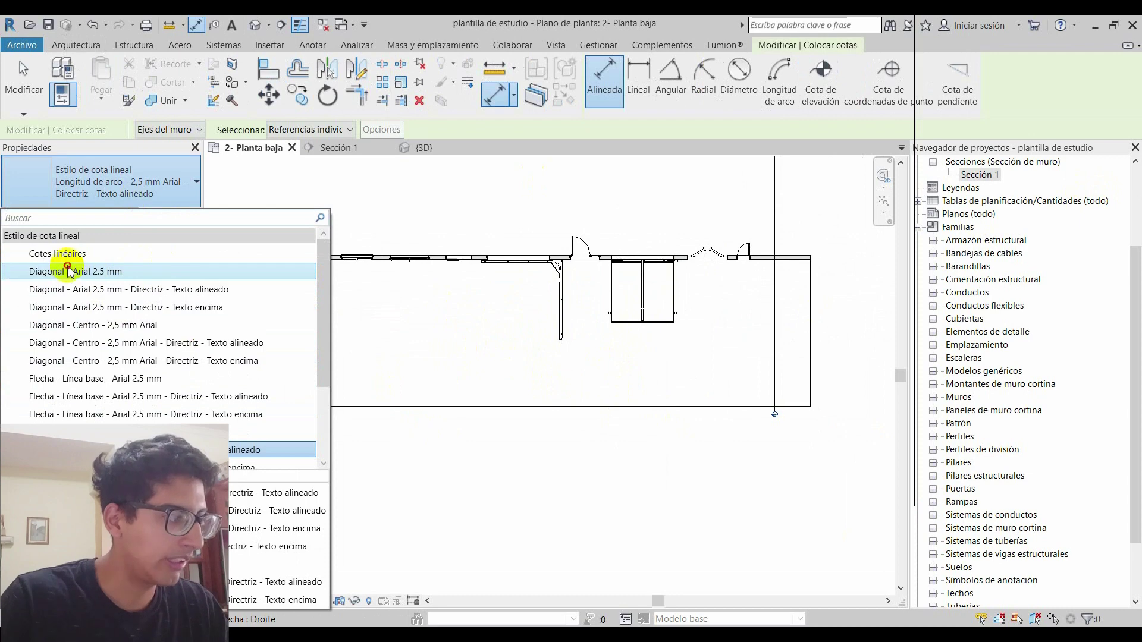
Dimension the front wall with a 26.80 m aligned dimension
left_click(257, 313)
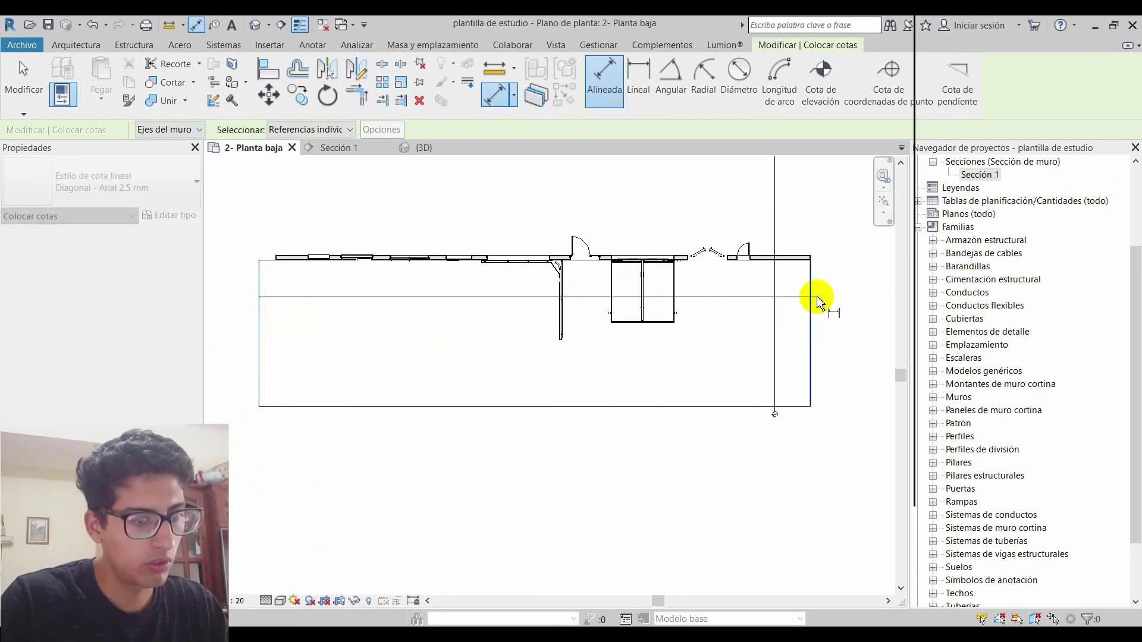
scroll(529, 306, "up", 2)
scroll(565, 293, "up", 2)
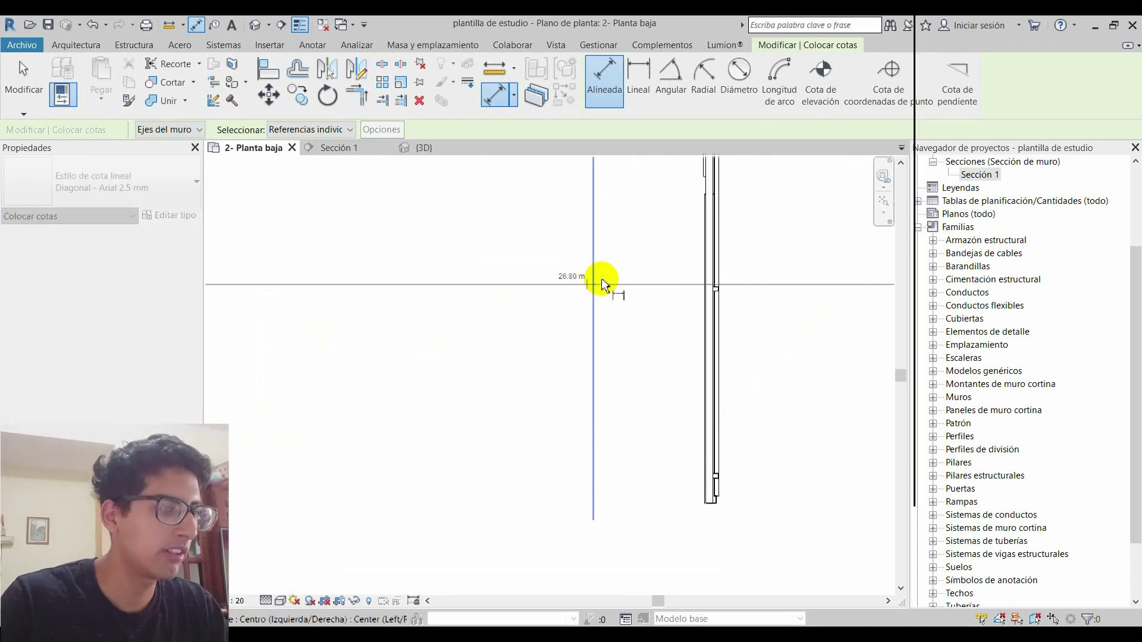
scroll(598, 281, "up", 2)
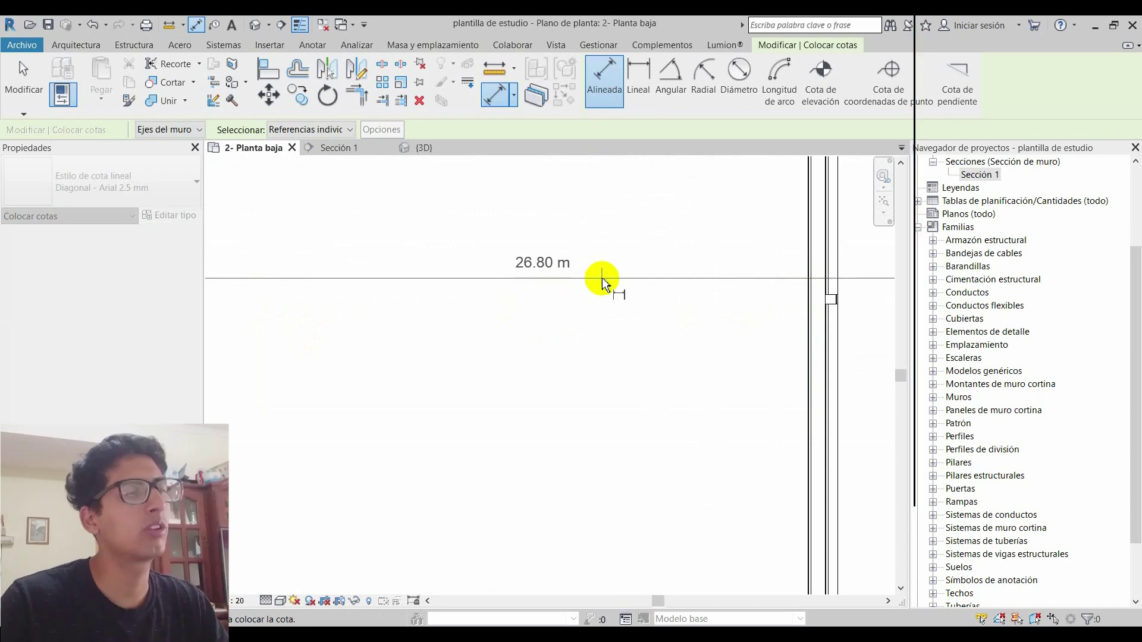
scroll(602, 277, "down", 1)
scroll(602, 280, "down", 2)
scroll(597, 310, "down", 2)
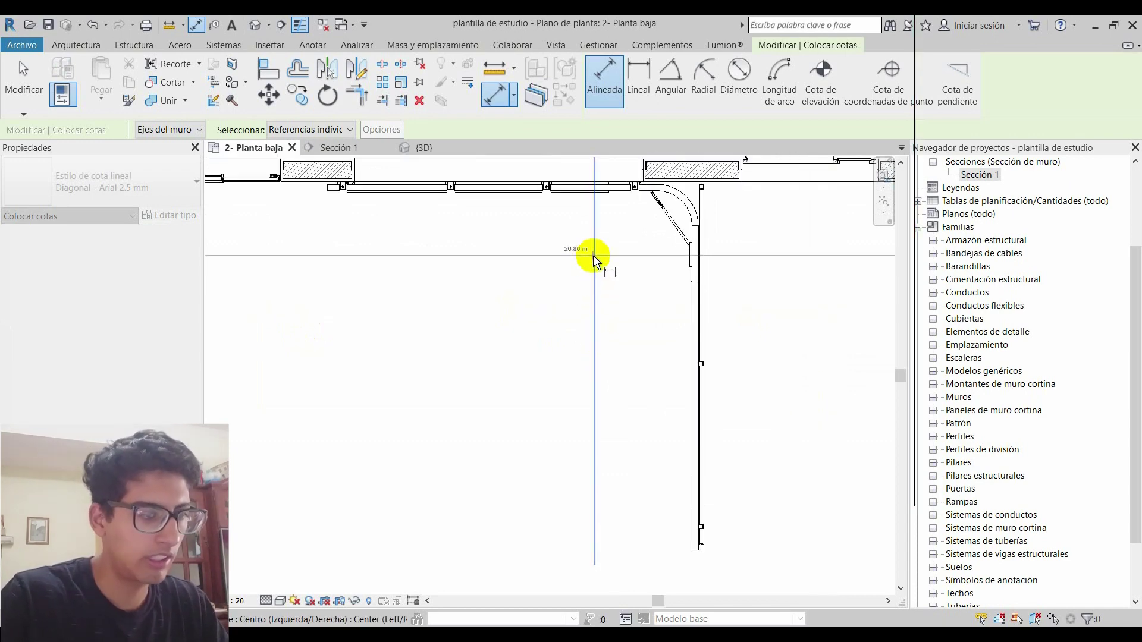
scroll(594, 298, "down", 2)
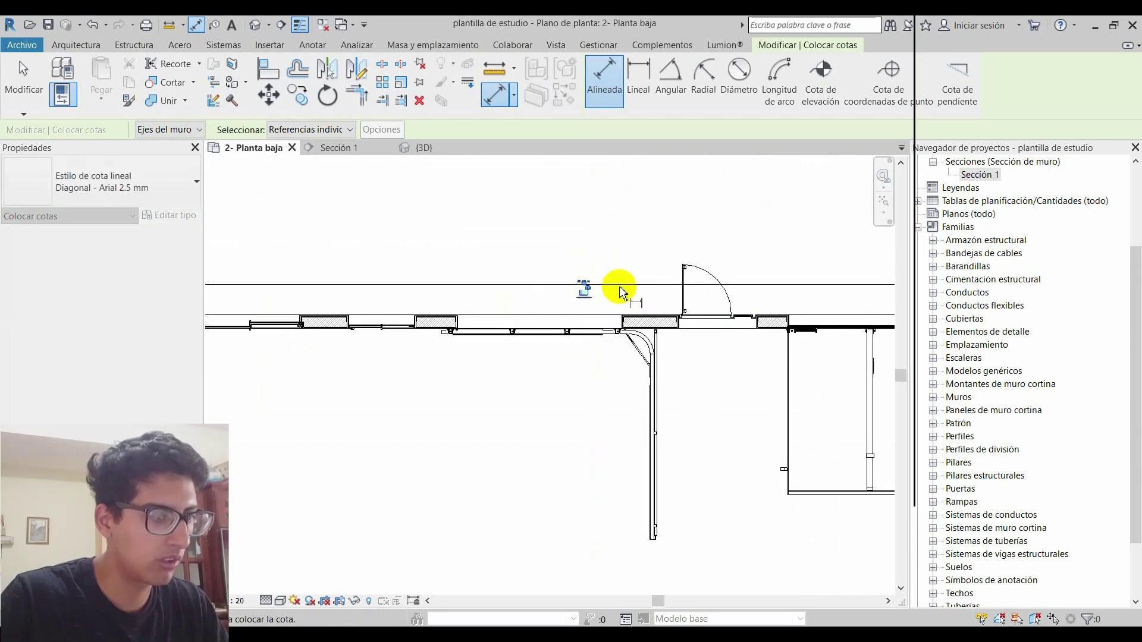
key("Escape")
key("Escape")
scroll(607, 295, "down", 1)
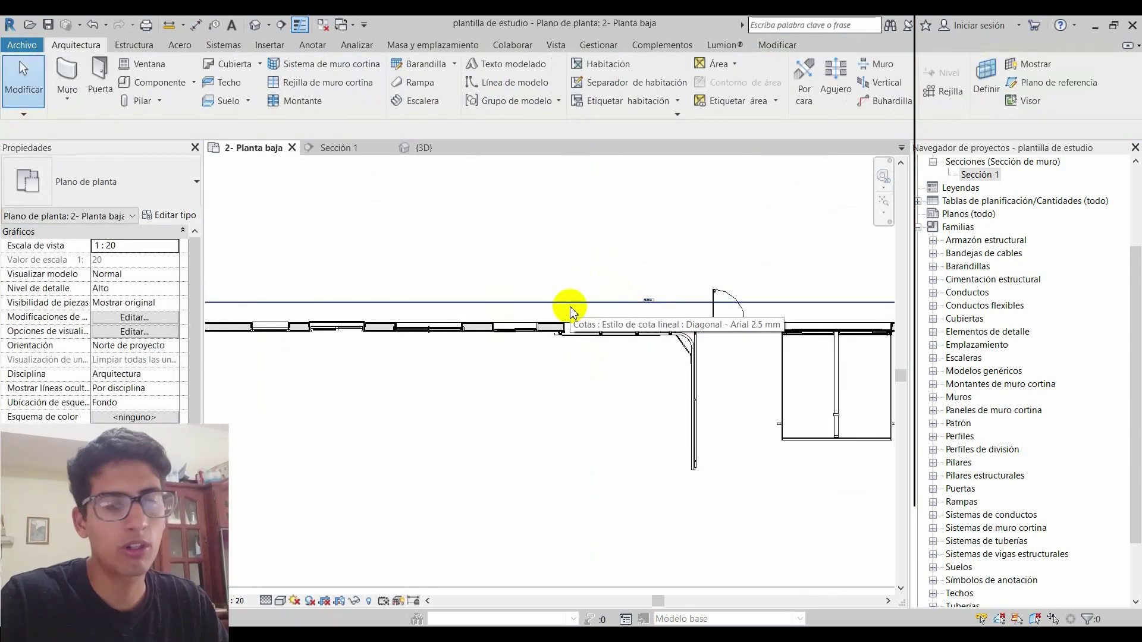
Delete the 26.80 m dimension above the wall
scroll(574, 311, "down", 2)
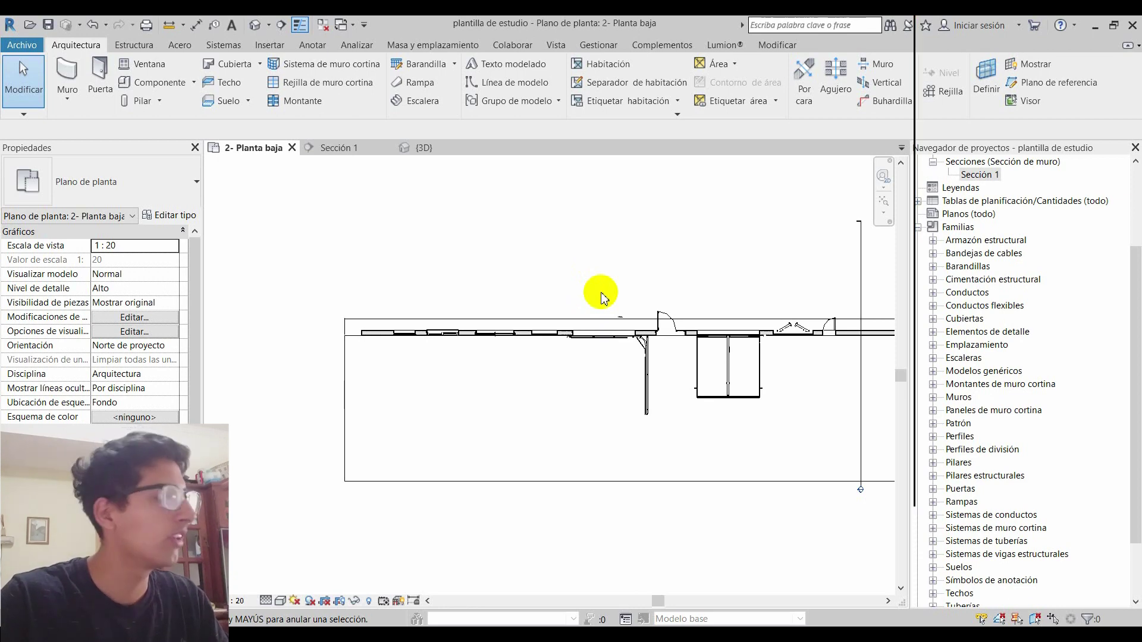
scroll(603, 324, "up", 2)
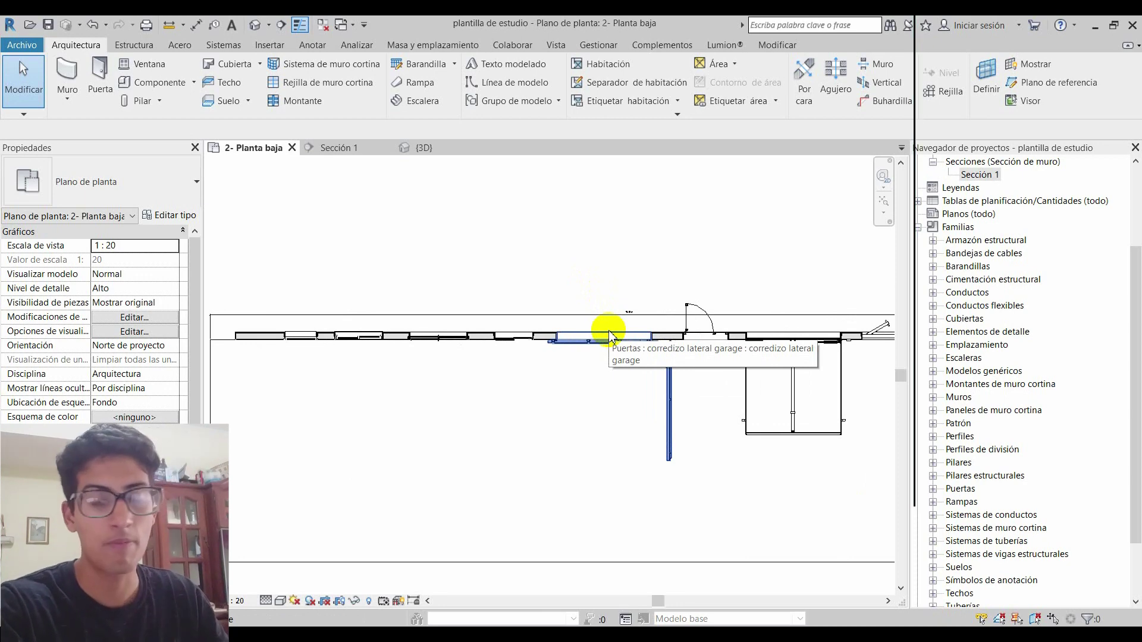
left_click(582, 311)
key("Delete")
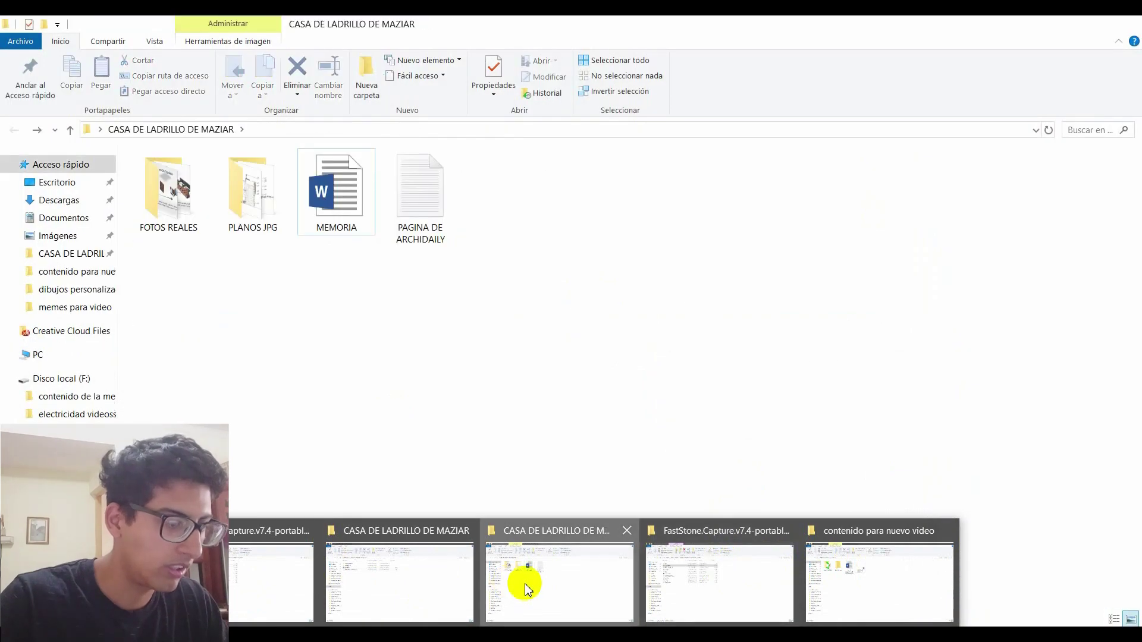
Go to Escritorio > contenido para nuevo video > mario hablando and open homerspien
left_click(523, 581)
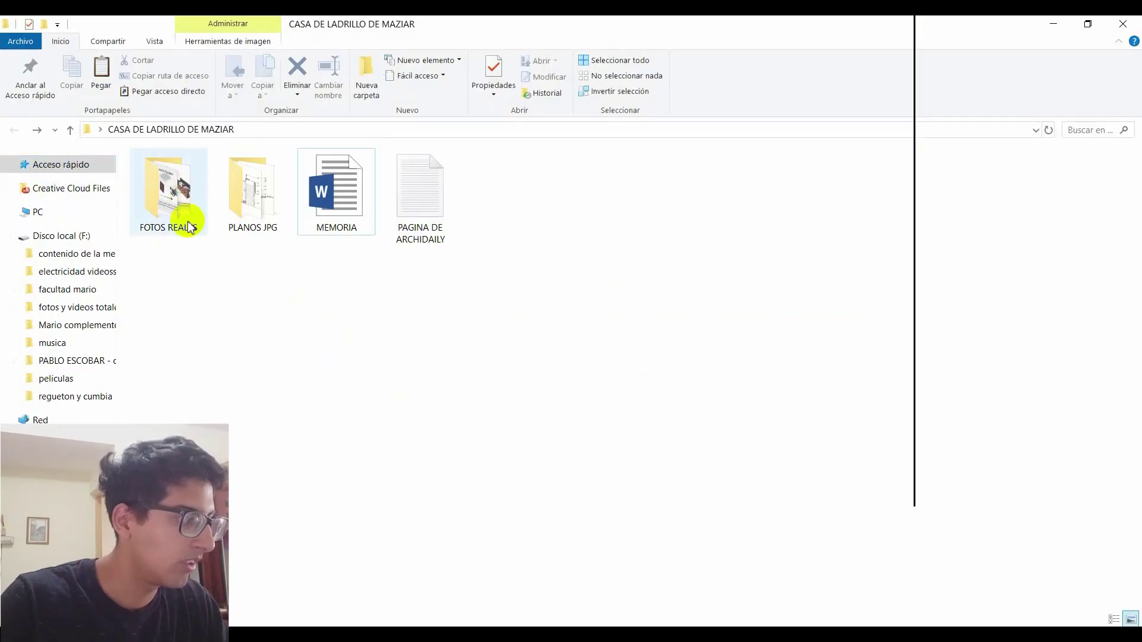
mouse_move(62, 325)
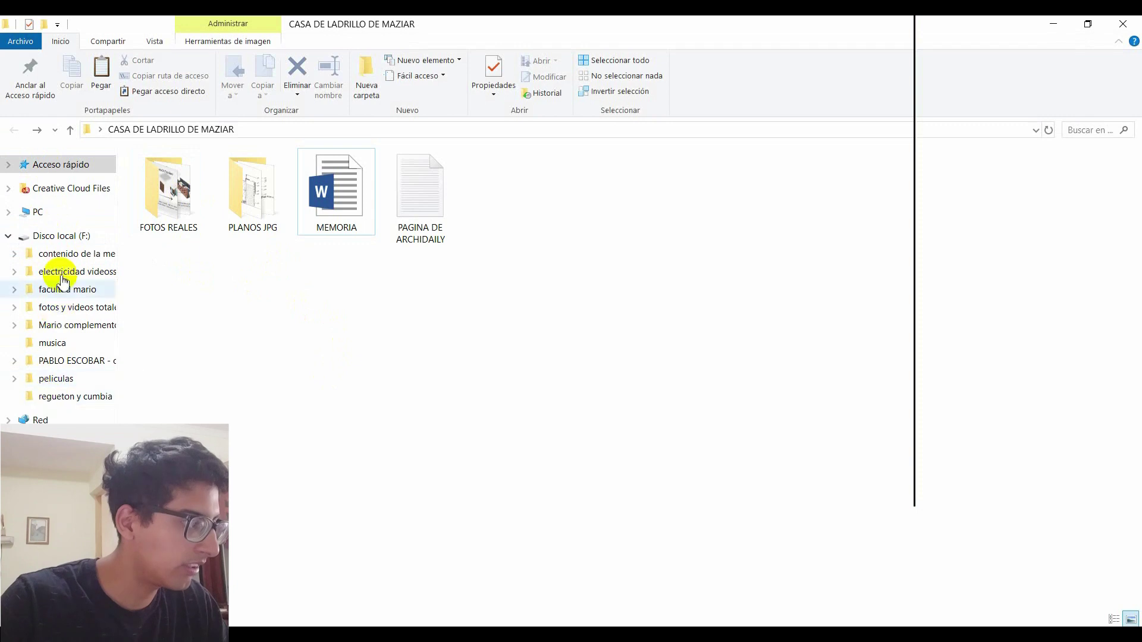
left_click(39, 213)
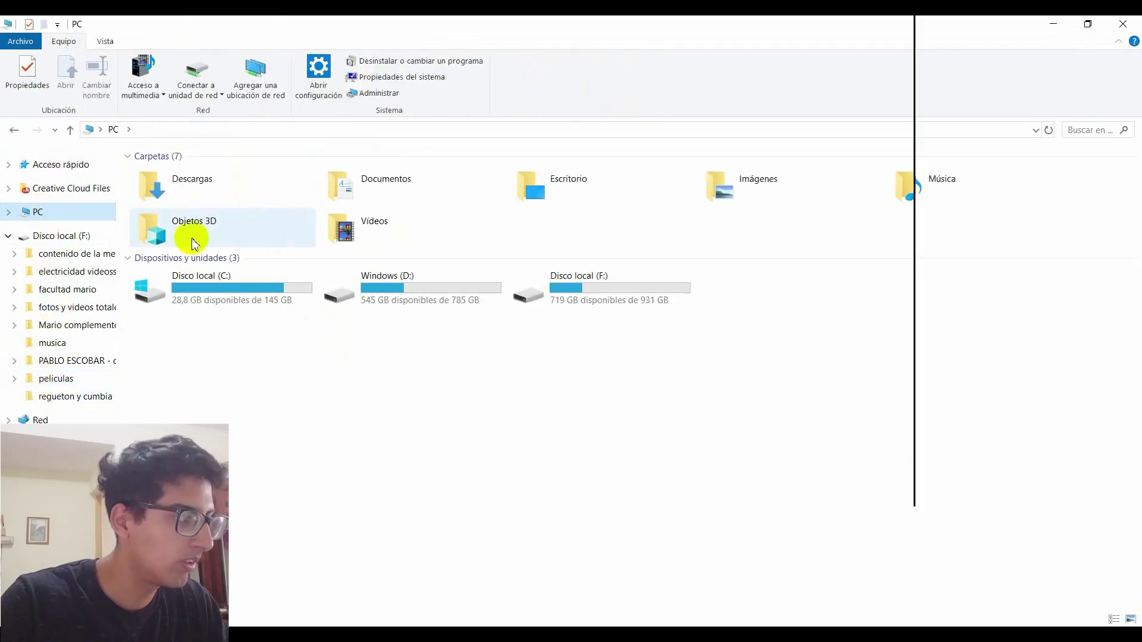
double_click(585, 187)
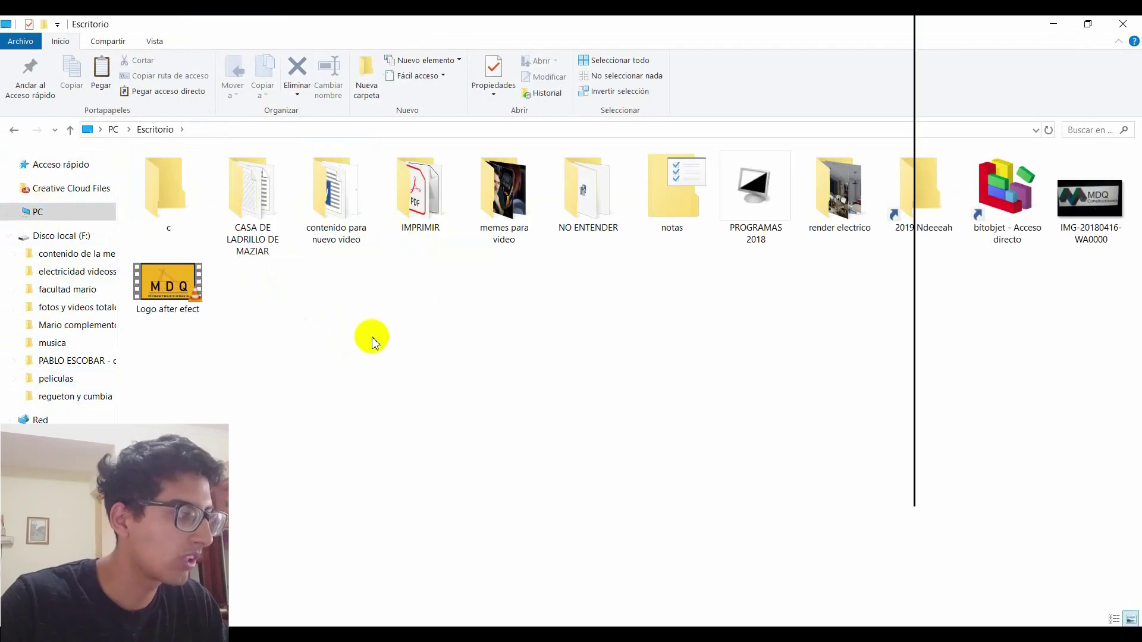
left_click(337, 200)
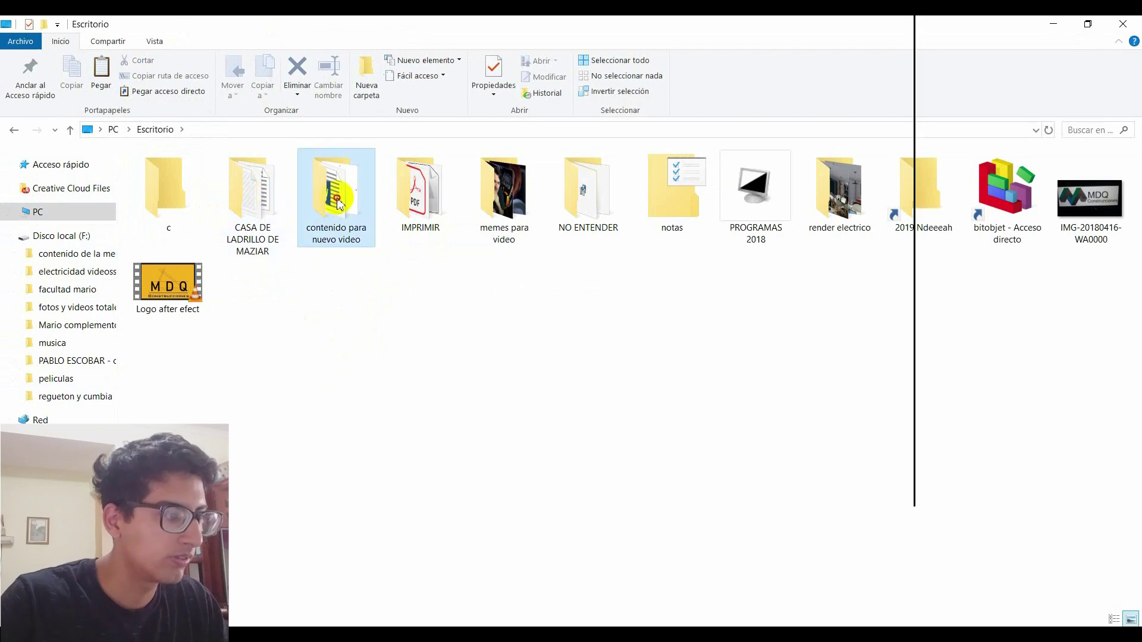
double_click(337, 200)
double_click(173, 189)
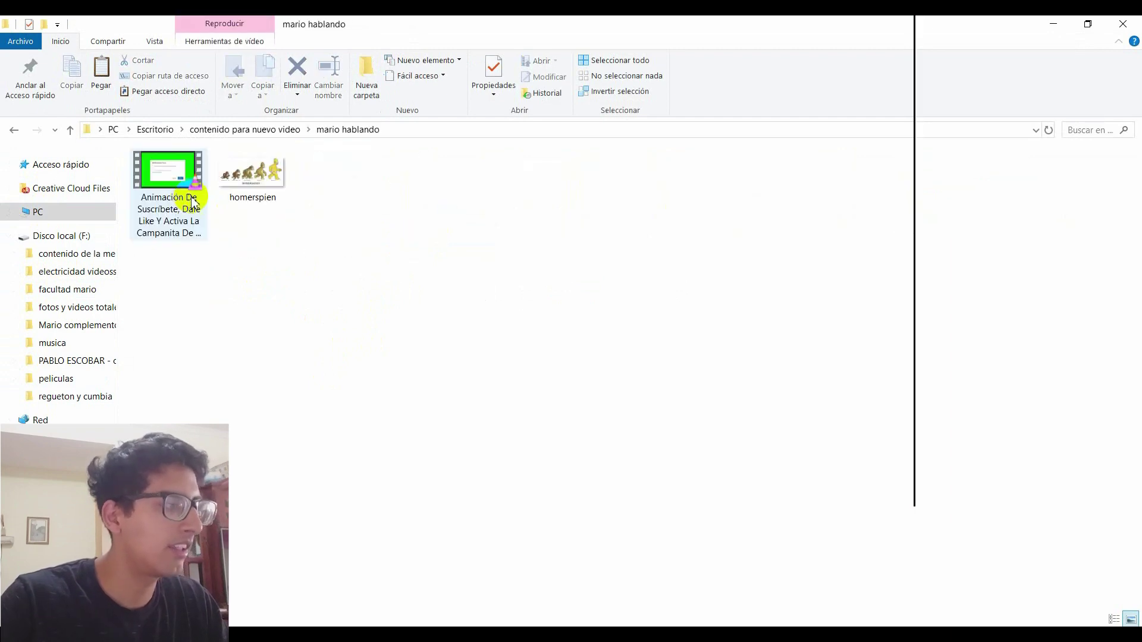
left_click(234, 186)
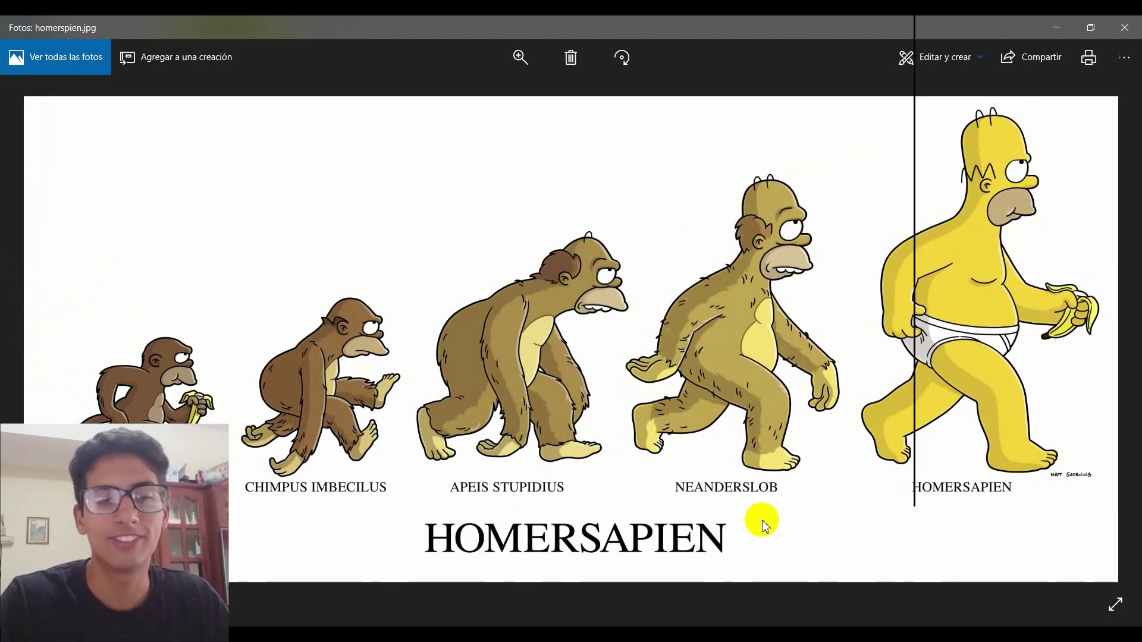
Close the homerspien picture in Photos
left_click(1125, 27)
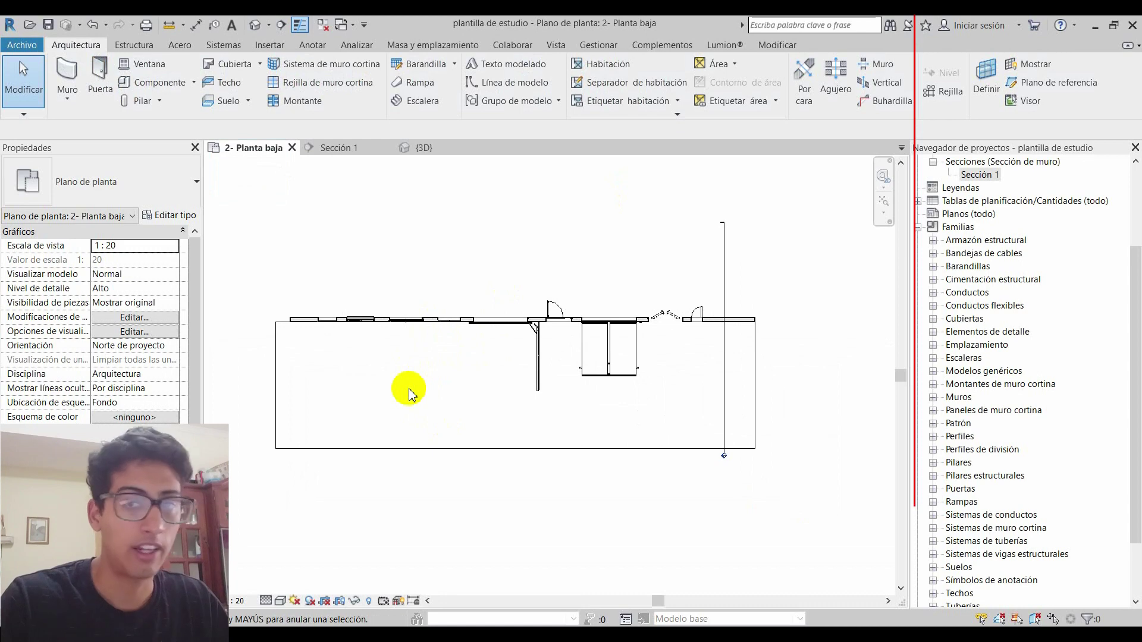
Review the Sección 1 and 3D views, then return to 2- Planta baja and start a floor
middle_click_drag(414, 397, 397, 355)
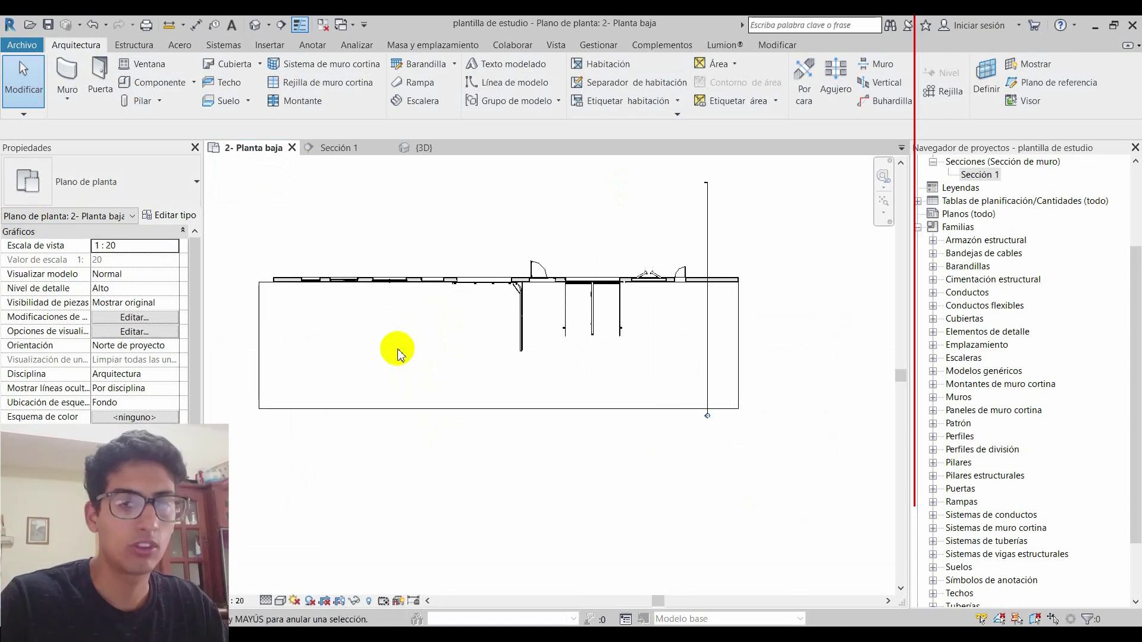
scroll(403, 351, "down", 2)
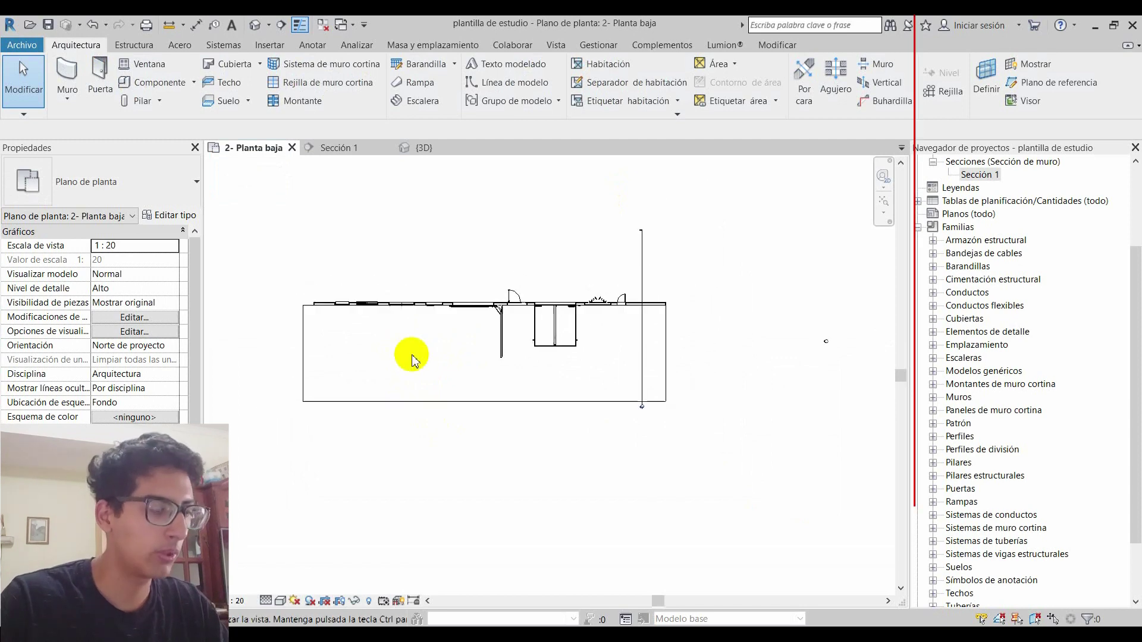
left_click(324, 149)
middle_click_drag(595, 280, 534, 287)
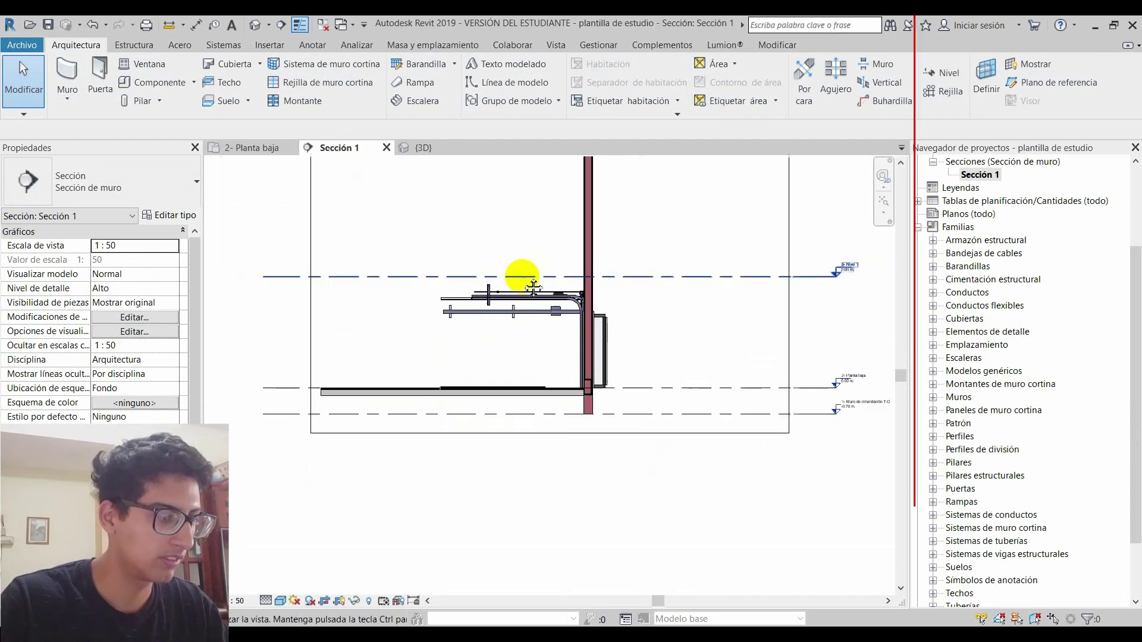
left_click(429, 148)
scroll(531, 223, "down", 3)
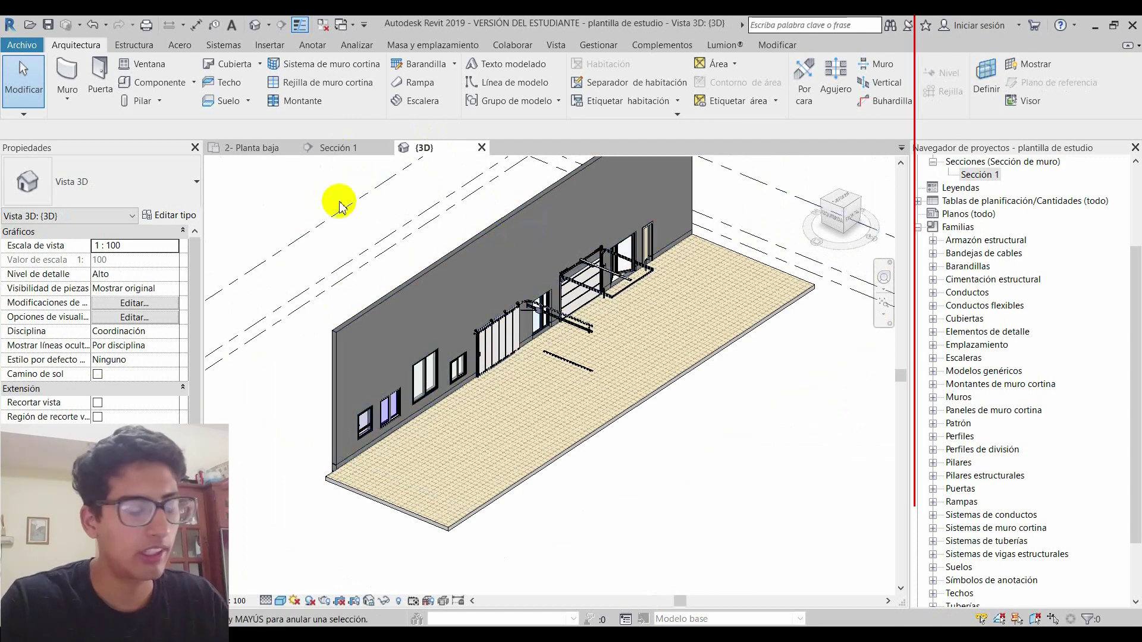
left_click(252, 149)
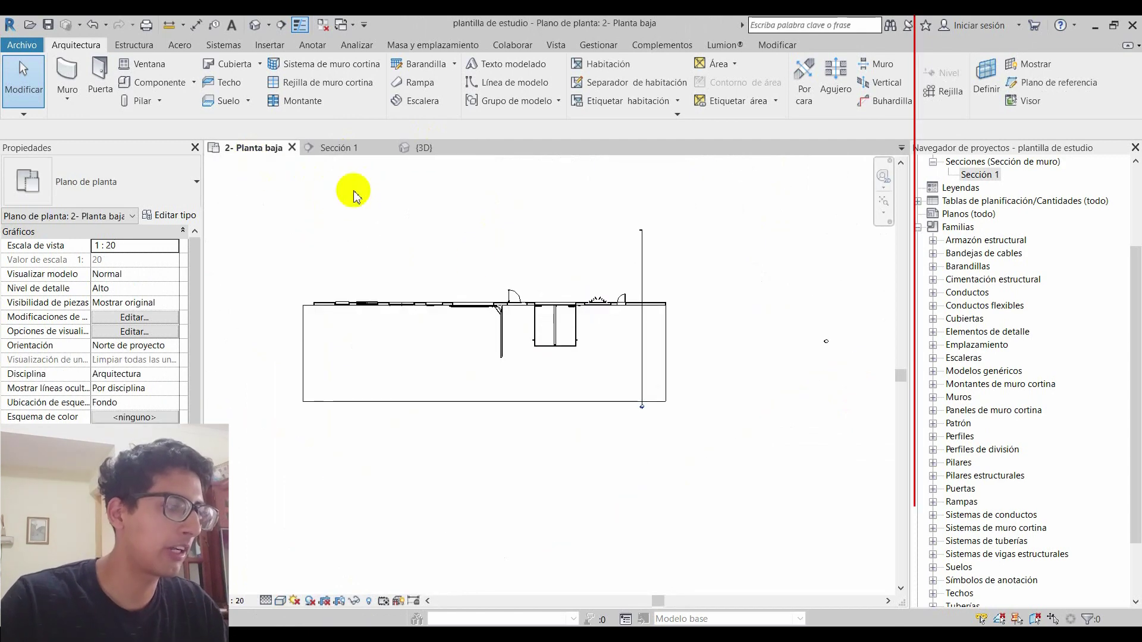
middle_click_drag(505, 366, 510, 306)
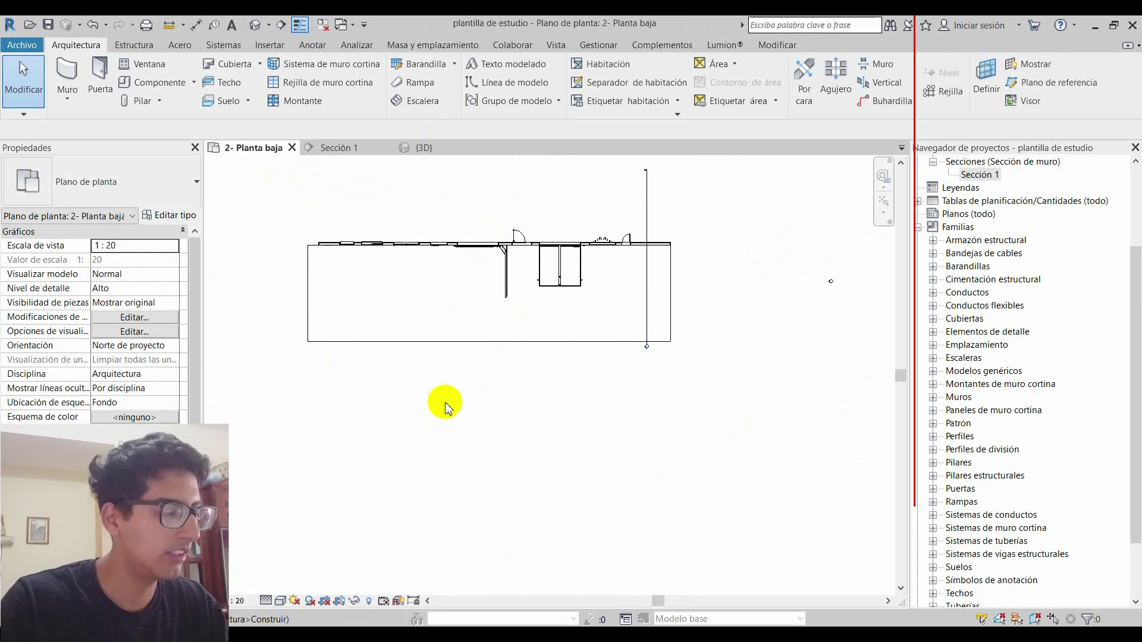
key("s")
key("b")
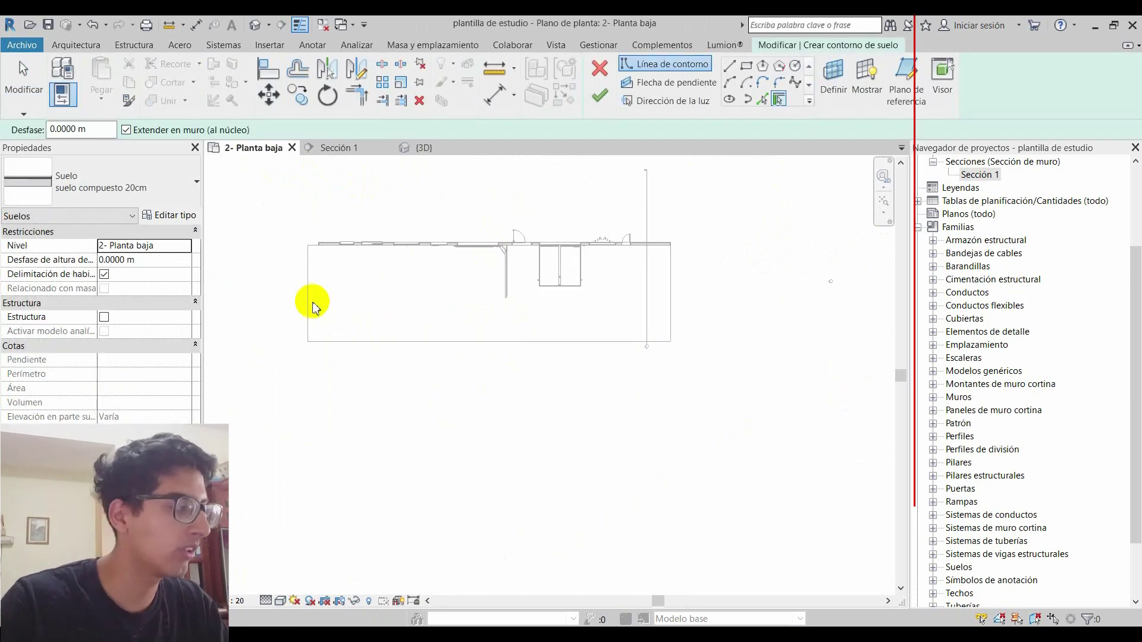
Add a 52.560 m² rectangular Suelo tierra floor beyond the wall's right end
left_click(160, 192)
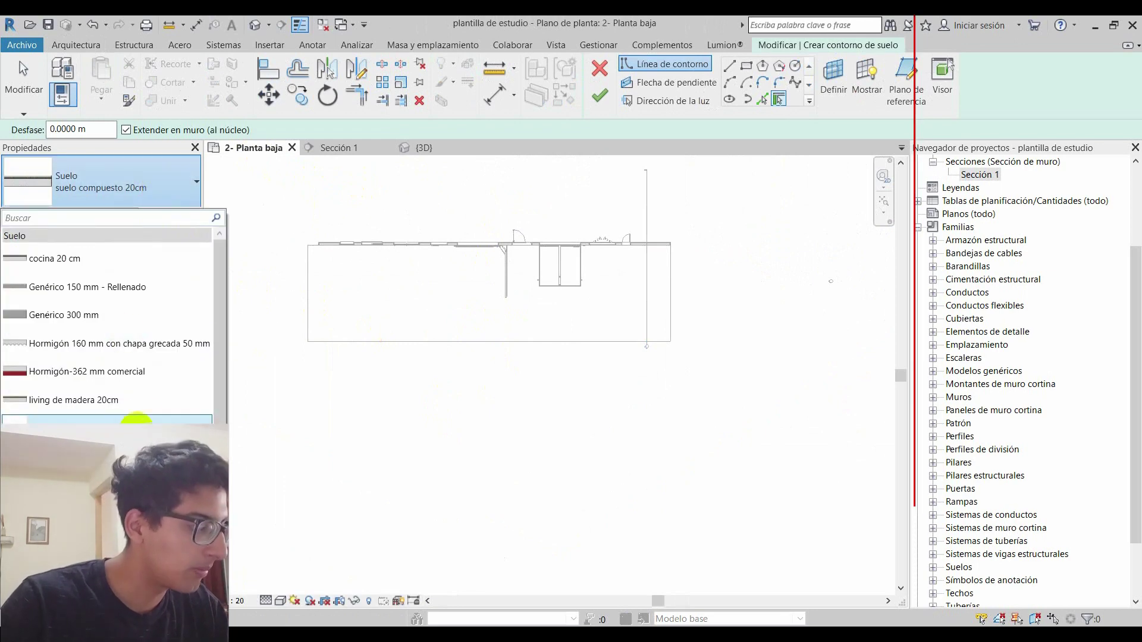
scroll(148, 416, "down", 1)
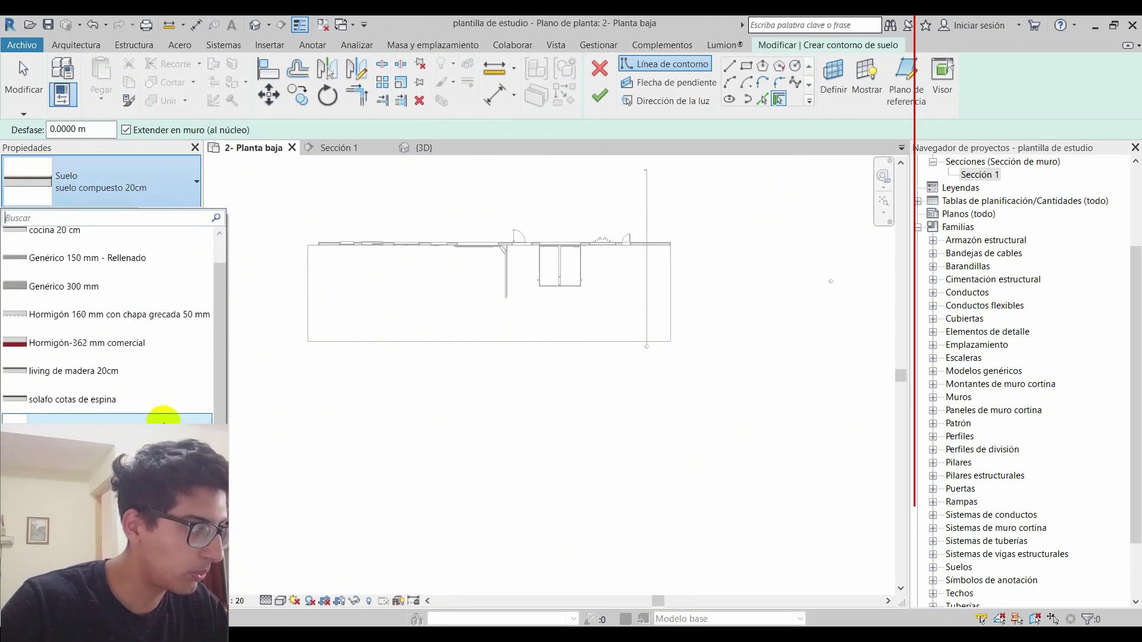
left_click(119, 419)
scroll(698, 310, "up", 2)
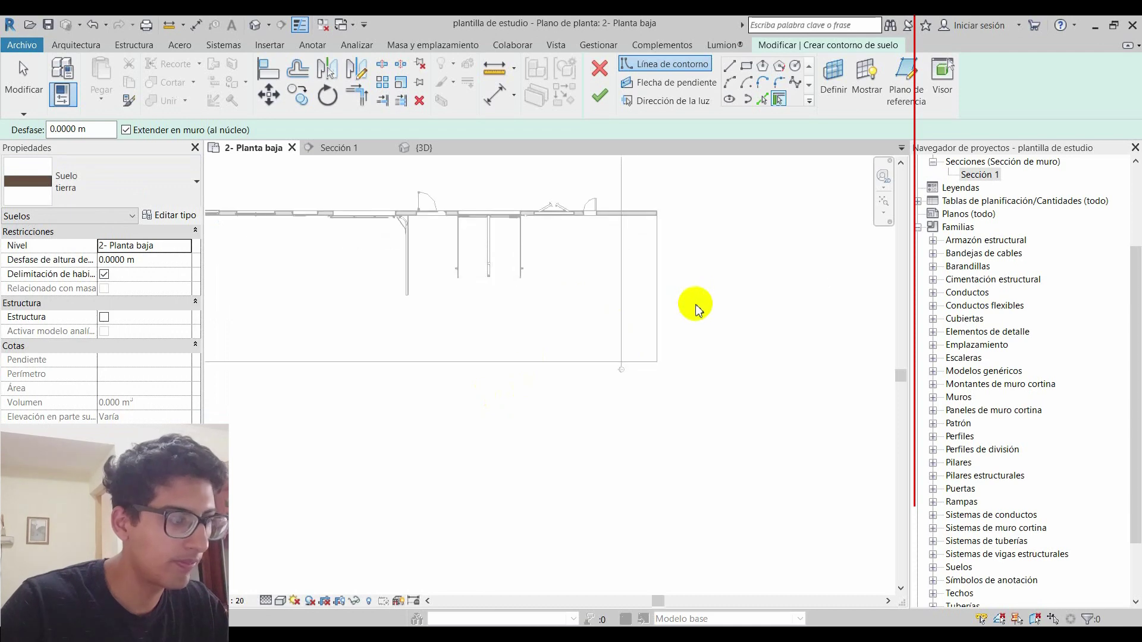
left_click(749, 66)
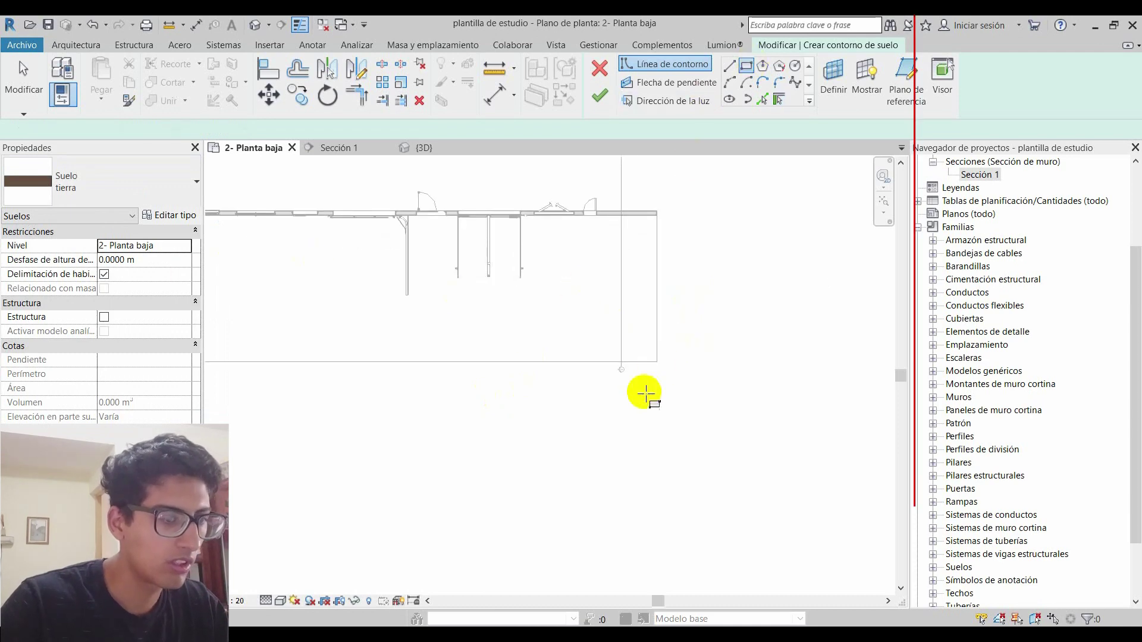
left_click(657, 360)
left_click(806, 212)
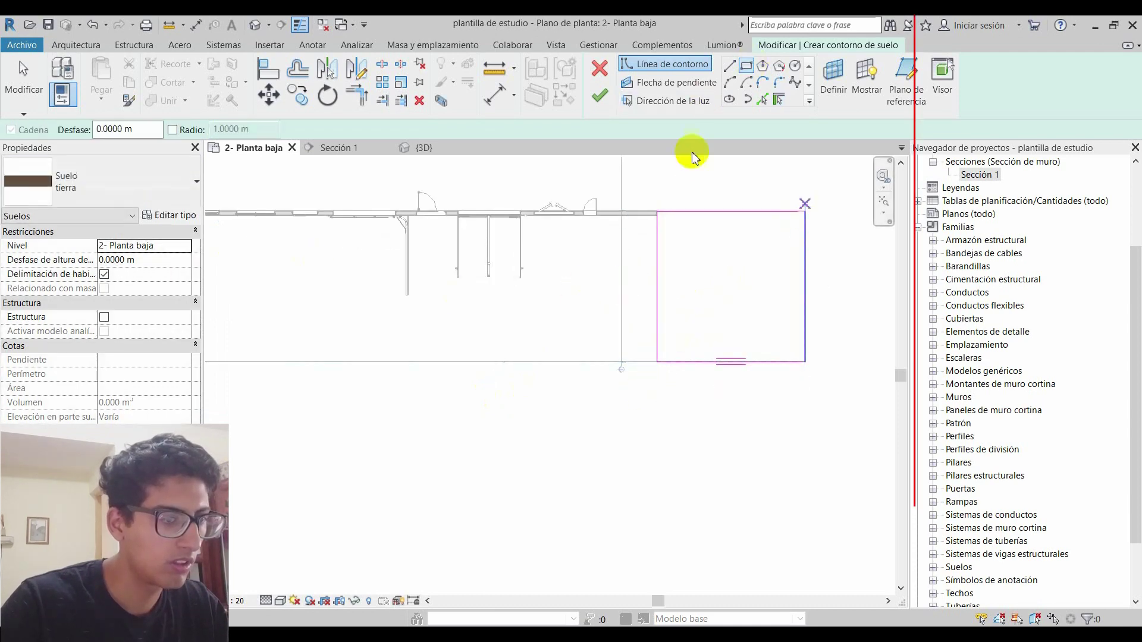
left_click(599, 95)
scroll(538, 300, "down", 2)
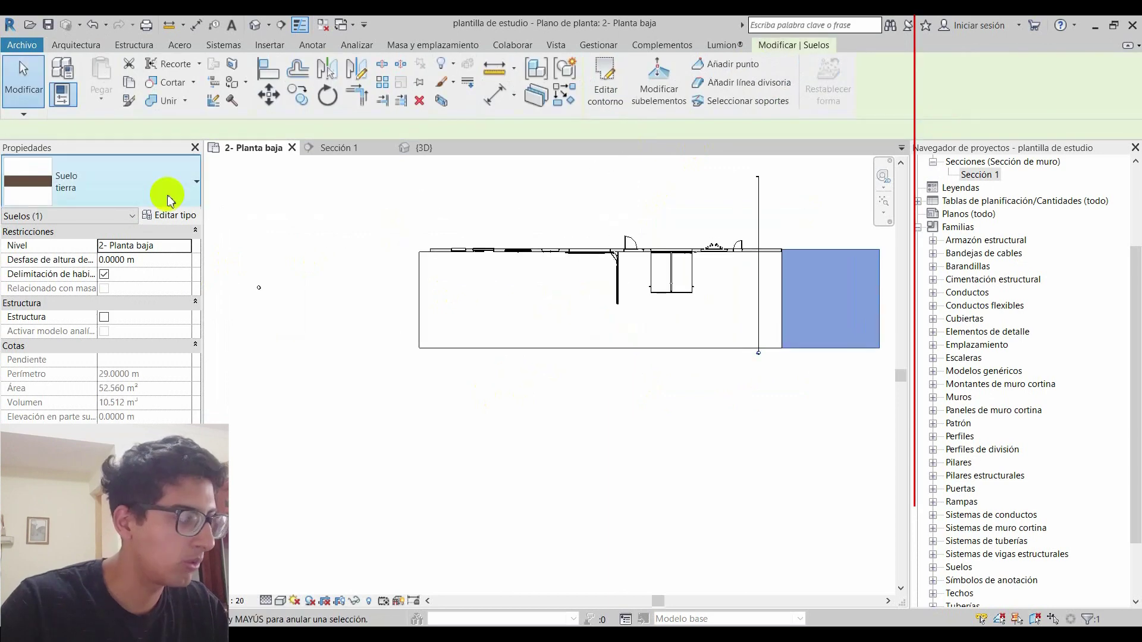
left_click(148, 189)
left_click(474, 225)
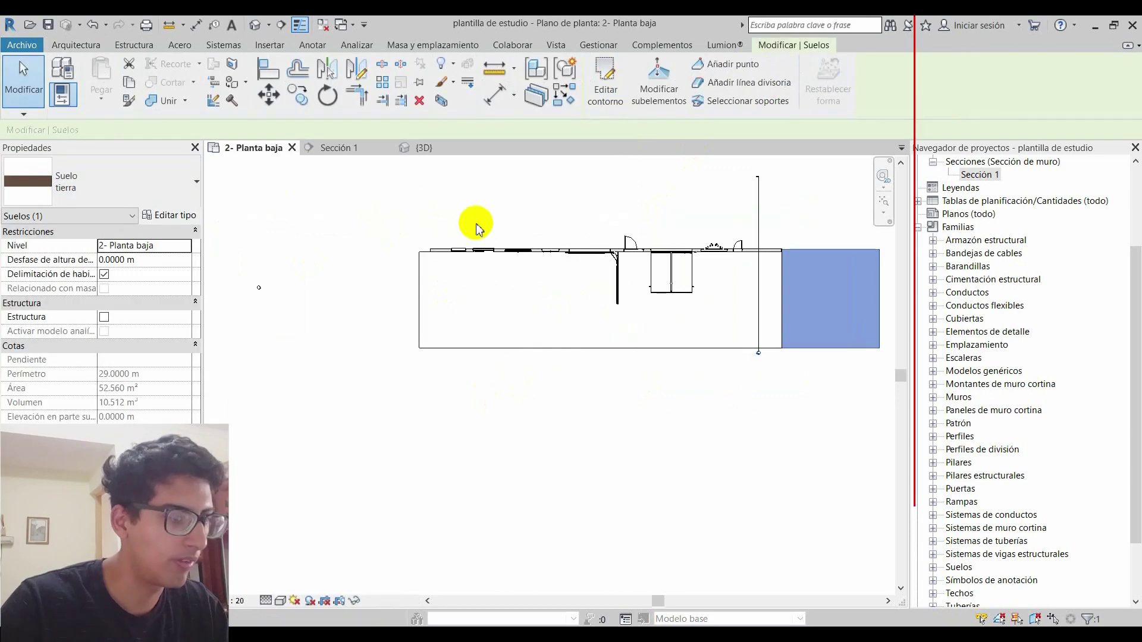
left_click(216, 100)
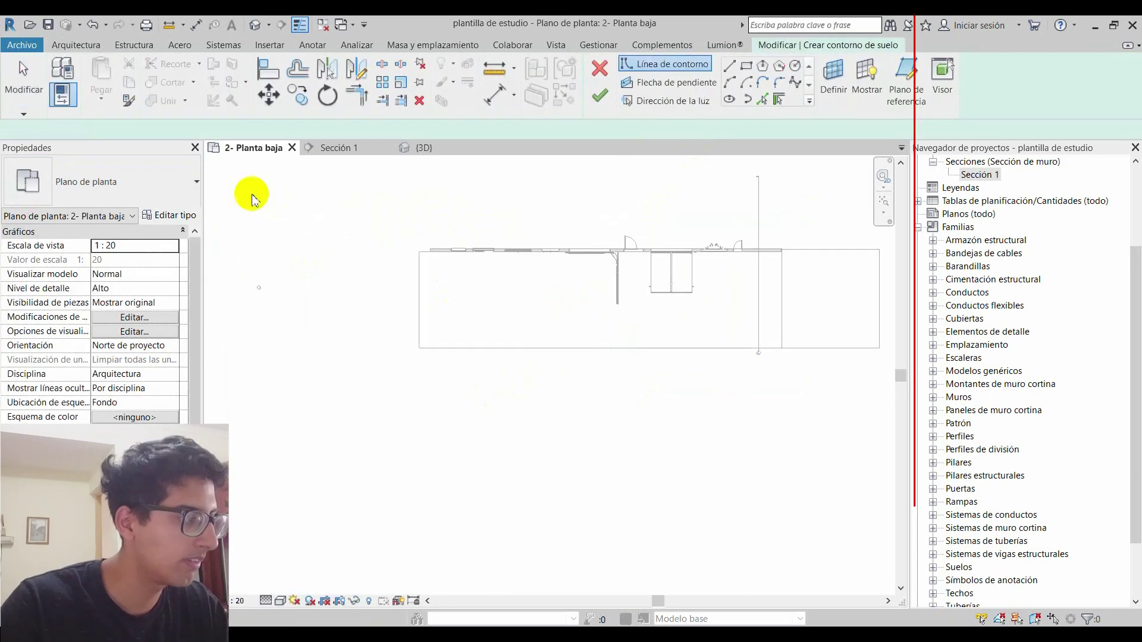
Add an 80.230 m² rectangular 'solafo cotas de espina' floor at the building's left end
left_click(166, 184)
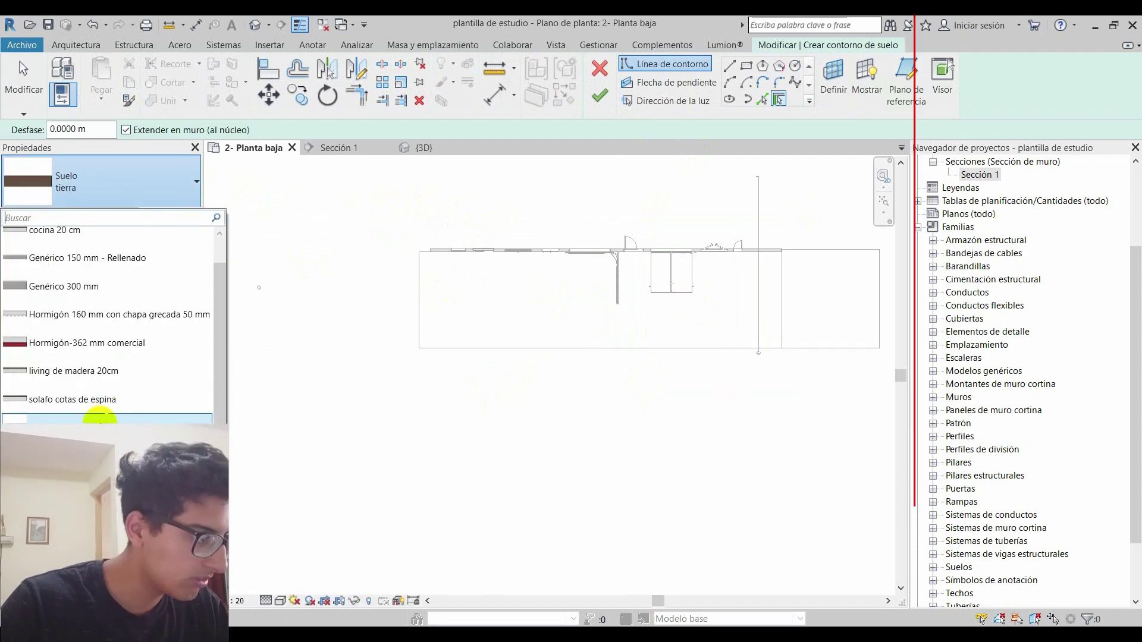
left_click(103, 399)
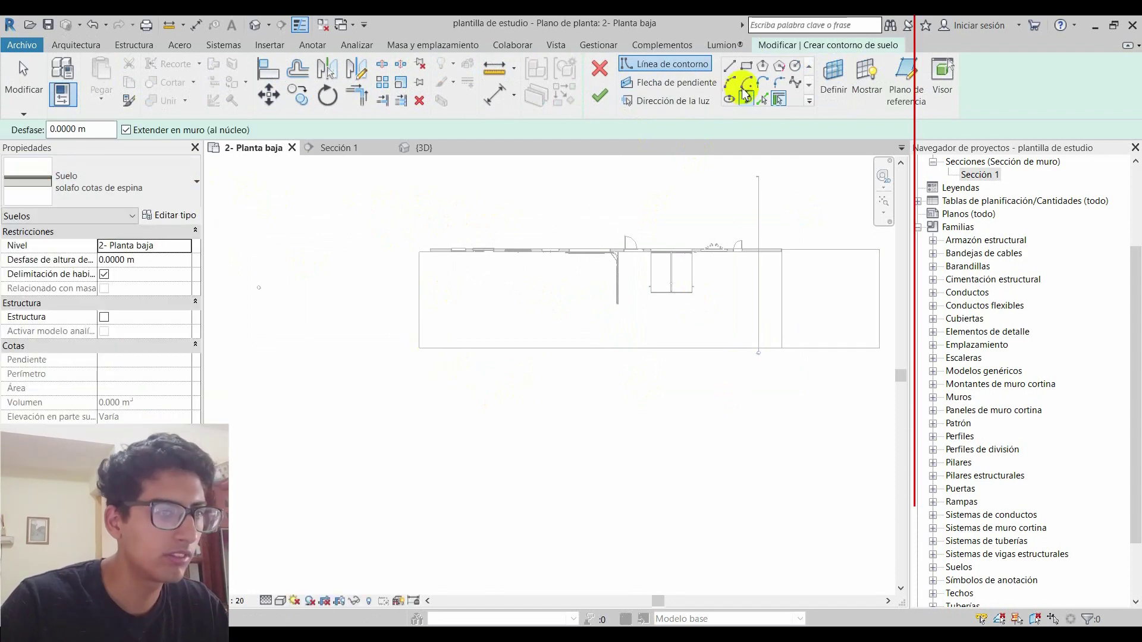
left_click(747, 65)
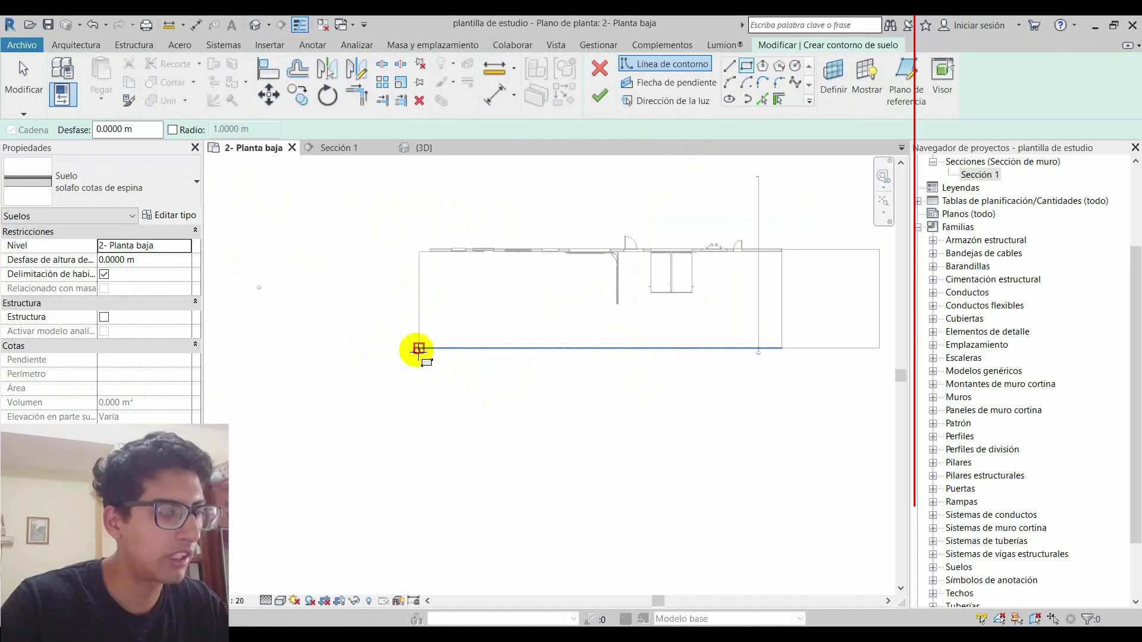
left_click(419, 348)
left_click(266, 251)
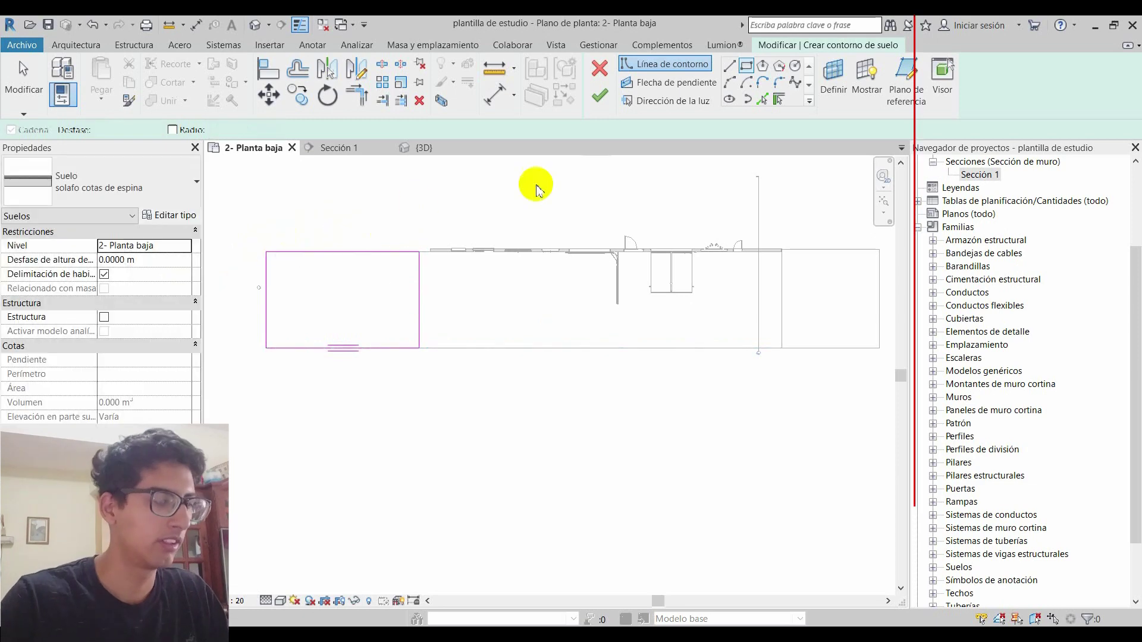
left_click(598, 96)
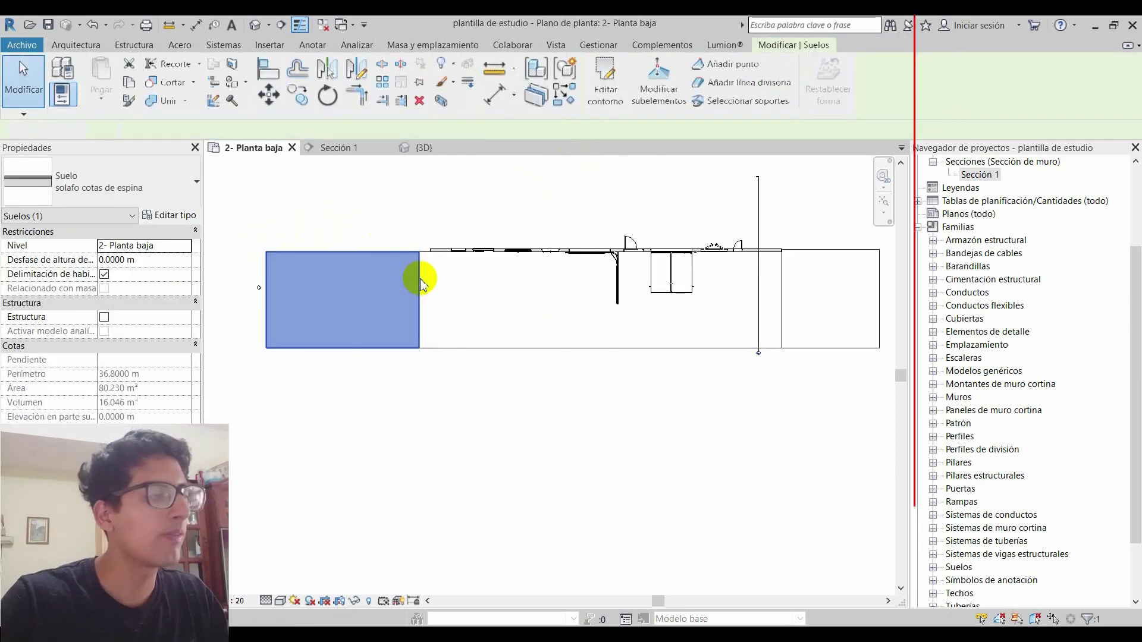
key("Escape")
middle_click_drag(421, 284, 497, 288)
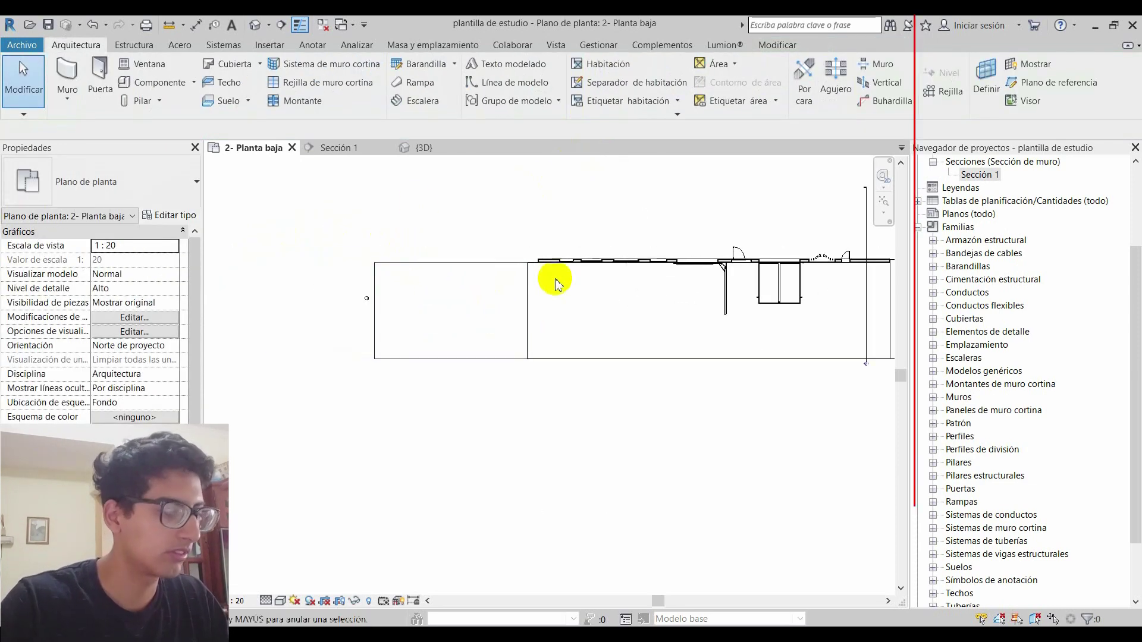
Add a 210 m² rectangular 'living de madera 20cm' floor below the building
middle_click_drag(484, 301, 457, 278)
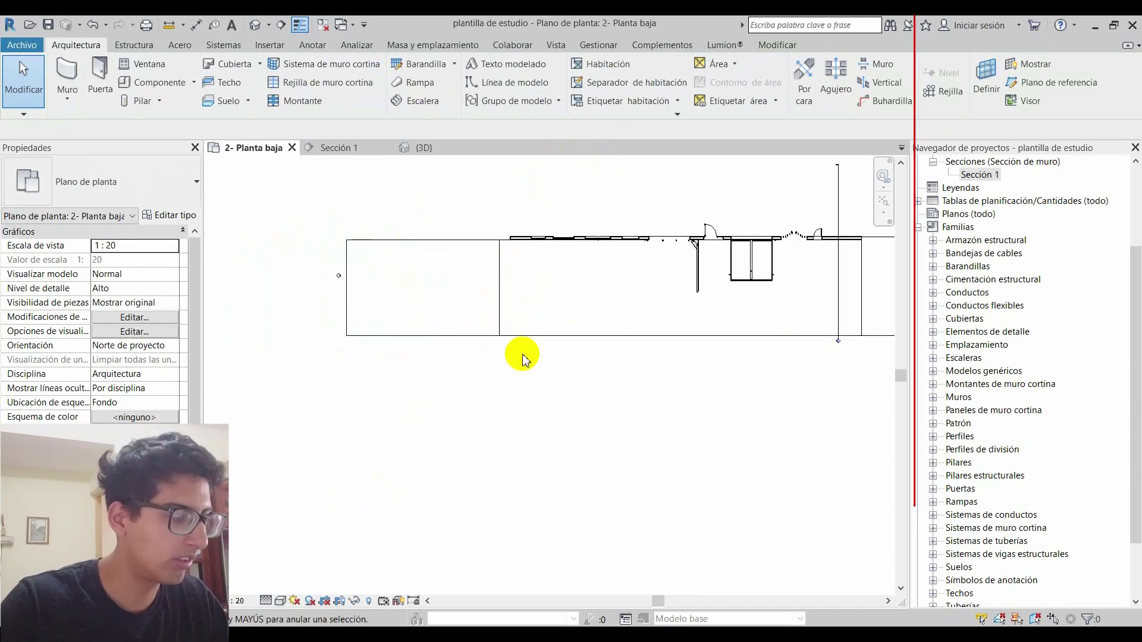
middle_click_drag(522, 359, 513, 356)
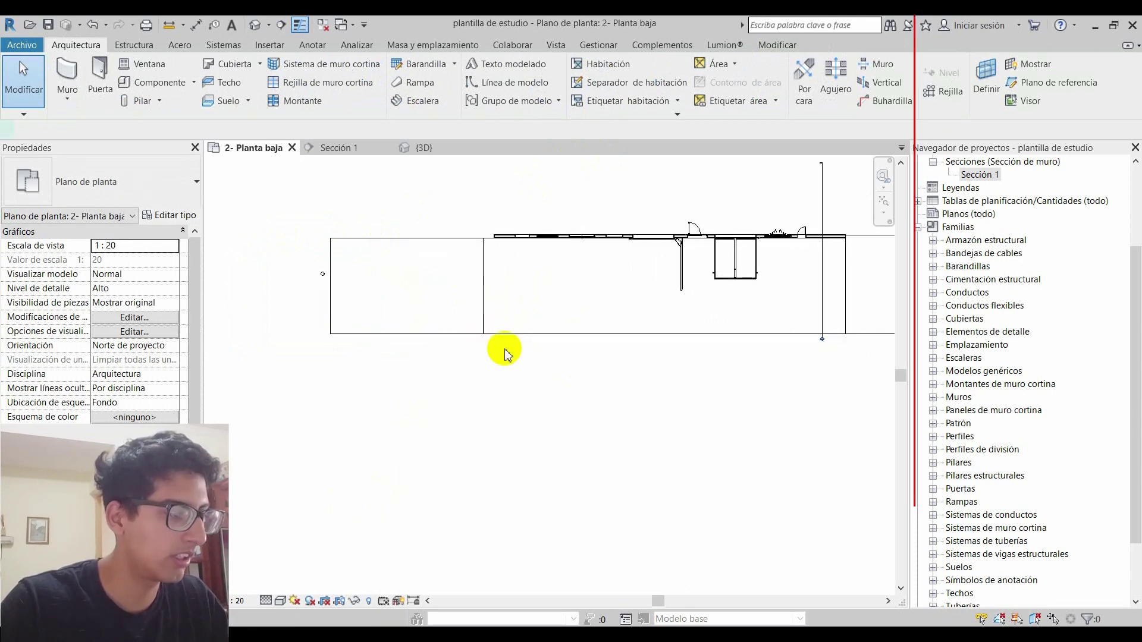
key("Return")
left_click(150, 191)
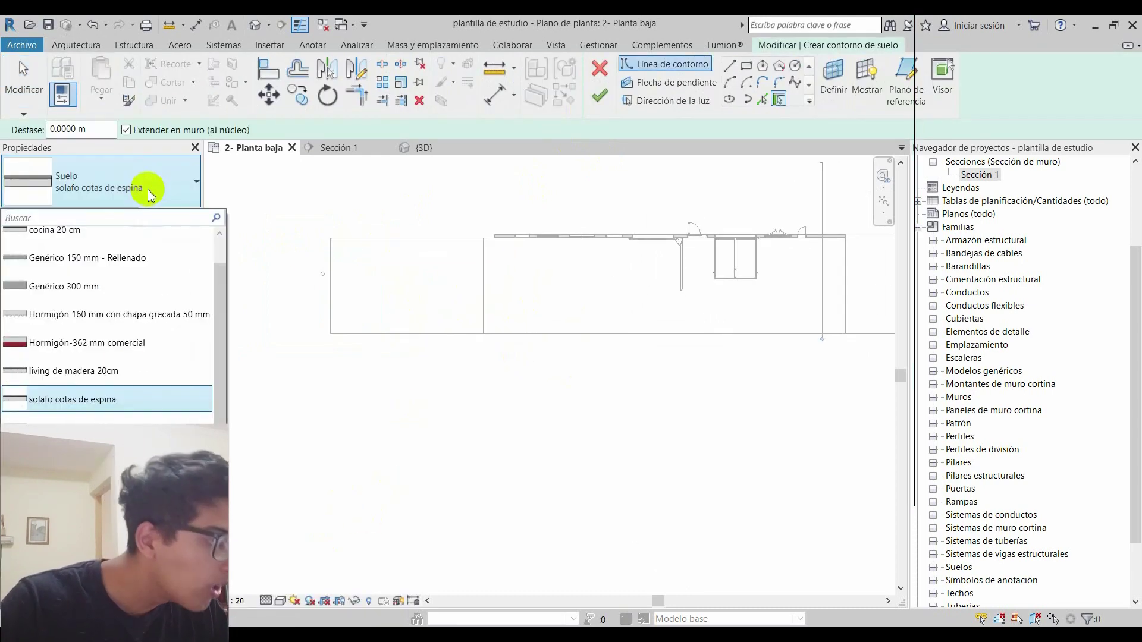
left_click(109, 371)
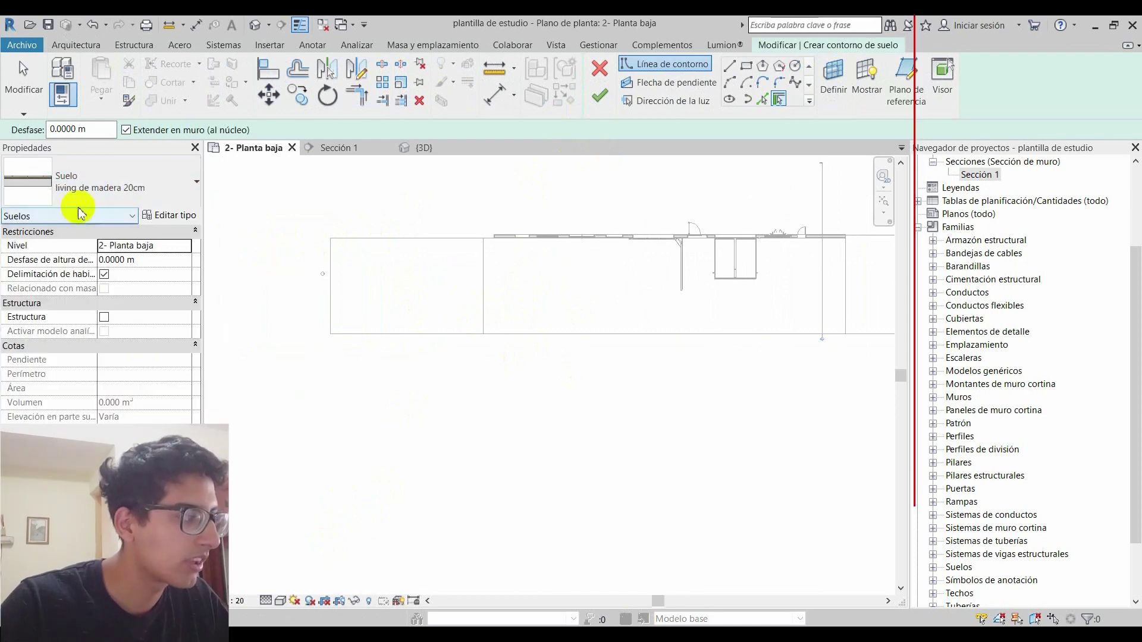
left_click(747, 67)
left_click(331, 333)
left_click(668, 447)
left_click(599, 95)
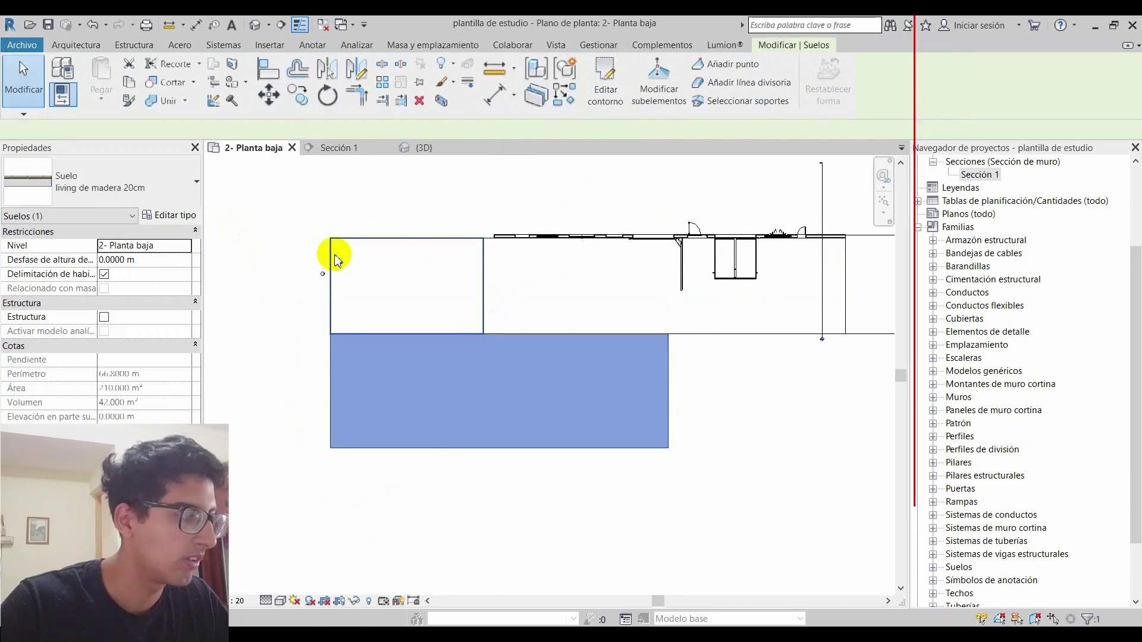
left_click(293, 241)
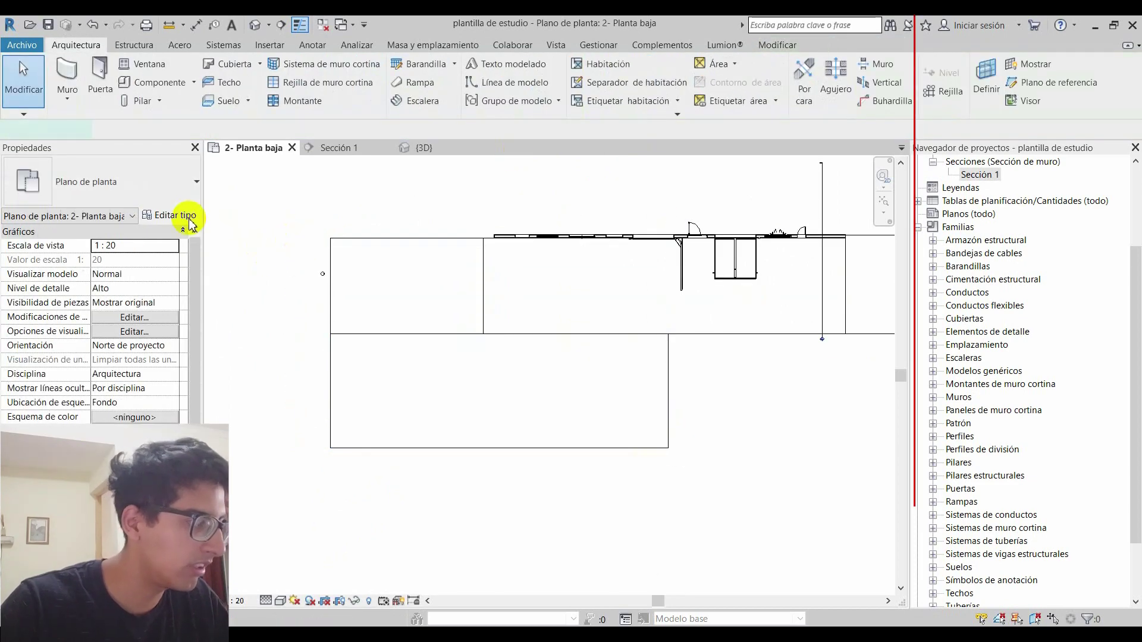
Add a rectangular 'cocina 20 cm' floor beside the wood floor
key("Return")
left_click(161, 191)
scroll(149, 357, "up", 1)
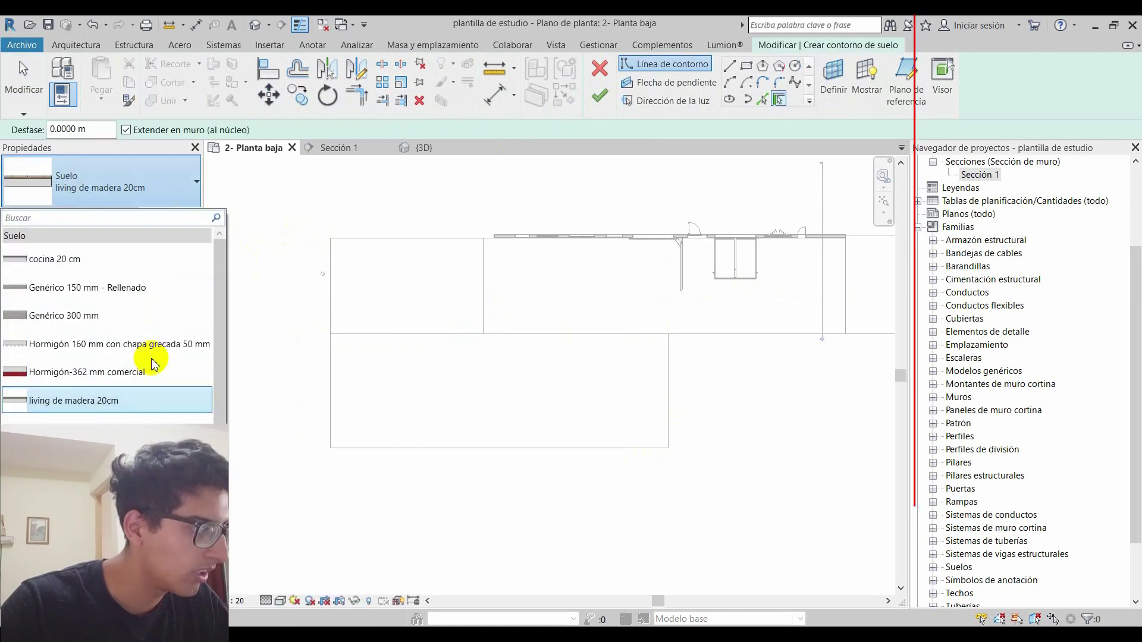
left_click(93, 262)
scroll(714, 429, "down", 1)
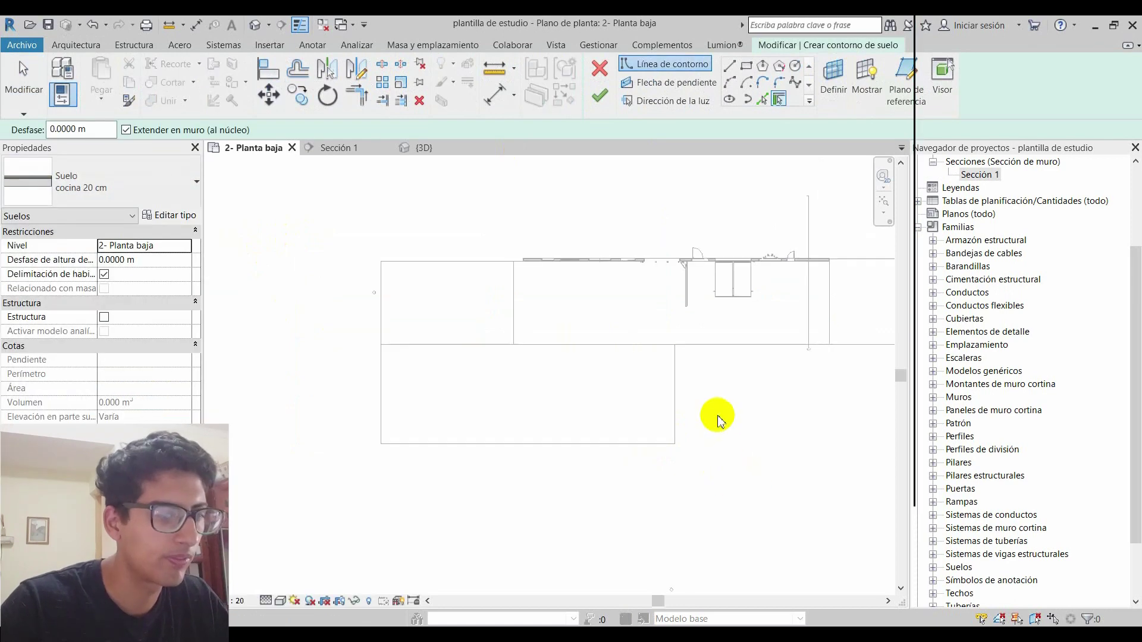
left_click(746, 66)
left_click(546, 414)
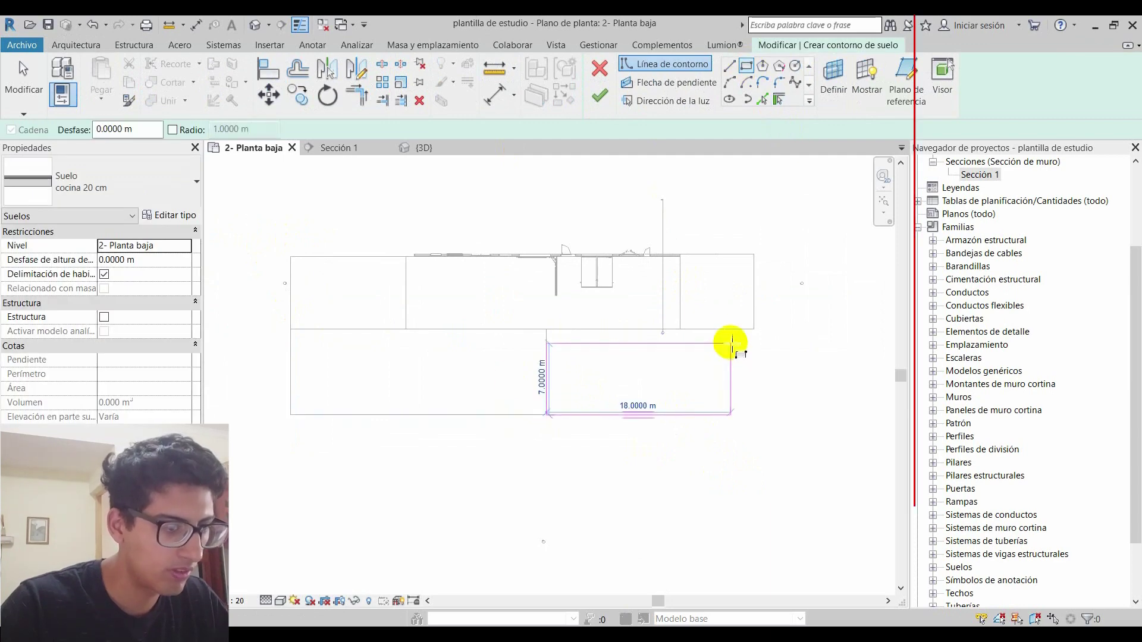
left_click(717, 329)
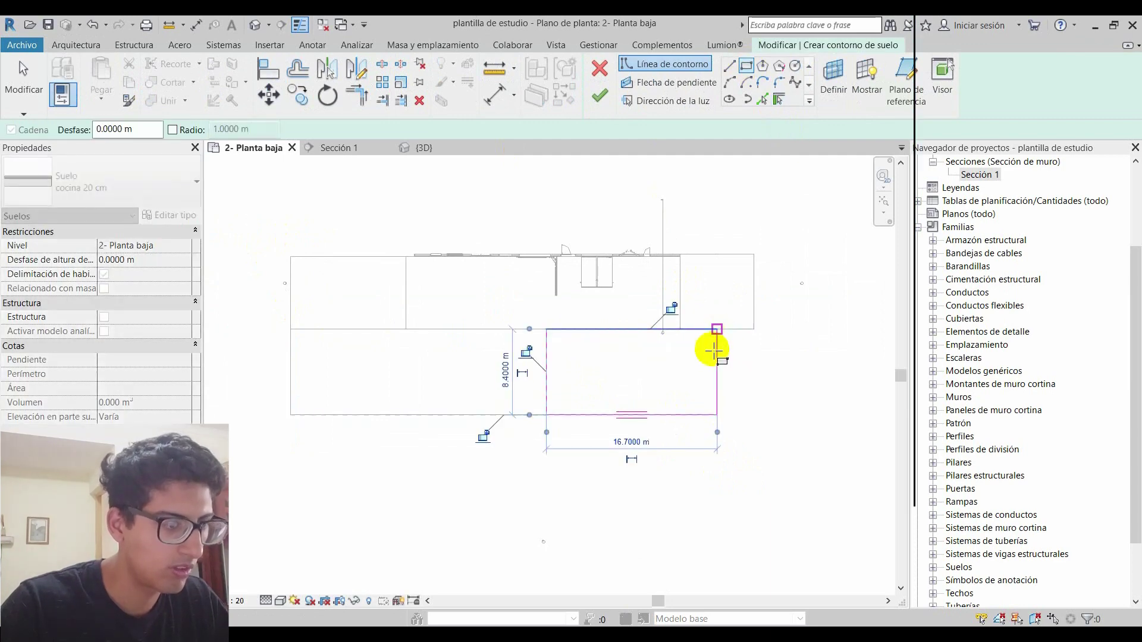
left_click(600, 95)
left_click(684, 324)
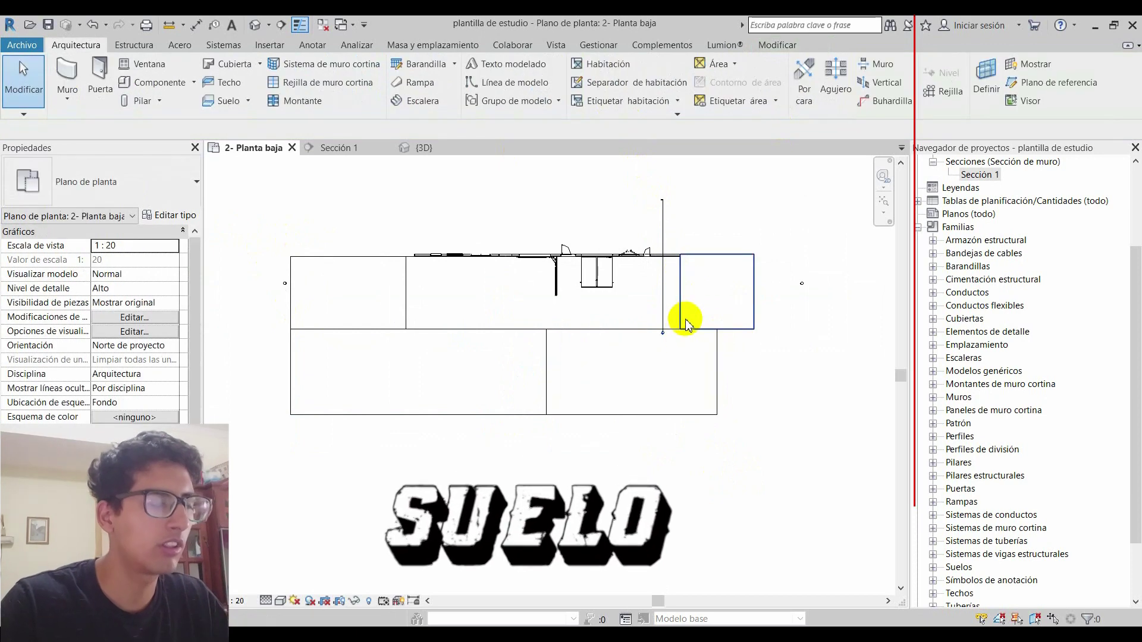
left_click(344, 149)
scroll(535, 408, "up", 1)
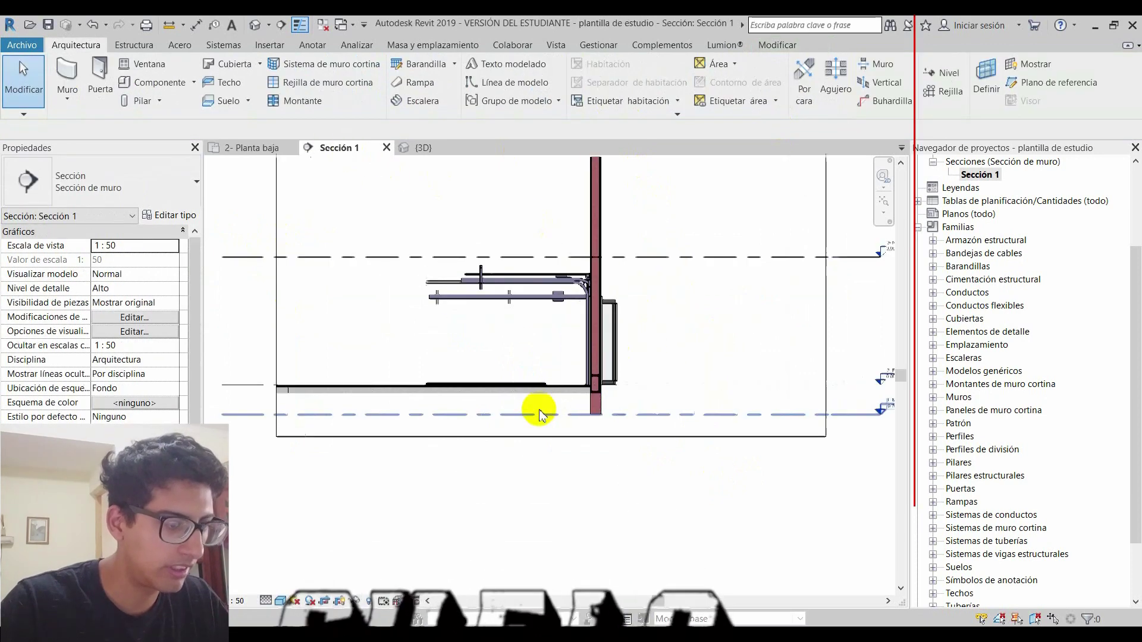
scroll(607, 382, "up", 2)
scroll(637, 363, "up", 2)
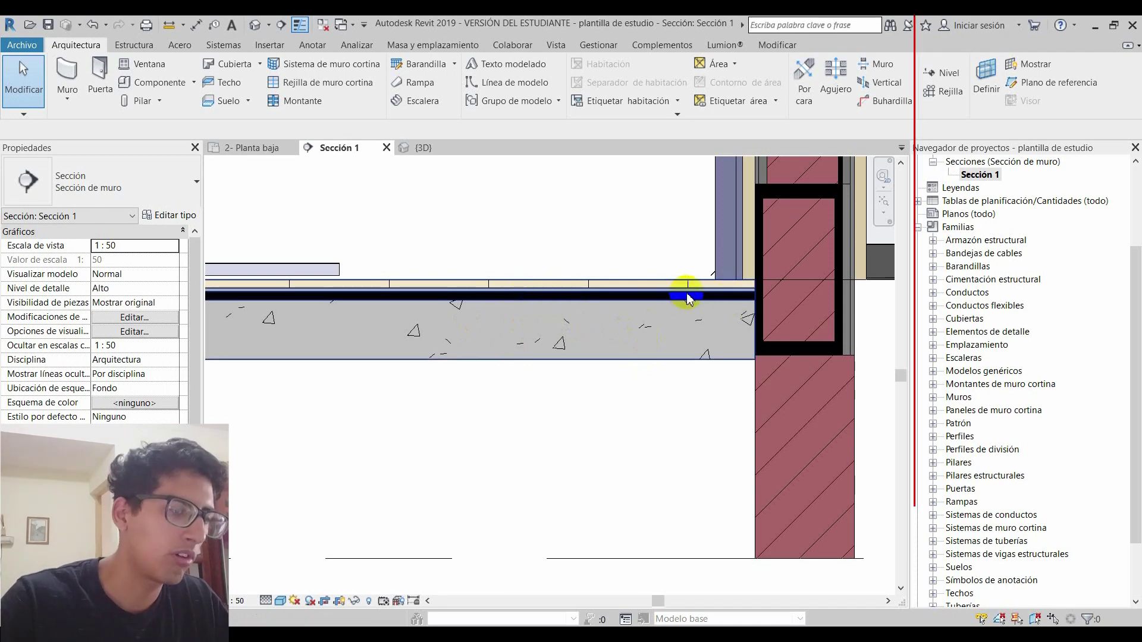
scroll(684, 291, "up", 2)
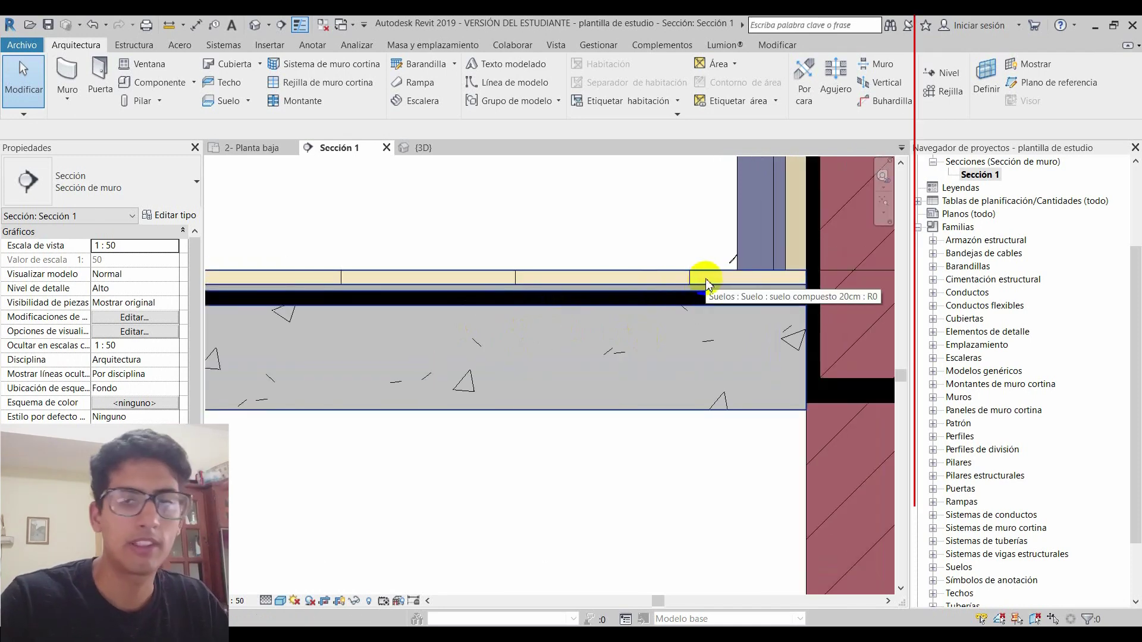
left_click(431, 281)
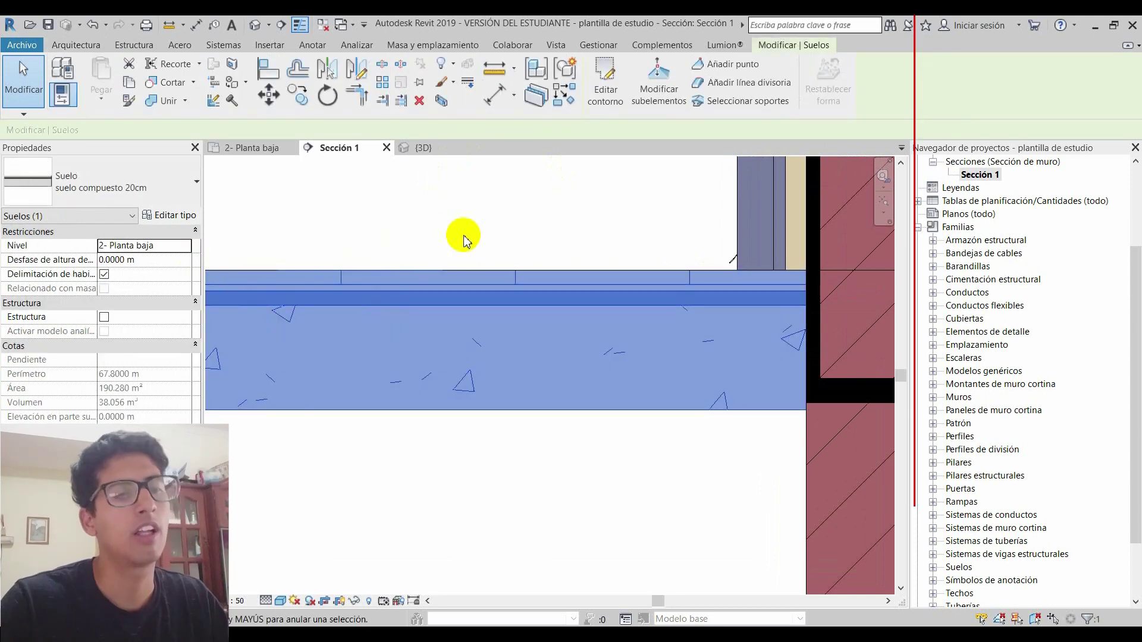
left_click(177, 216)
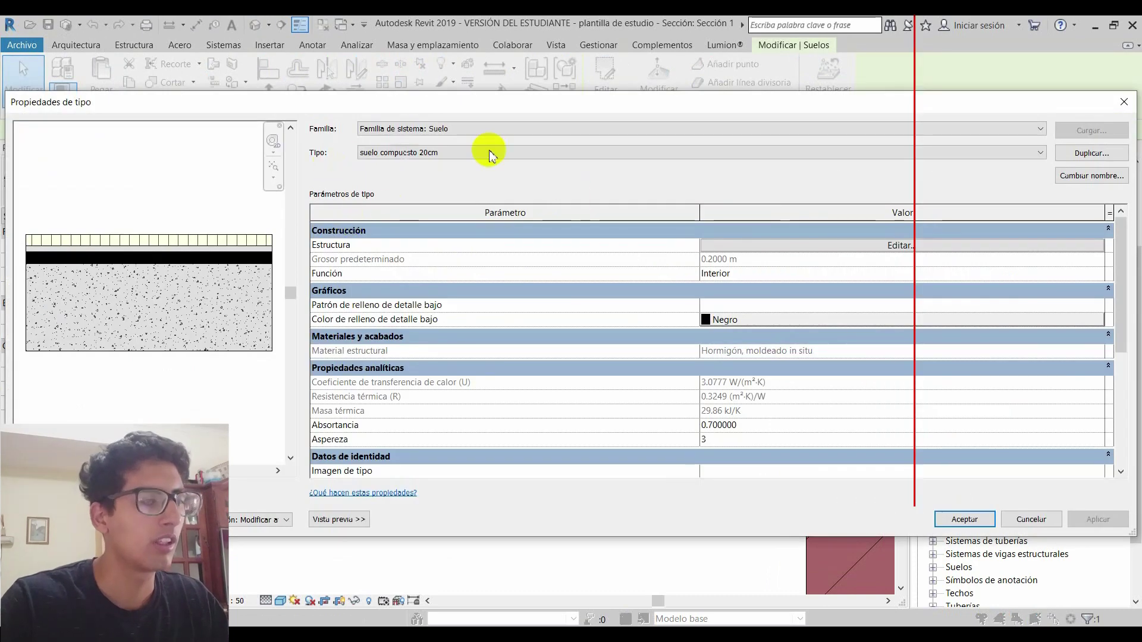
left_click(747, 246)
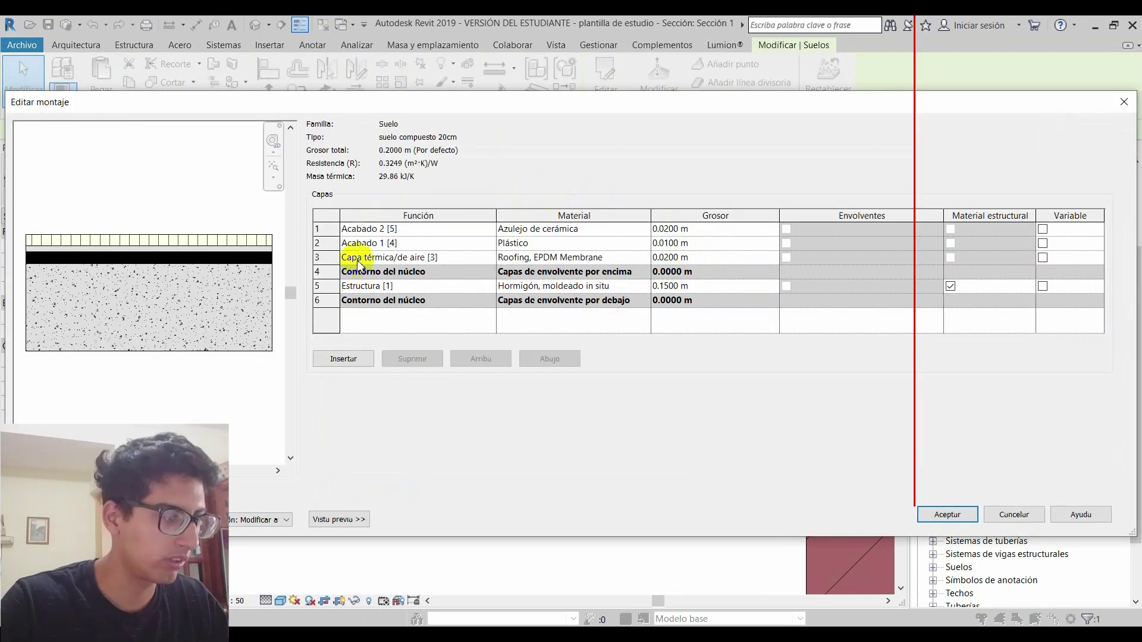
left_click(331, 287)
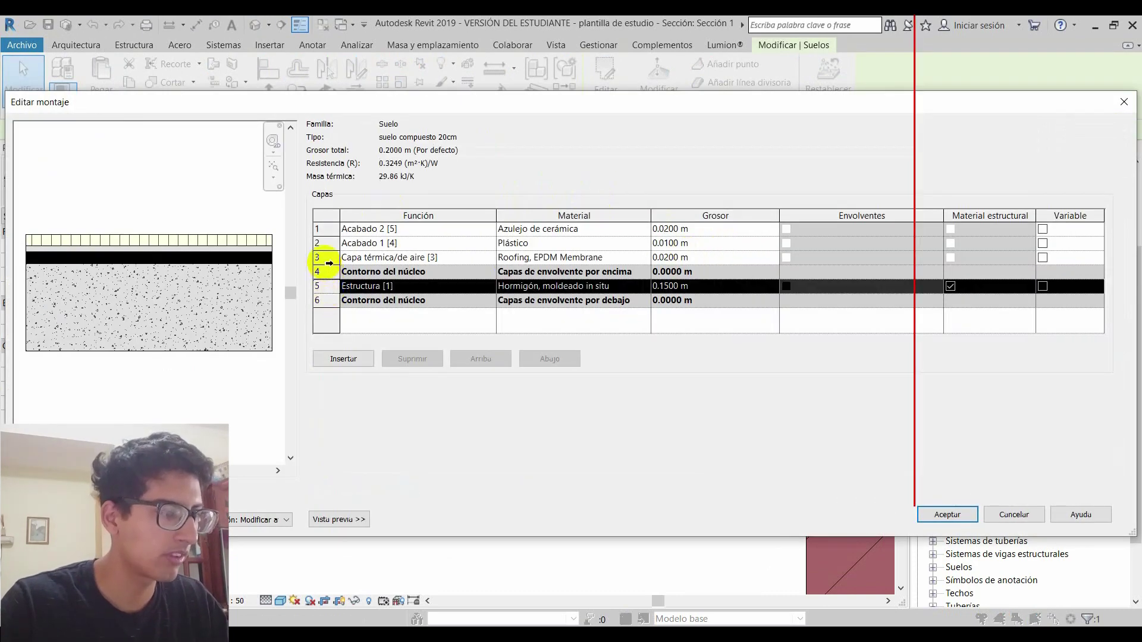
left_click(327, 260)
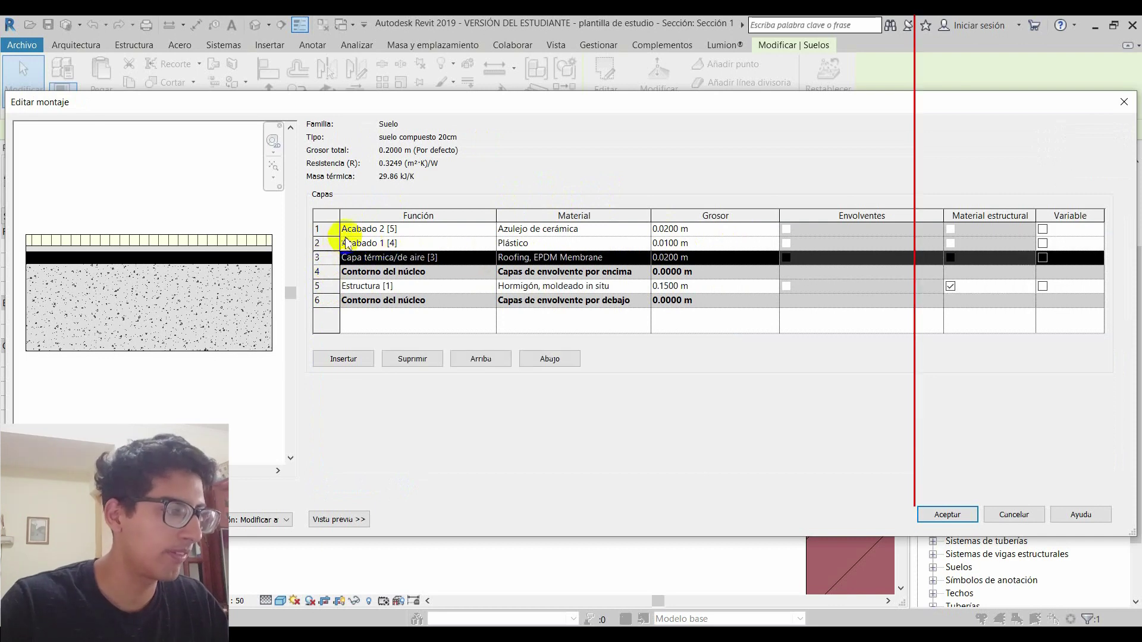
left_click(523, 245)
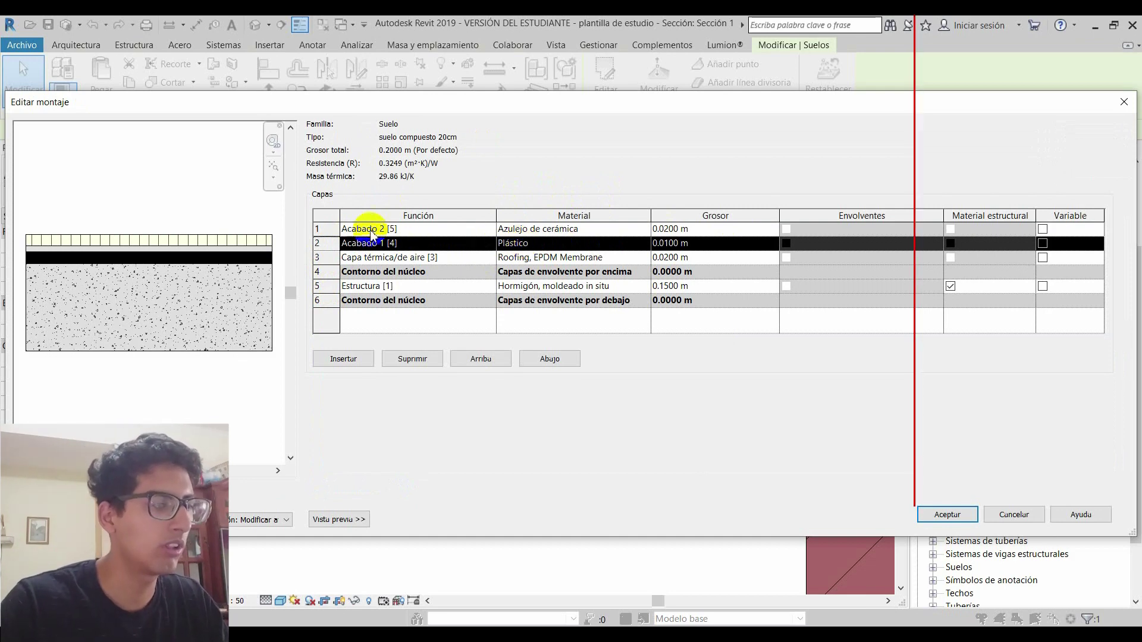
left_click(321, 229)
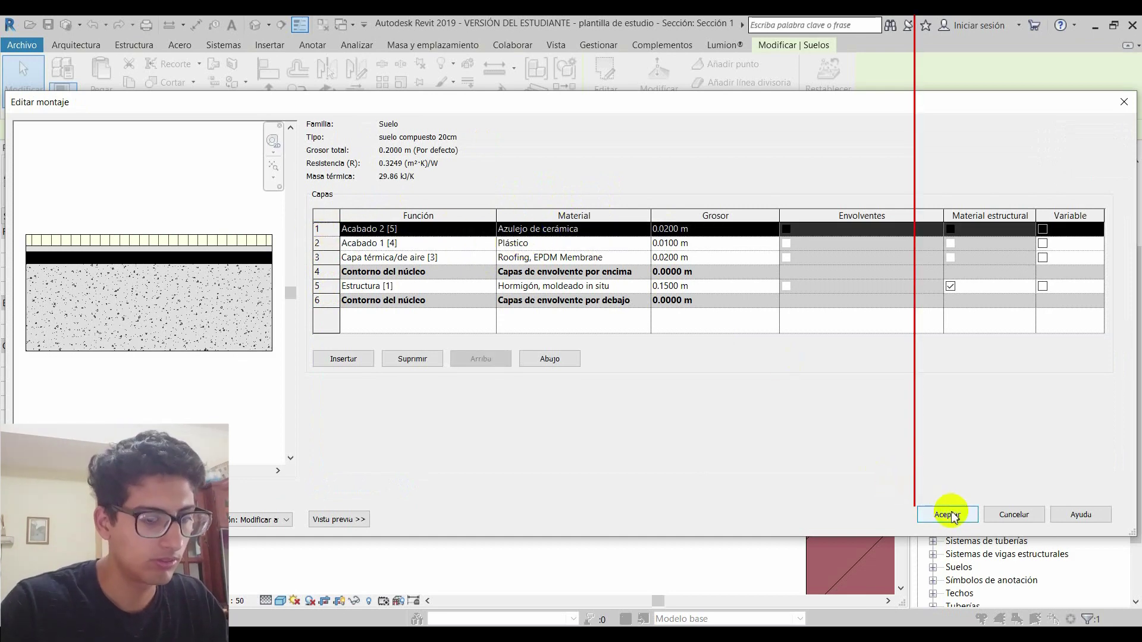
left_click(947, 515)
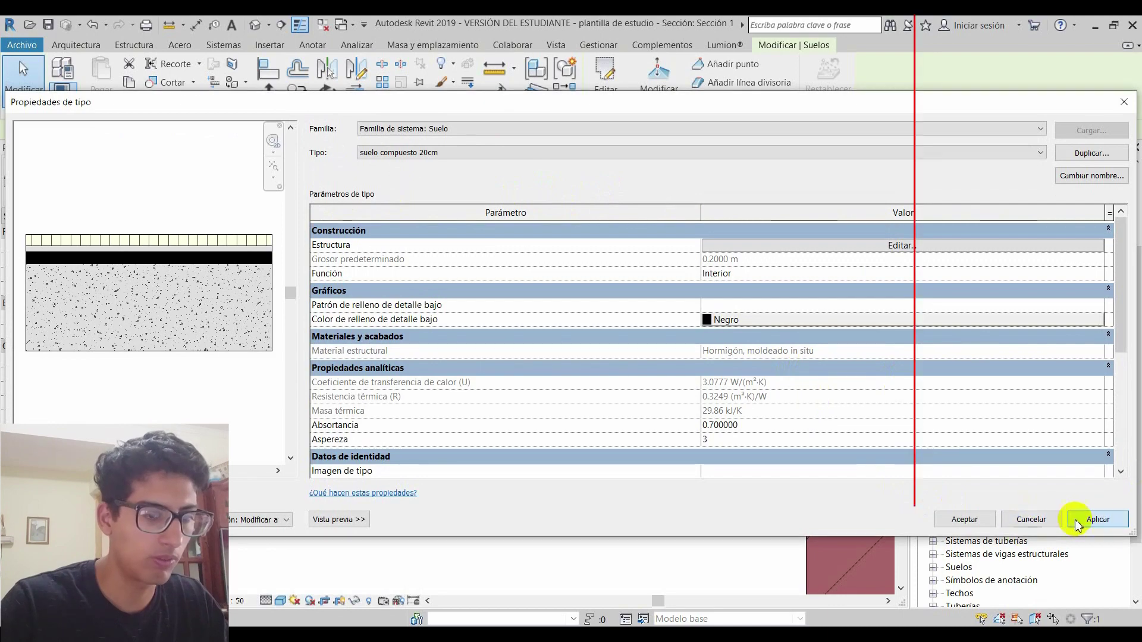
left_click(964, 519)
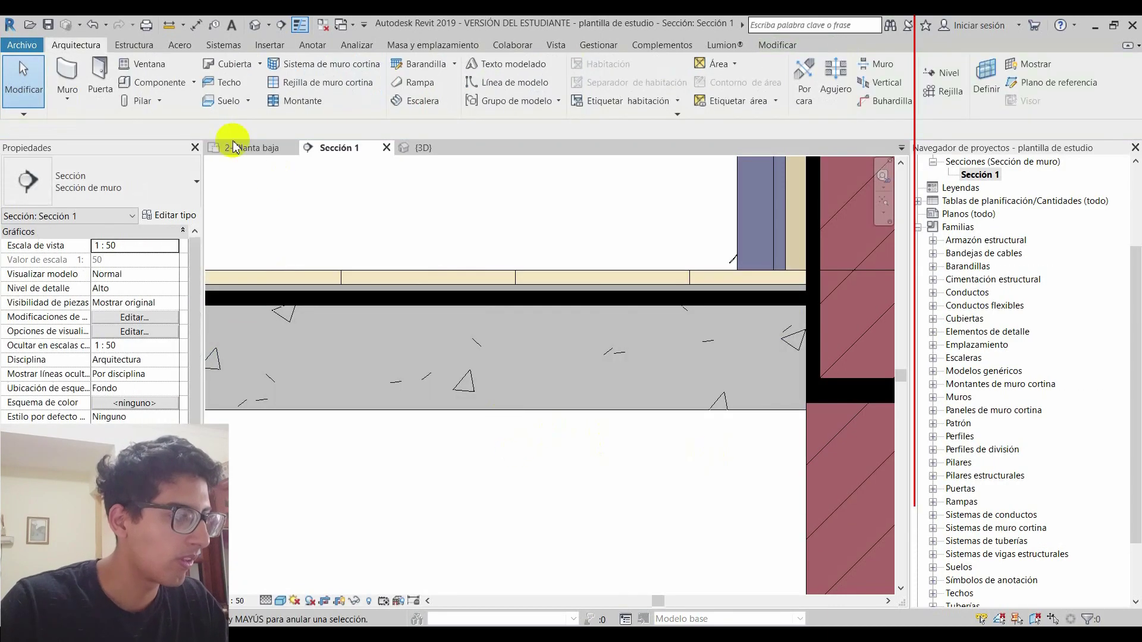
left_click(423, 148)
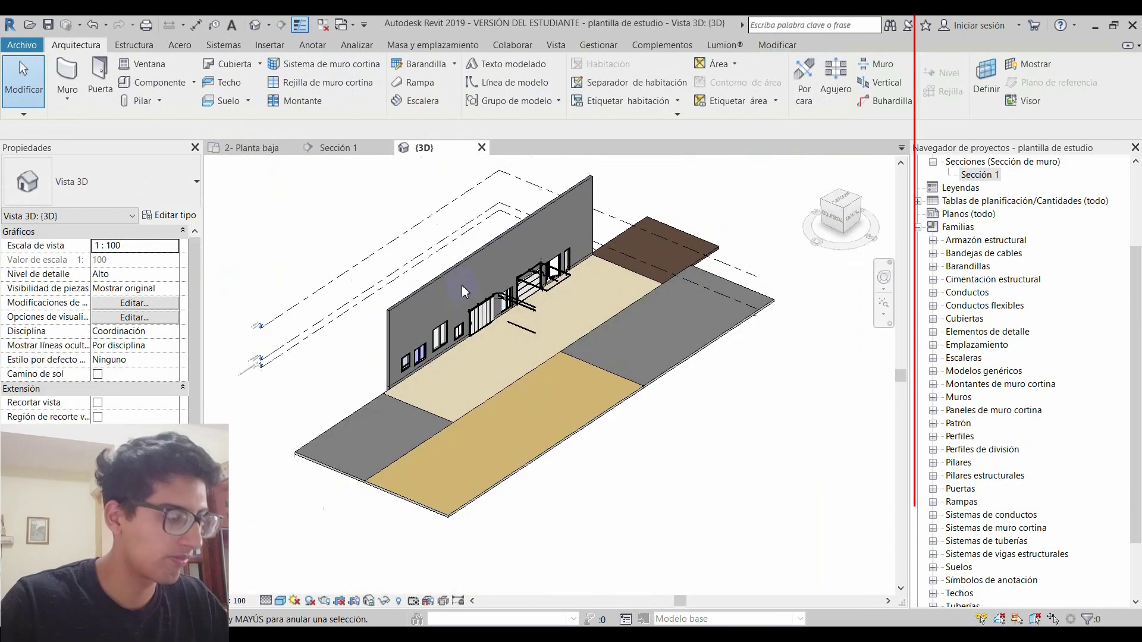
Orbit the 3D view toward the floor slabs and start an Alta quality render
middle_click_drag(462, 284, 561, 408, "shift")
scroll(503, 309, "up", 3)
middle_click_drag(503, 309, 492, 286, "shift")
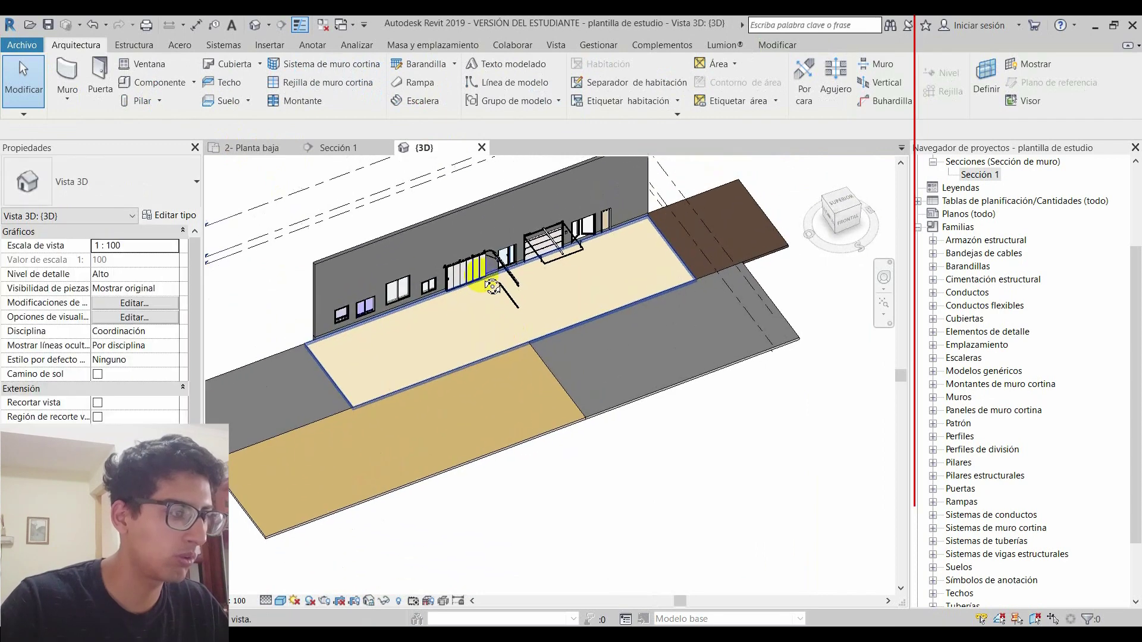
left_click(556, 45)
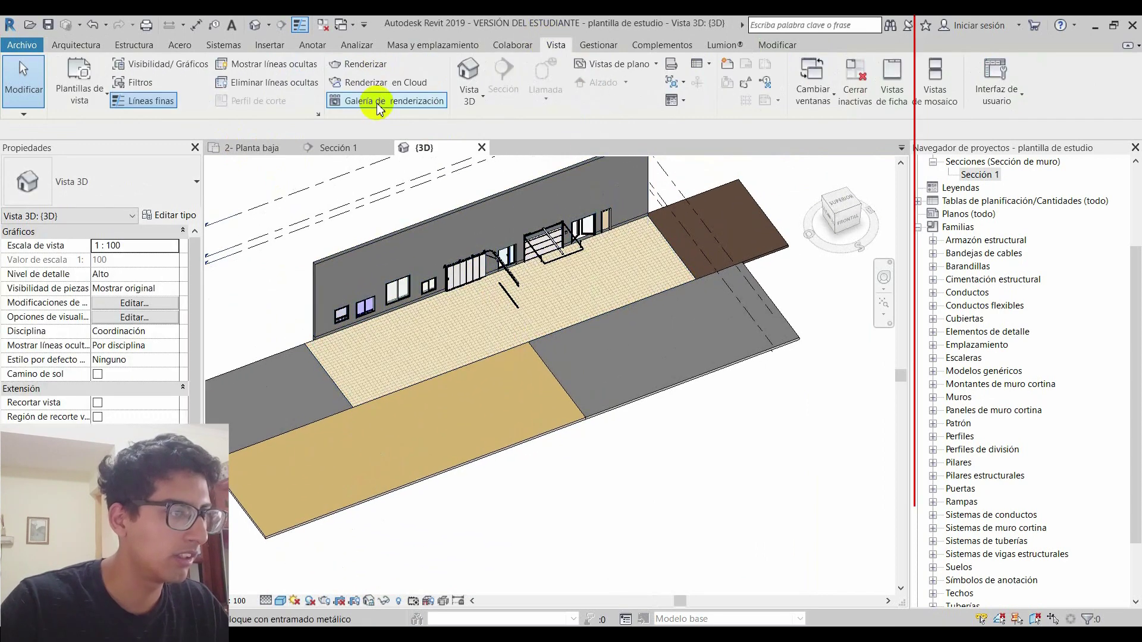
left_click(360, 64)
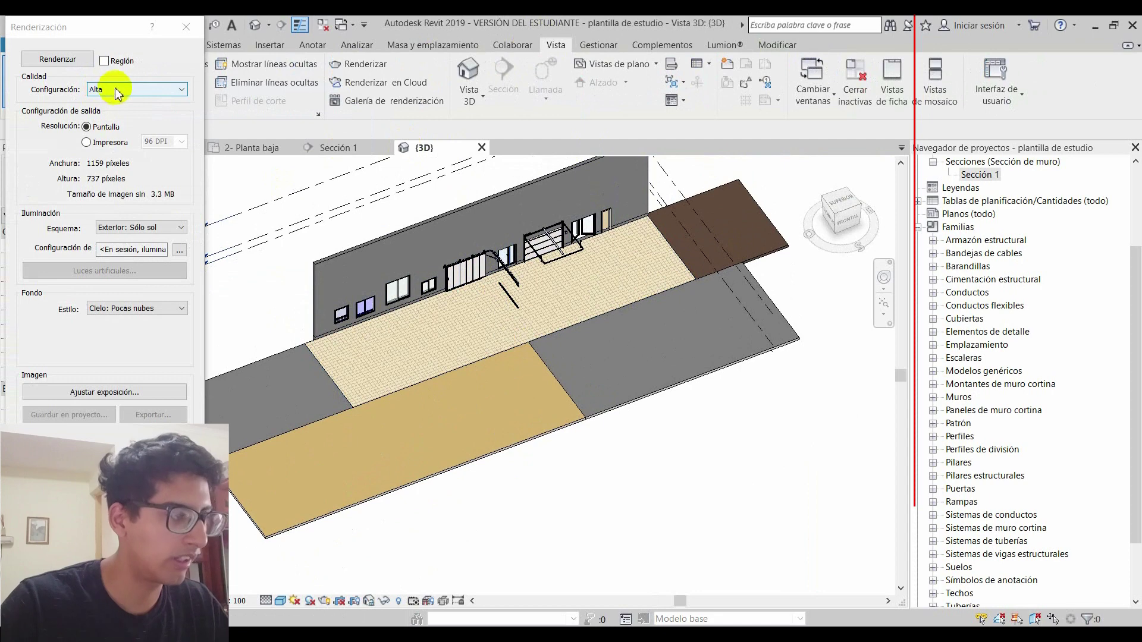
left_click(80, 64)
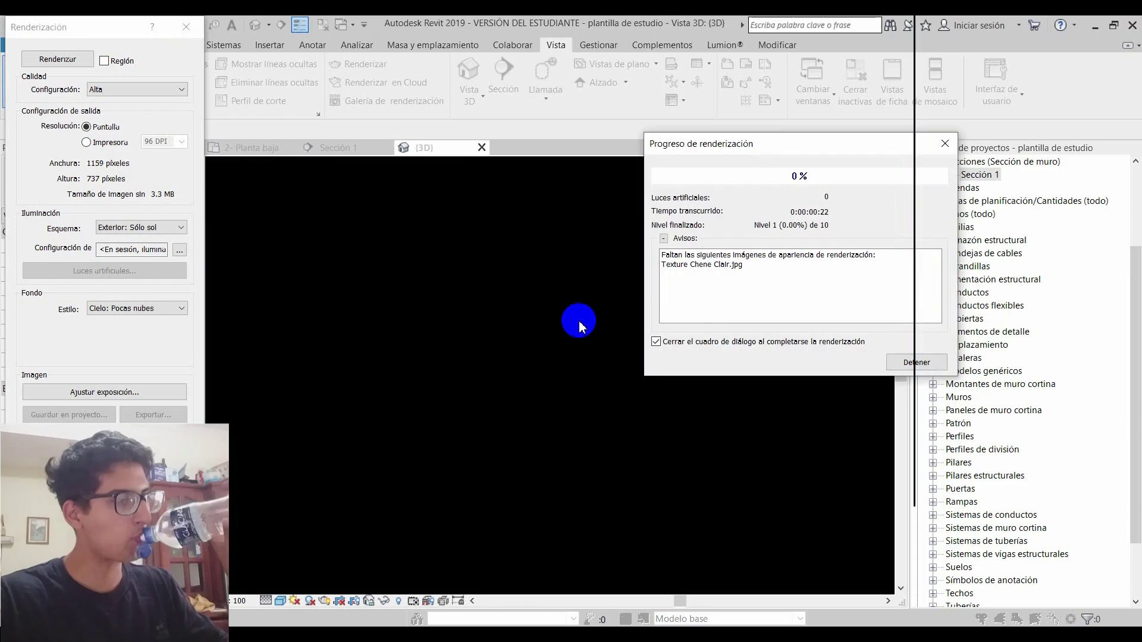
Stop the render at 16% and close the Render dialog
mouse_move(773, 145)
left_mouse_down()
mouse_move(777, 109)
mouse_move(854, 331)
left_mouse_up()
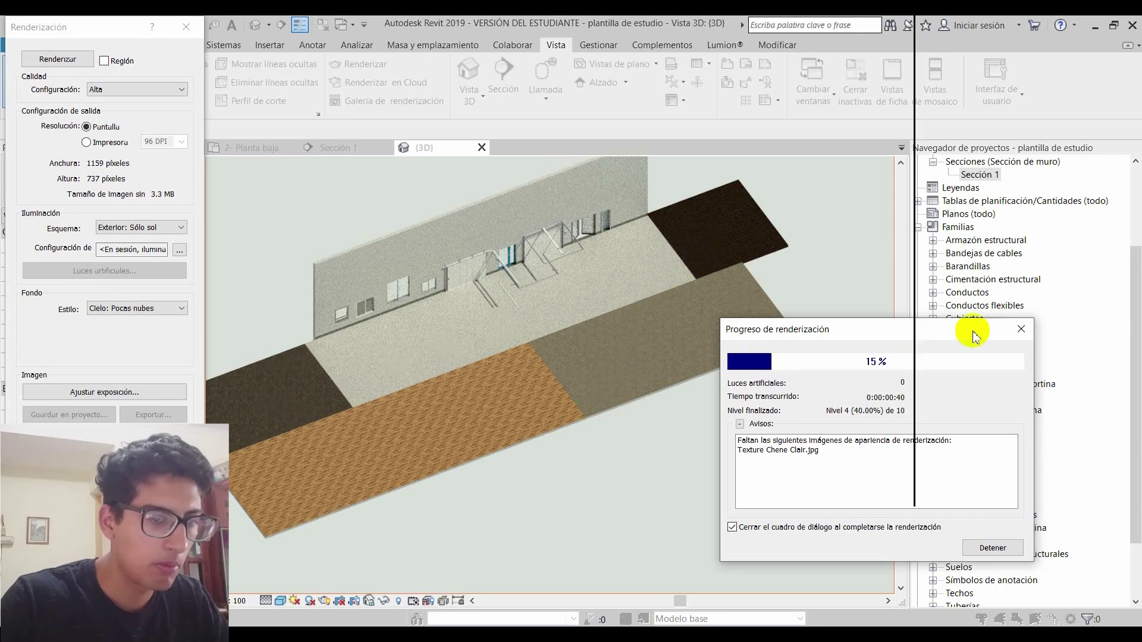
left_click(1021, 329)
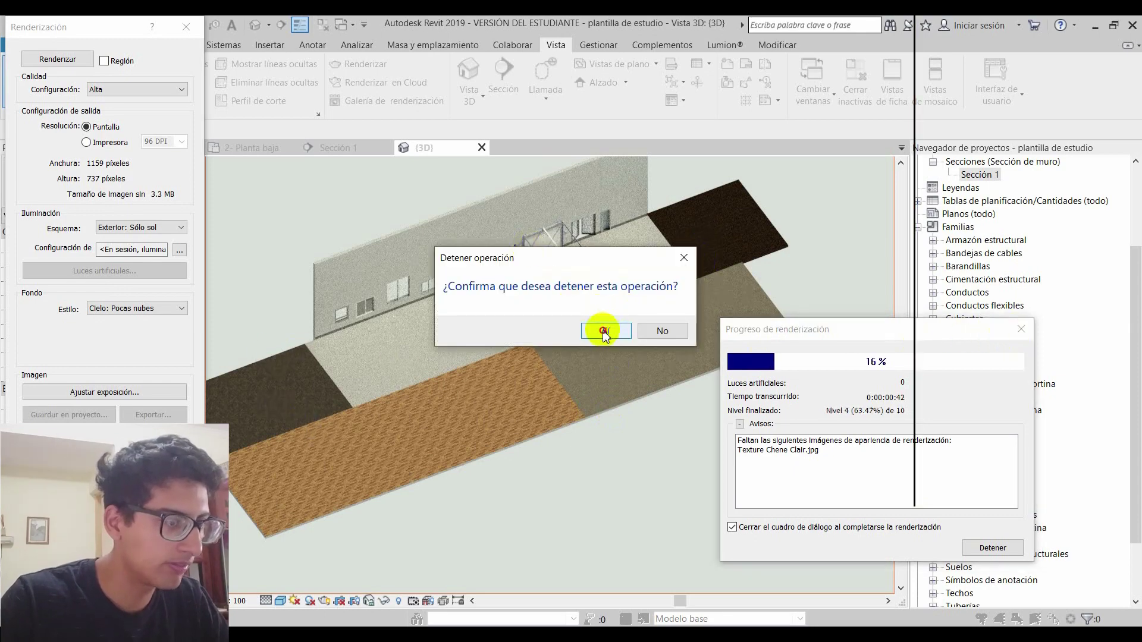
left_click(603, 331)
left_click(186, 27)
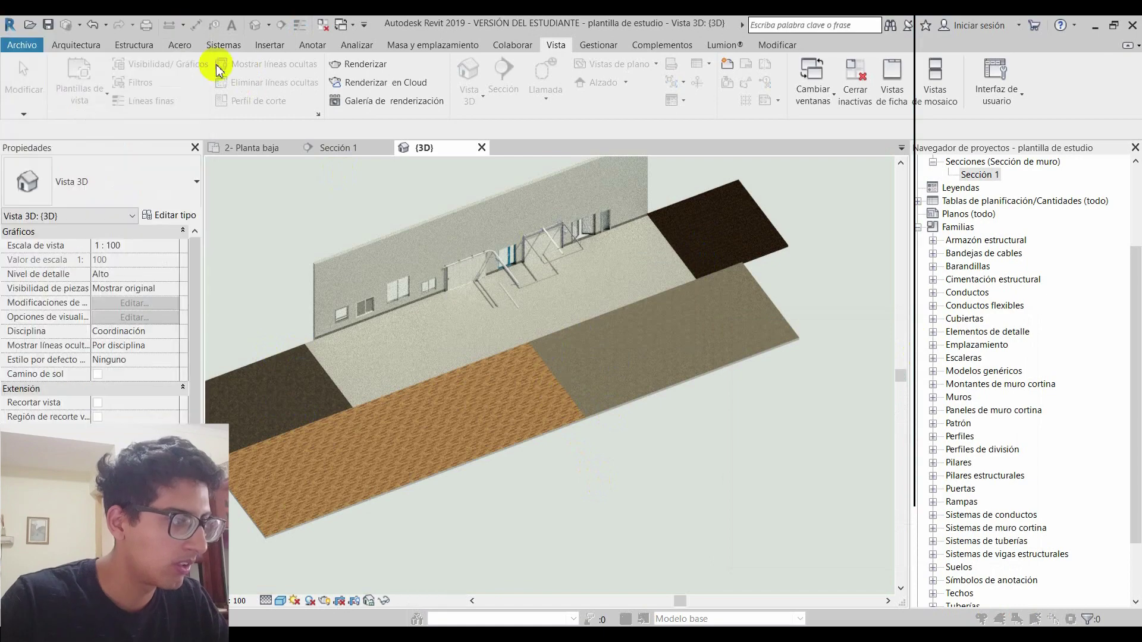
left_click(280, 601)
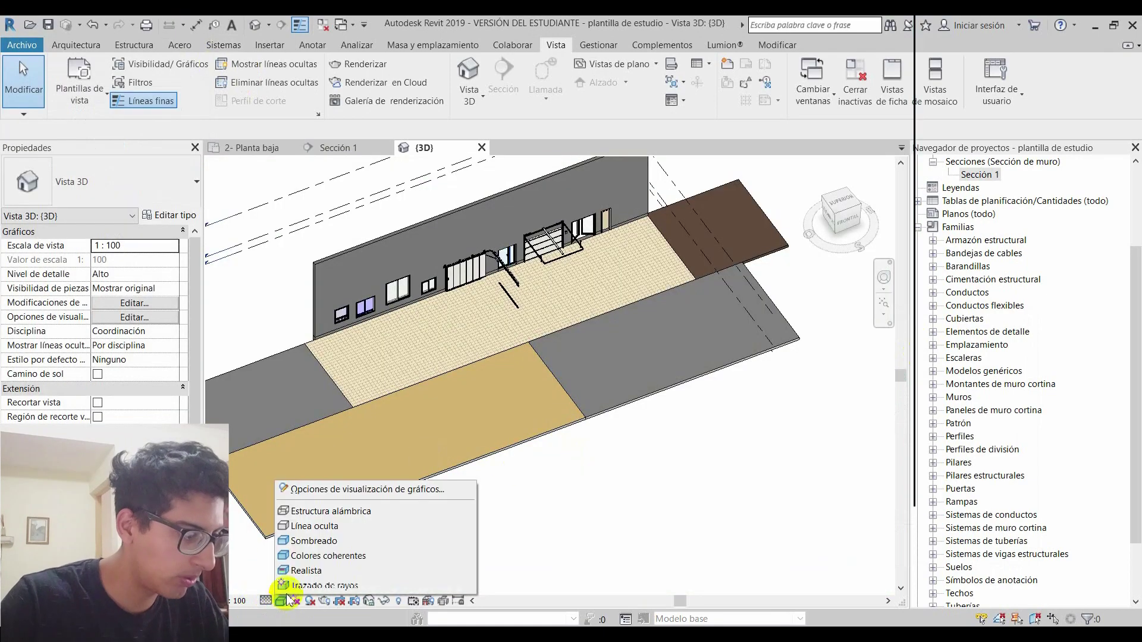
Switch the 3D view to the Realista visual style and zoom in on the floors
left_click(315, 567)
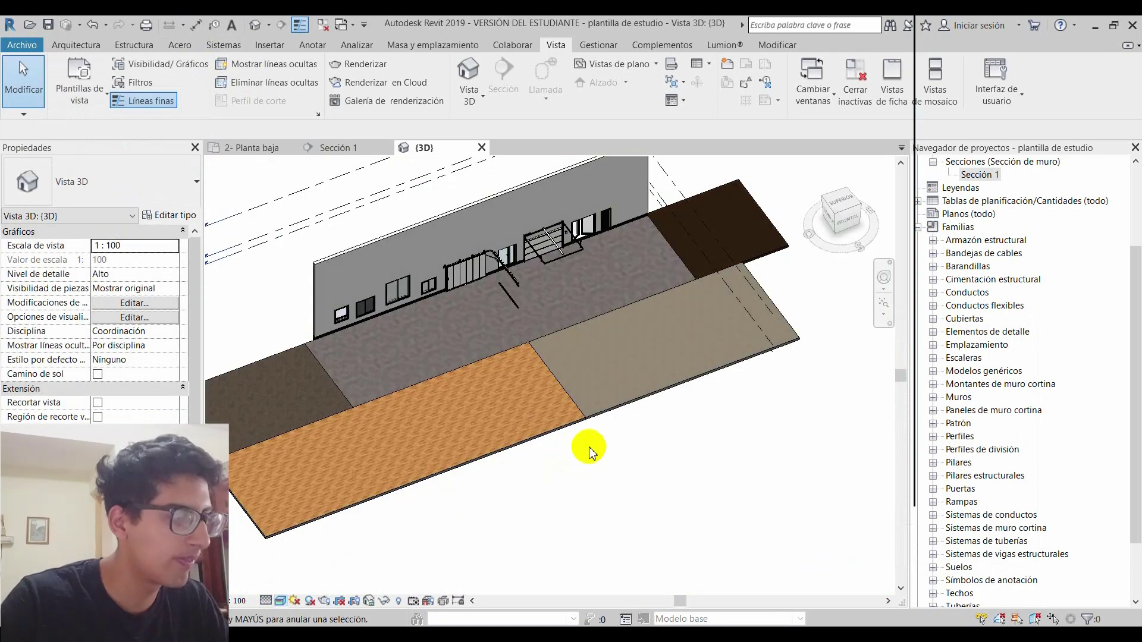
scroll(426, 415, "up", 3)
scroll(439, 398, "up", 2)
scroll(360, 416, "up", 3)
scroll(441, 380, "up", 2)
scroll(452, 326, "up", 1)
scroll(648, 386, "up", 1)
scroll(452, 286, "up", 1)
scroll(452, 285, "up", 1)
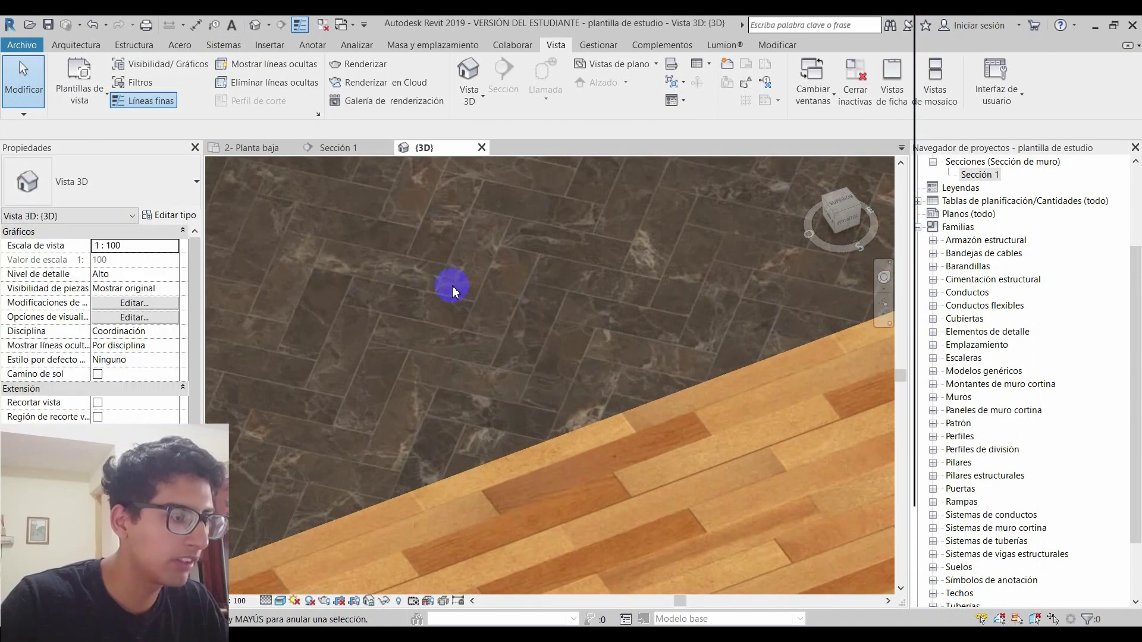
scroll(341, 334, "up", 1)
scroll(604, 304, "down", 2)
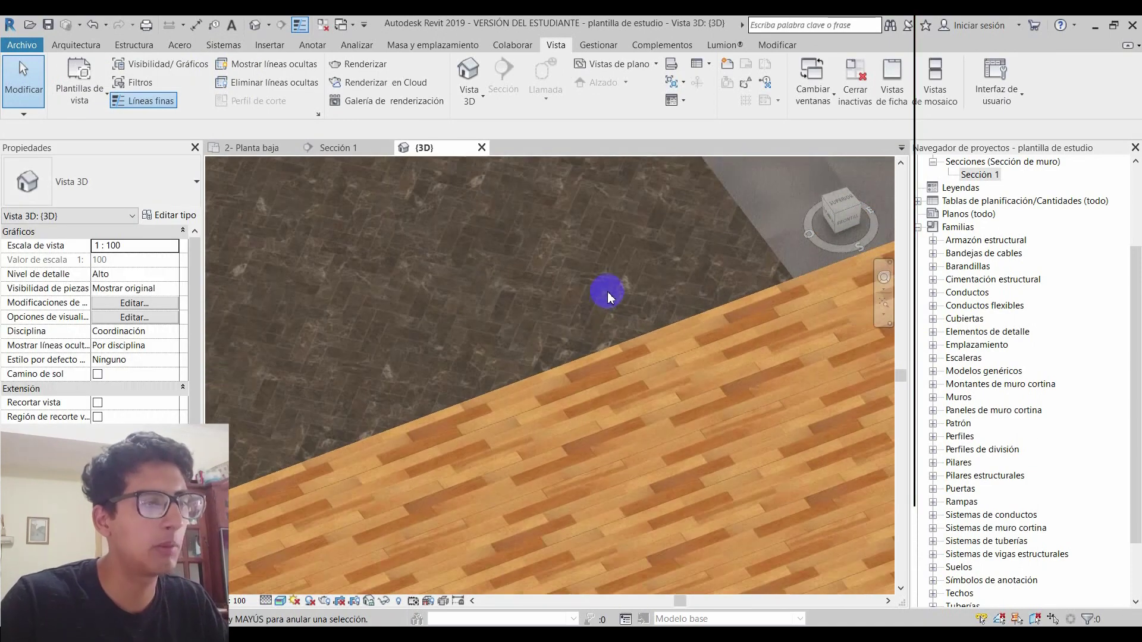
scroll(608, 291, "down", 1)
Pan and orbit to inspect the beige tile and dark brown floor textures
mouse_move(658, 268)
middle_mouse_down()
mouse_move(449, 381)
mouse_move(455, 478)
mouse_move(454, 401)
middle_mouse_up()
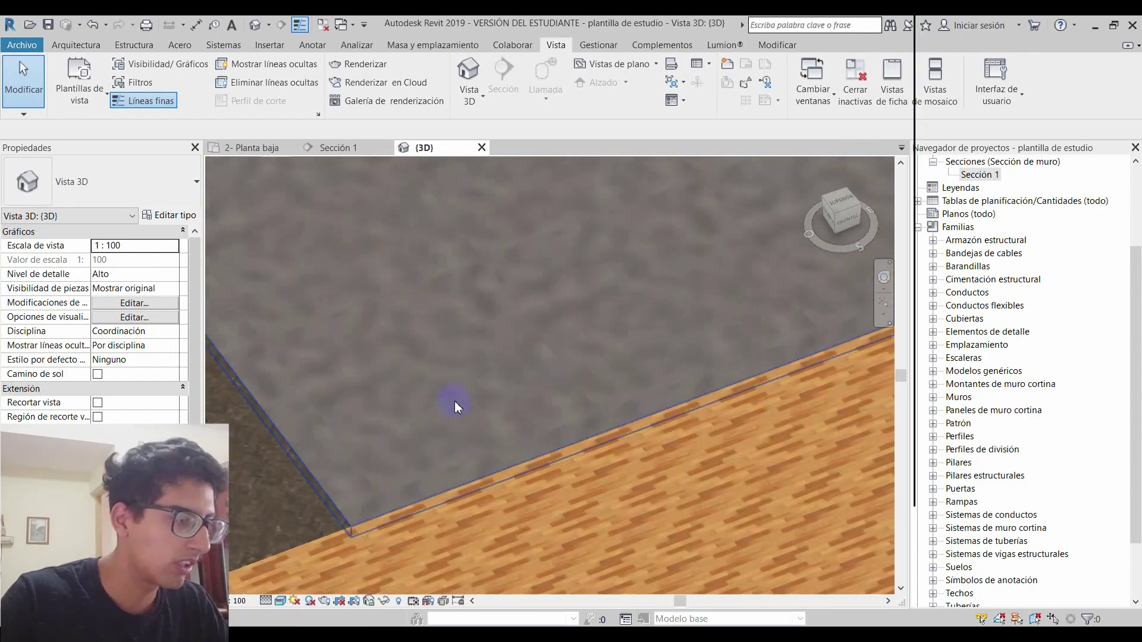
scroll(467, 371, "down", 2)
mouse_move(643, 254)
middle_mouse_down()
mouse_move(319, 387)
mouse_move(594, 488)
middle_mouse_up()
scroll(499, 520, "up", 3)
scroll(498, 519, "up", 2)
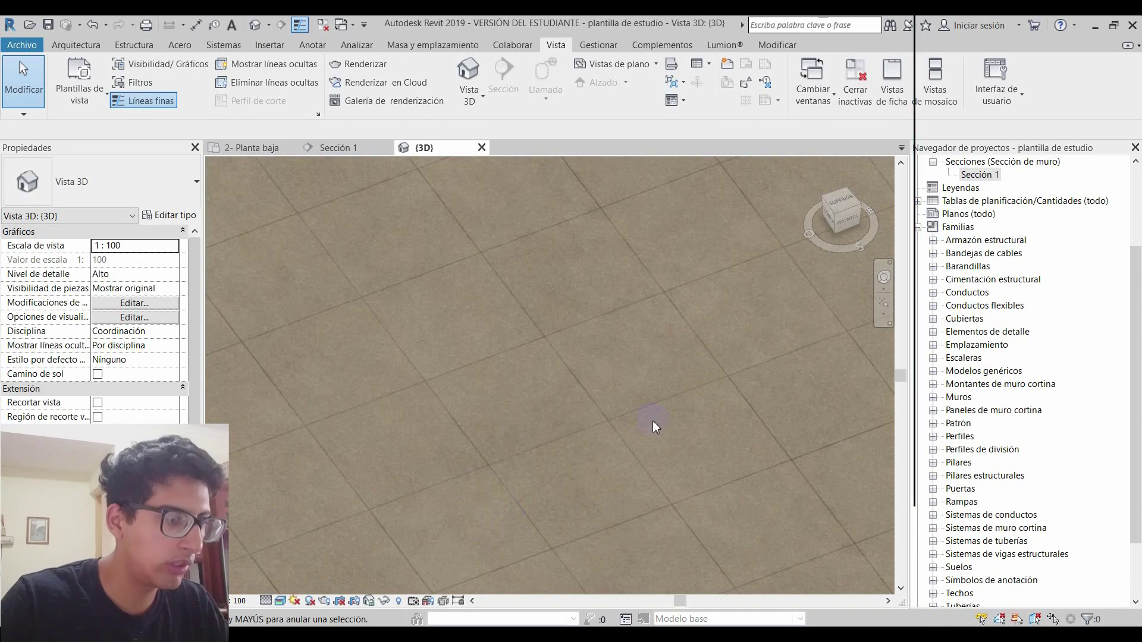
scroll(642, 356, "down", 2)
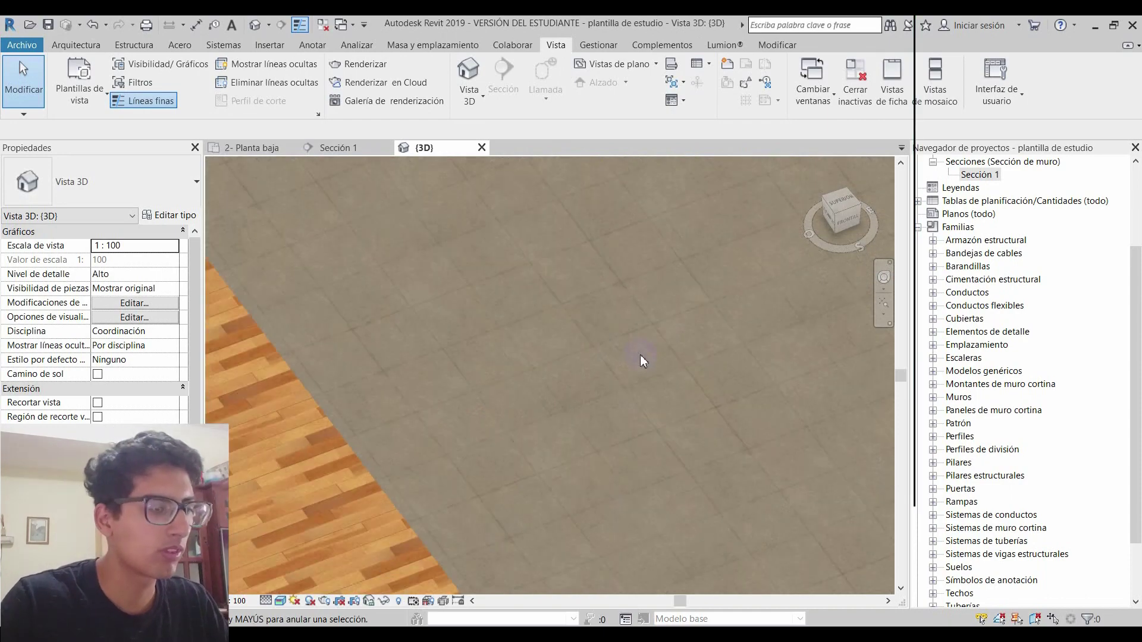
scroll(640, 354, "down", 3)
mouse_move(651, 315)
middle_mouse_down("shift")
mouse_move(625, 457)
mouse_move(593, 390)
mouse_move(592, 357)
mouse_move(446, 448)
middle_mouse_up("shift")
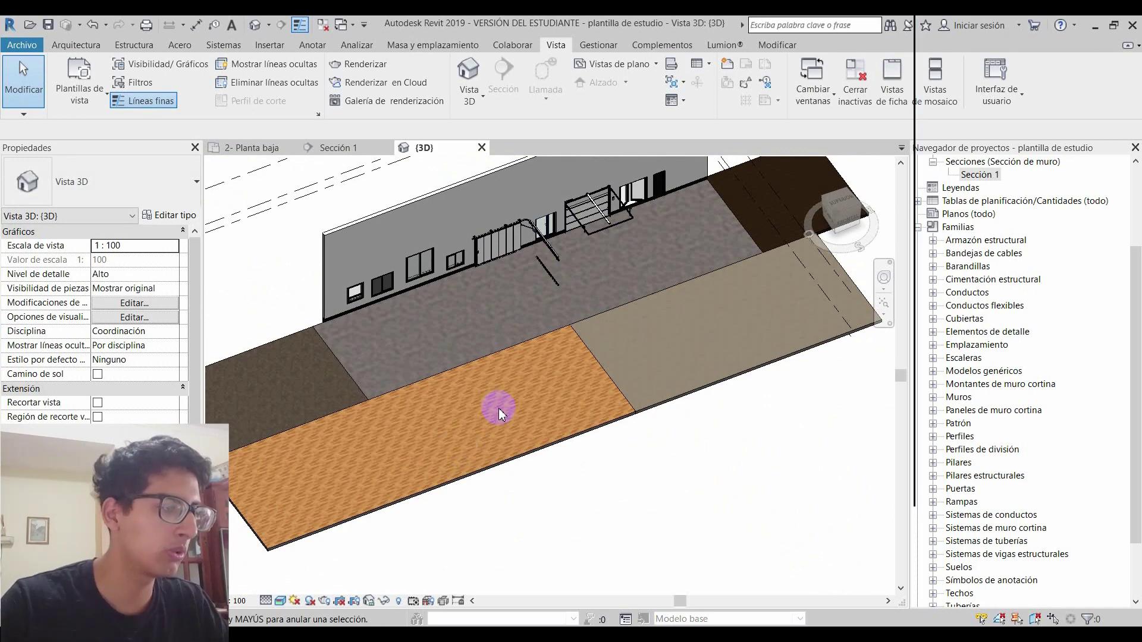
Show the Lumion ribbon tools, then frame the windowed wall and textured floor slabs in the 3D view
left_click(725, 45)
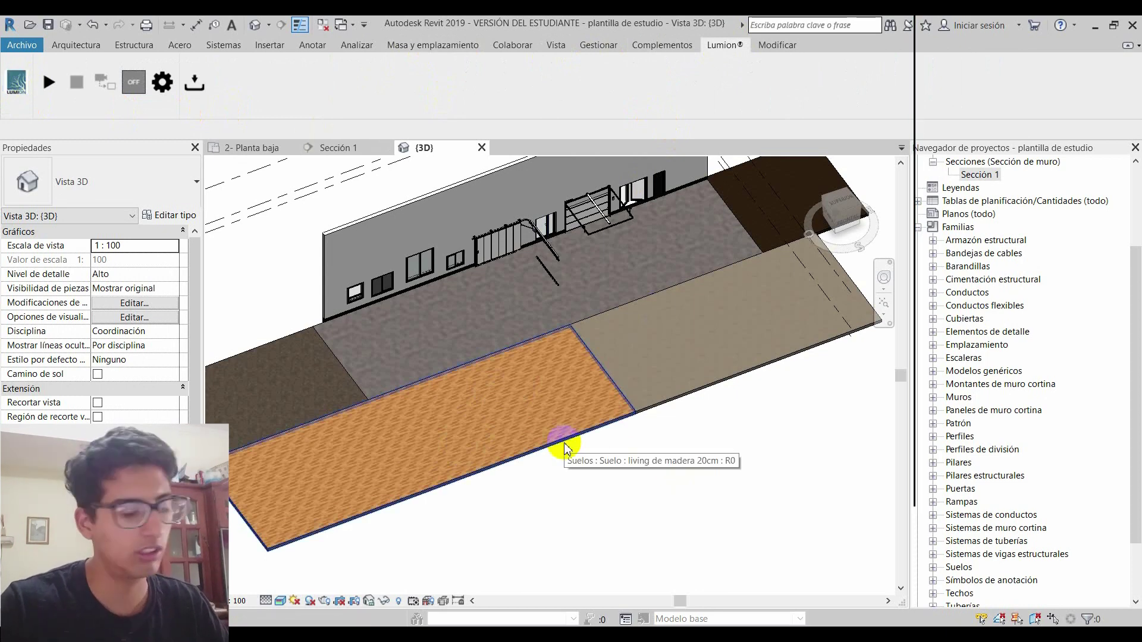
scroll(571, 440, "down", 2)
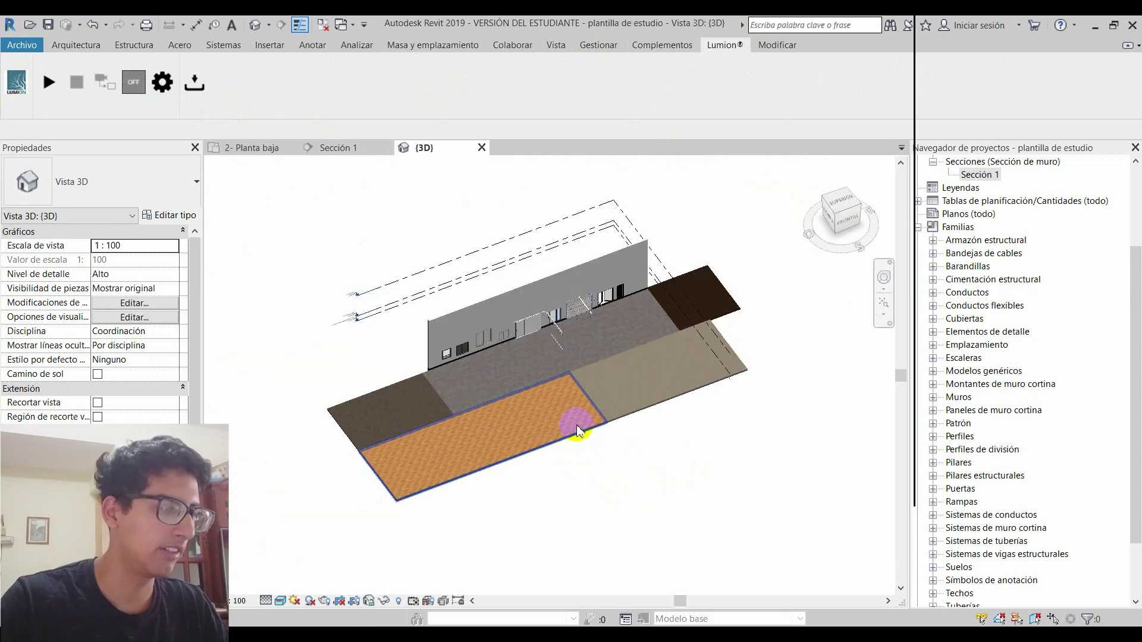
scroll(583, 453, "up", 3)
mouse_move(592, 490)
middle_mouse_down("shift")
mouse_move(617, 396)
mouse_move(742, 360)
mouse_move(777, 326)
mouse_move(536, 319)
mouse_move(527, 388)
mouse_move(595, 357)
mouse_move(576, 429)
mouse_move(600, 334)
mouse_move(389, 421)
mouse_move(366, 413)
middle_mouse_up("shift")
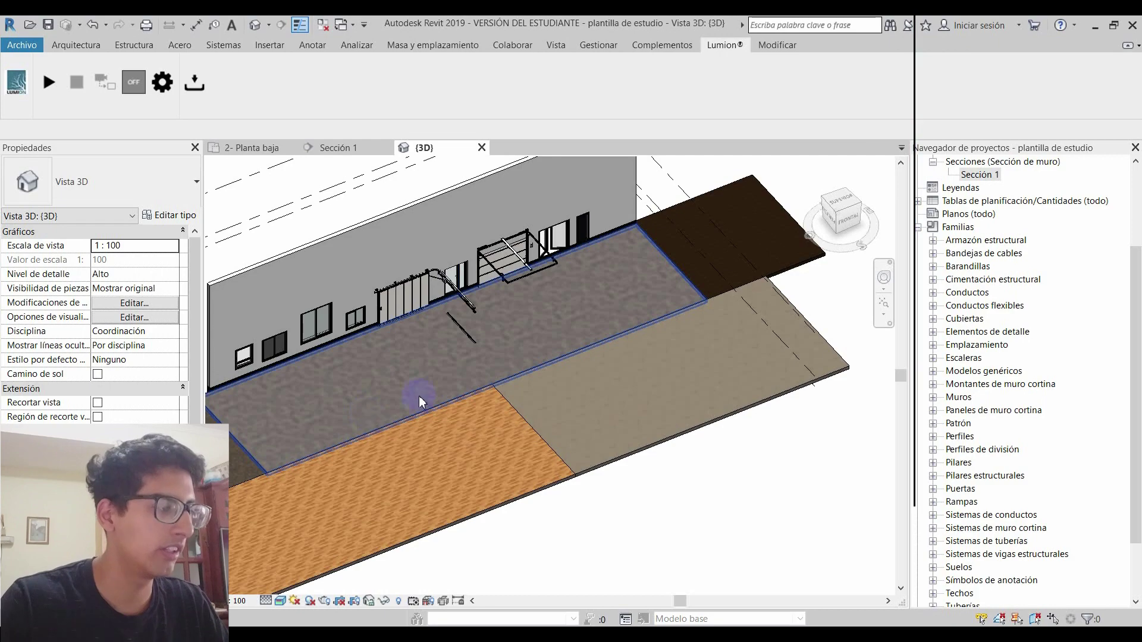
scroll(418, 394, "up", 1)
scroll(440, 387, "down", 2)
middle_click_drag(454, 379, 441, 417, "shift")
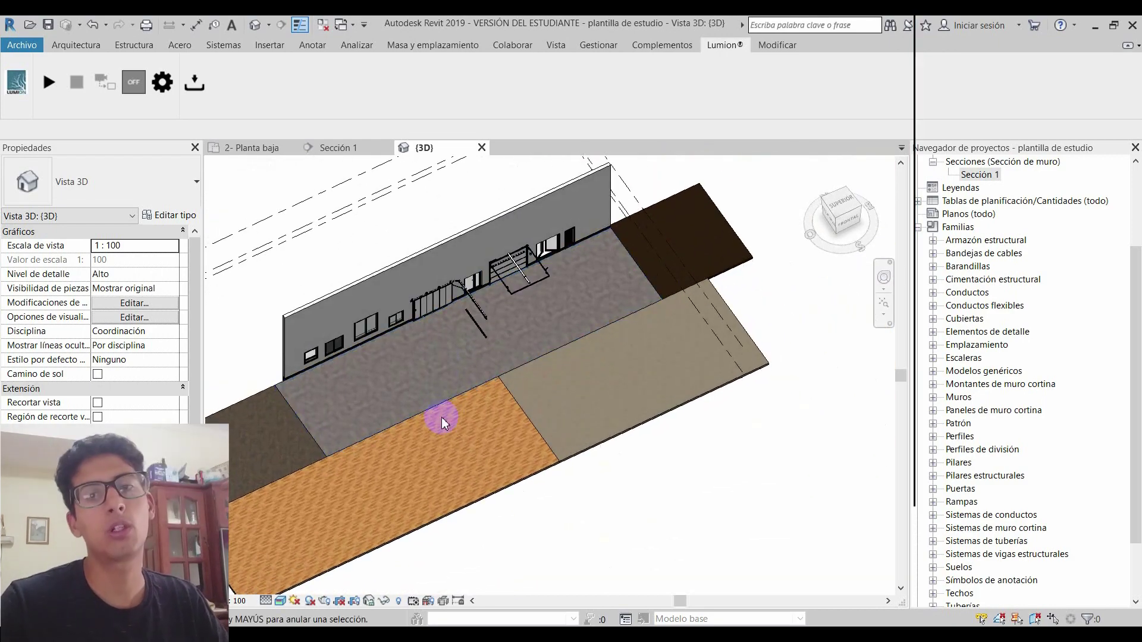